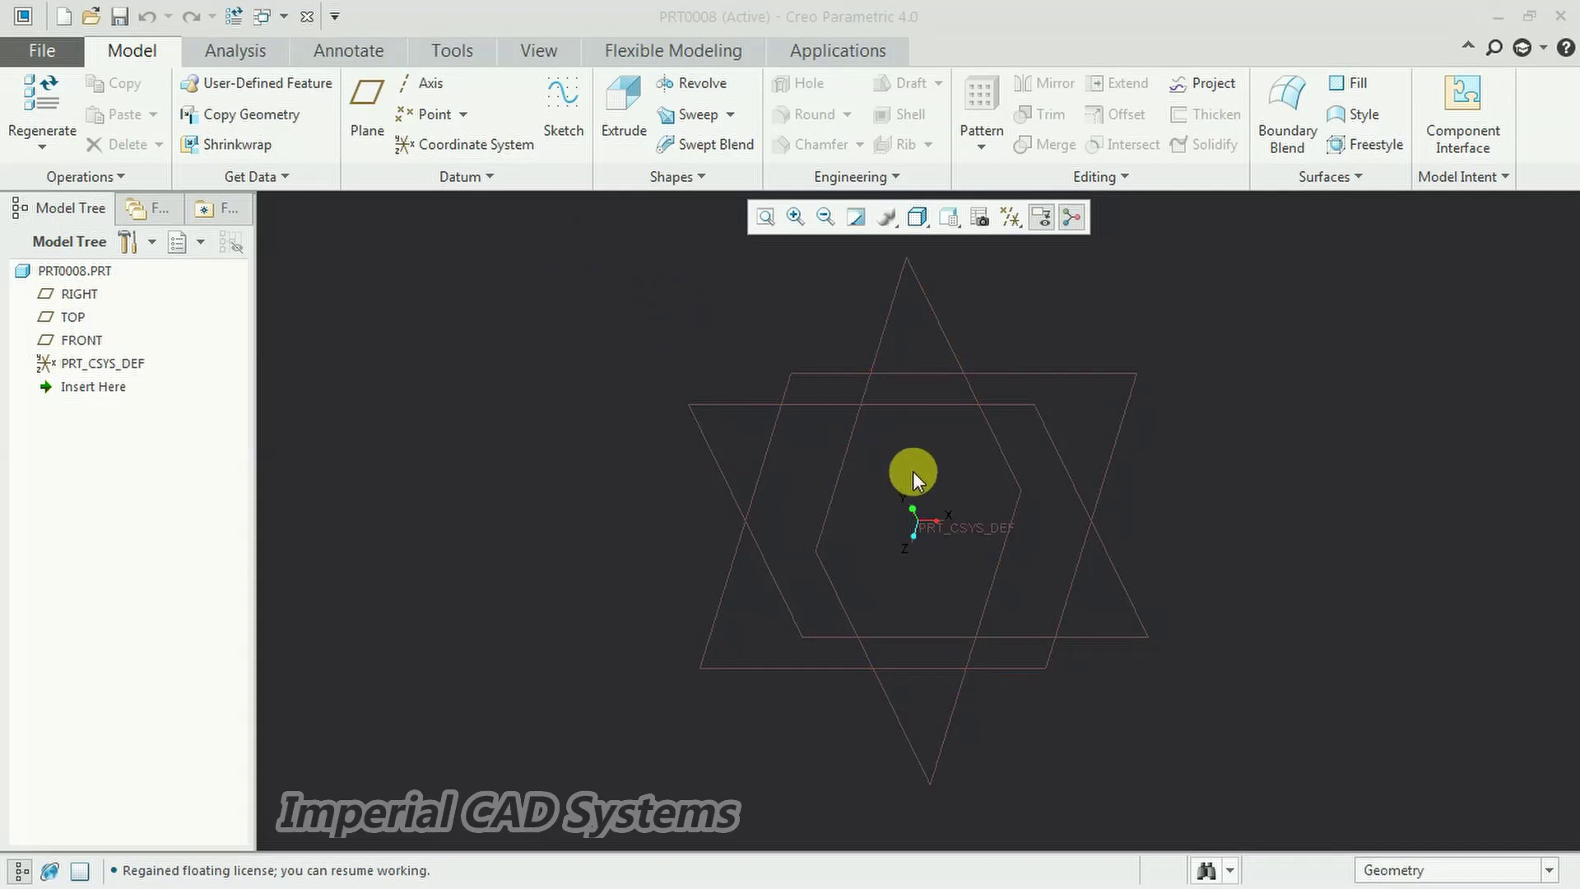
# Orbit the empty part to a 3D view of the datum planes and select the FRONT plane.
pyautogui.moveTo(1054, 510); pyautogui.dragTo(946, 385, button='middle')
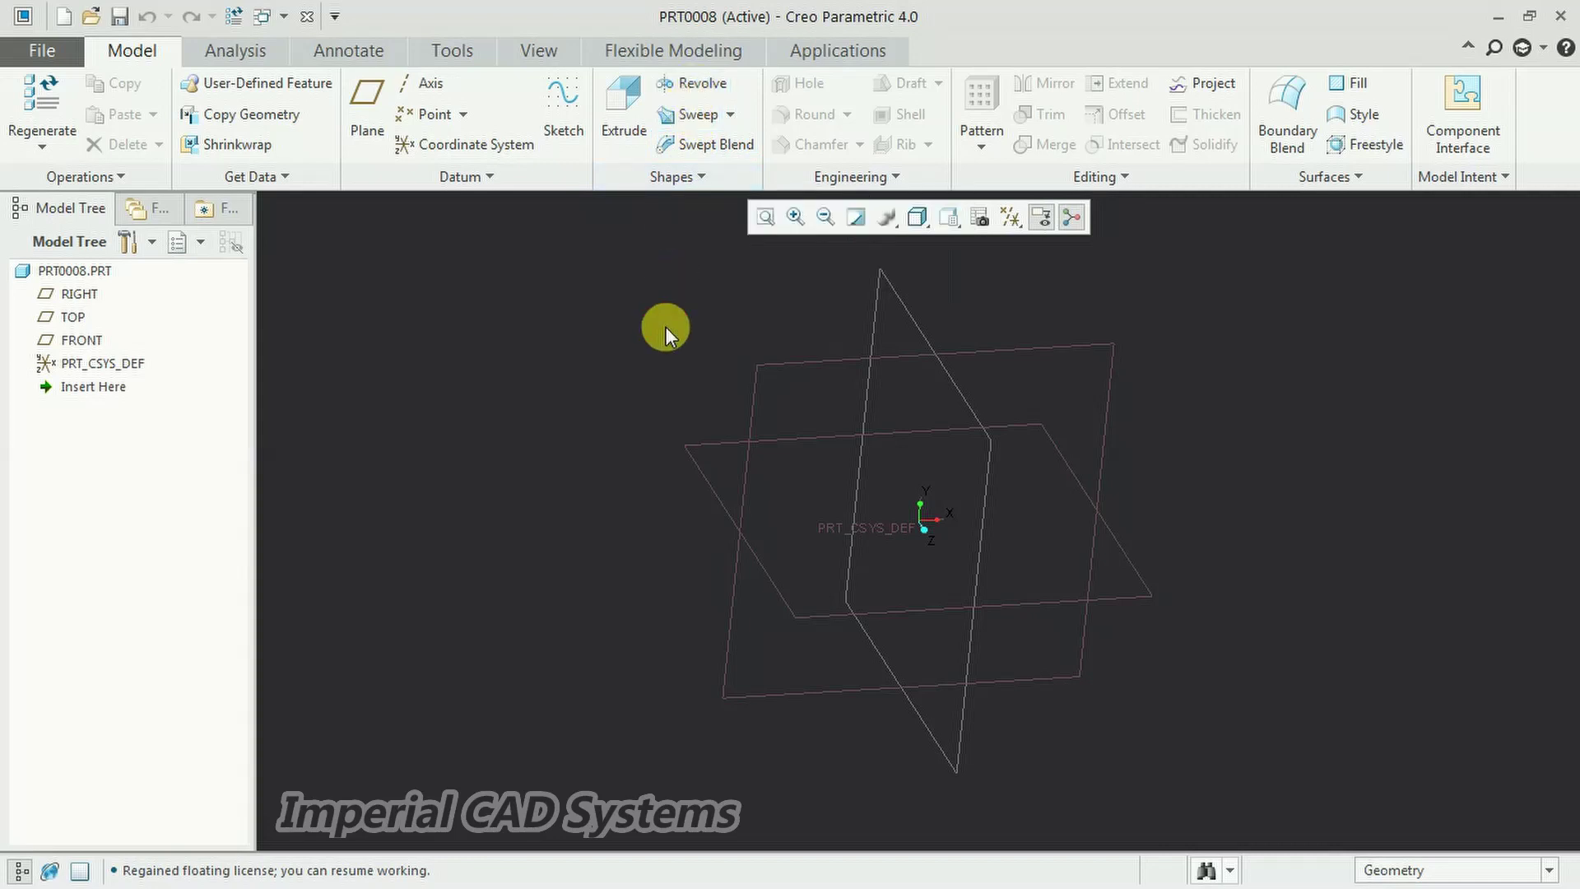
pyautogui.click(769, 362)
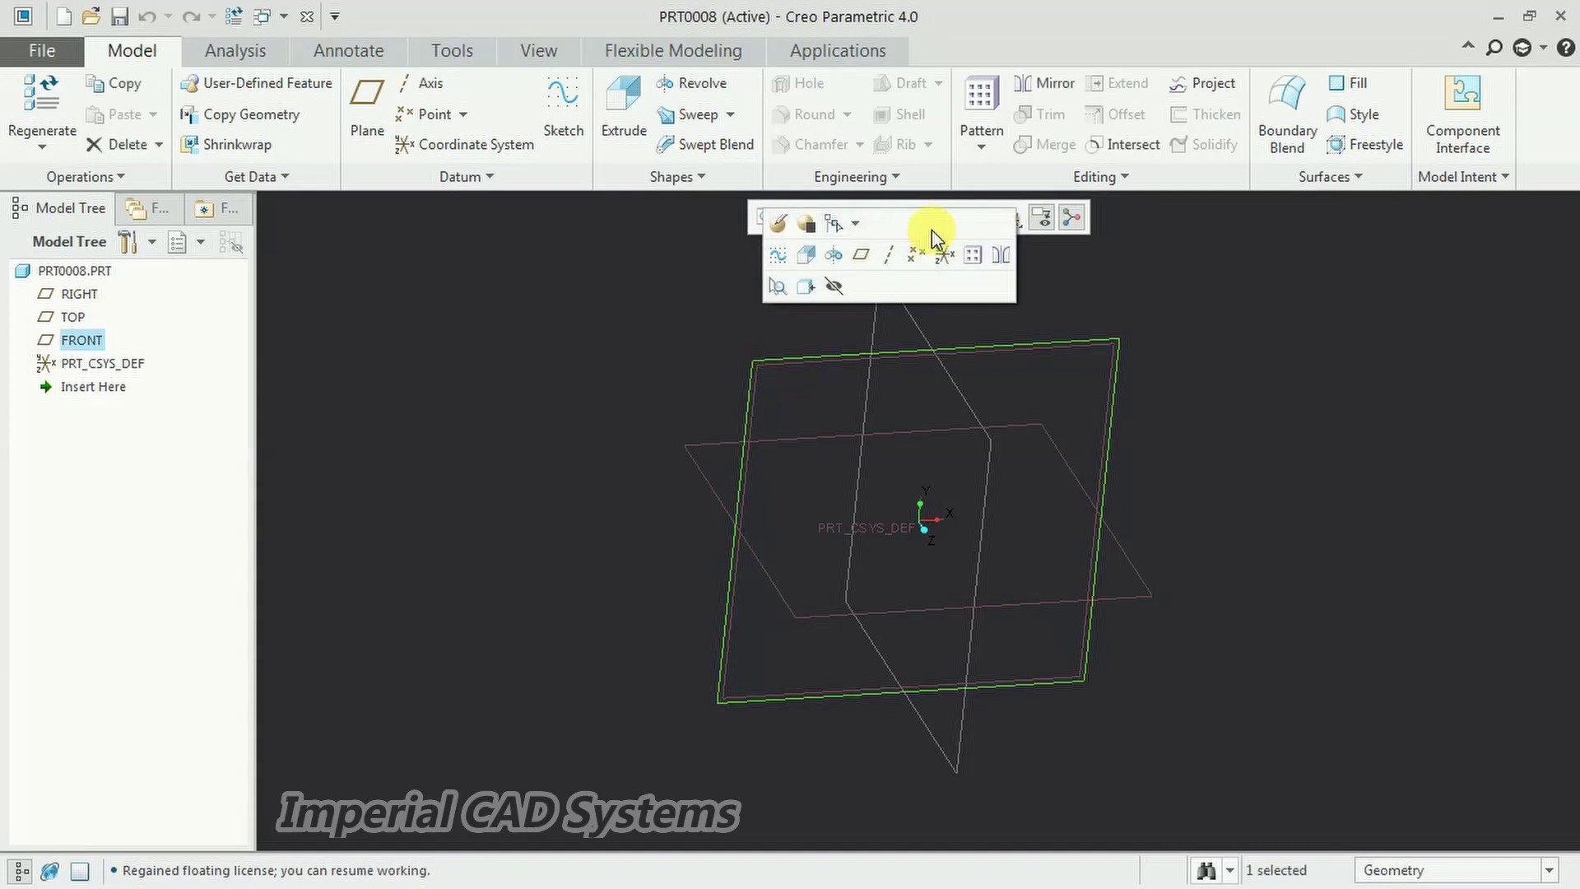
# On FRONT, draw a closed line profile: a tall narrow shank along the axis, wider head step on top.
pyautogui.click(777, 260)
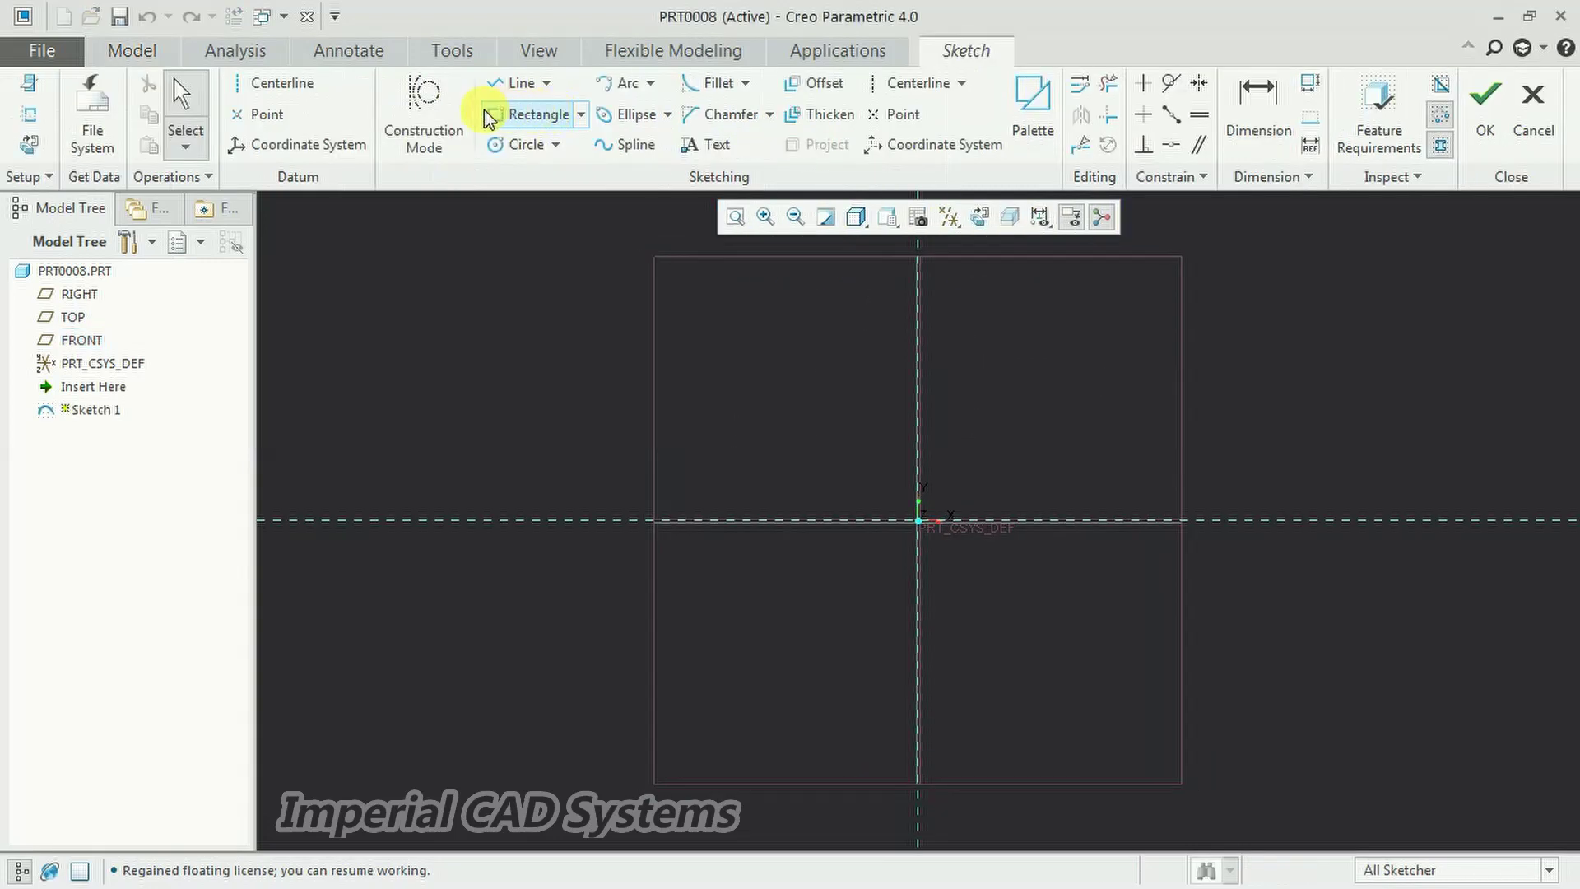
pyautogui.click(509, 89)
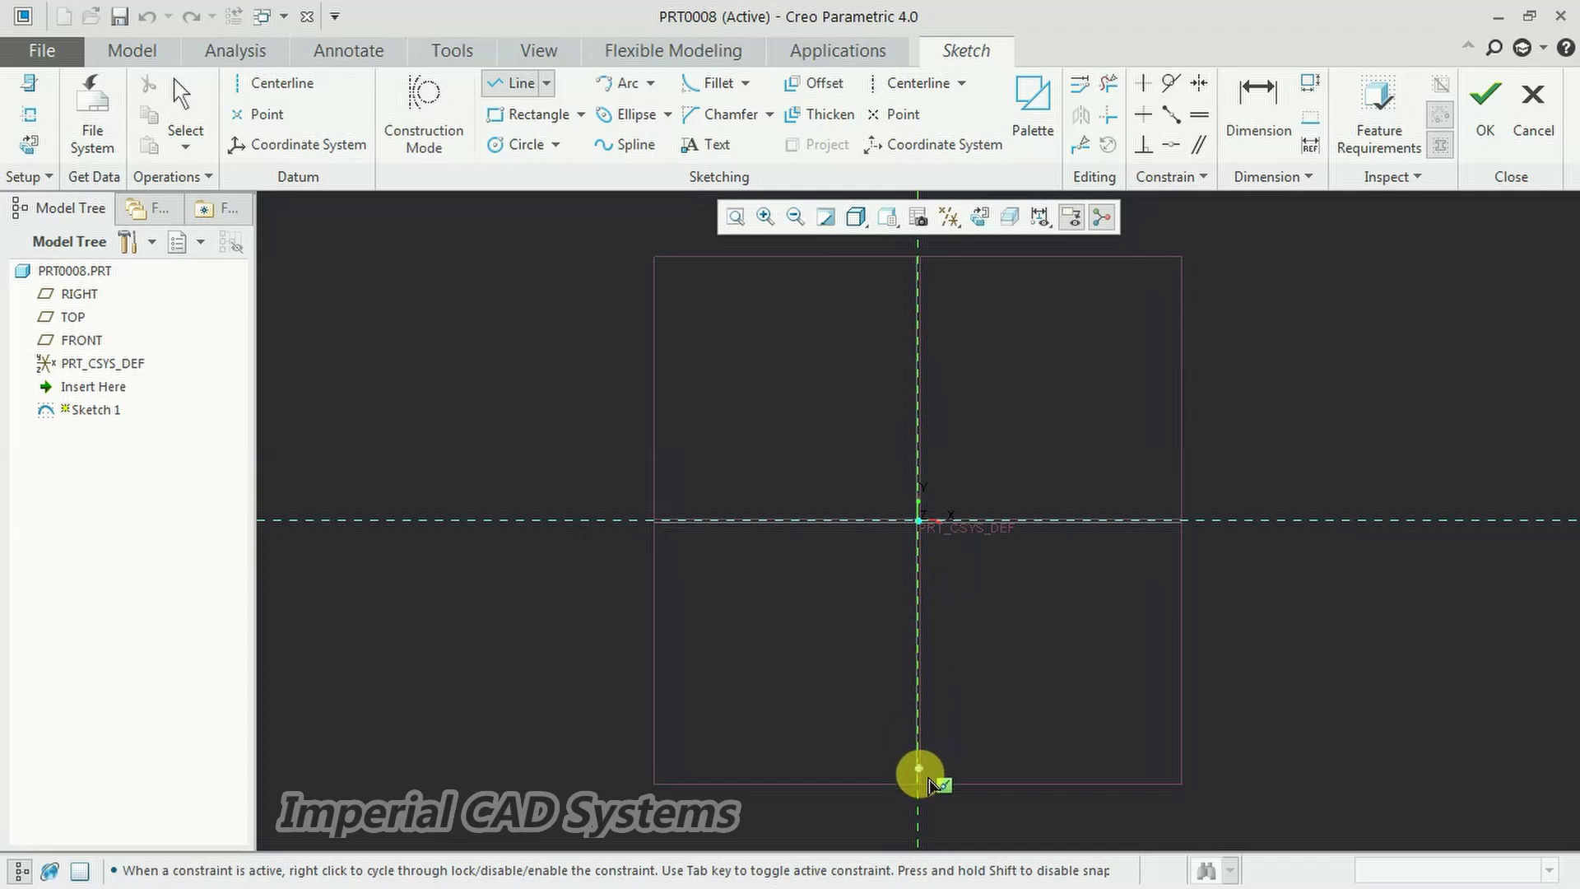
pyautogui.click(919, 779)
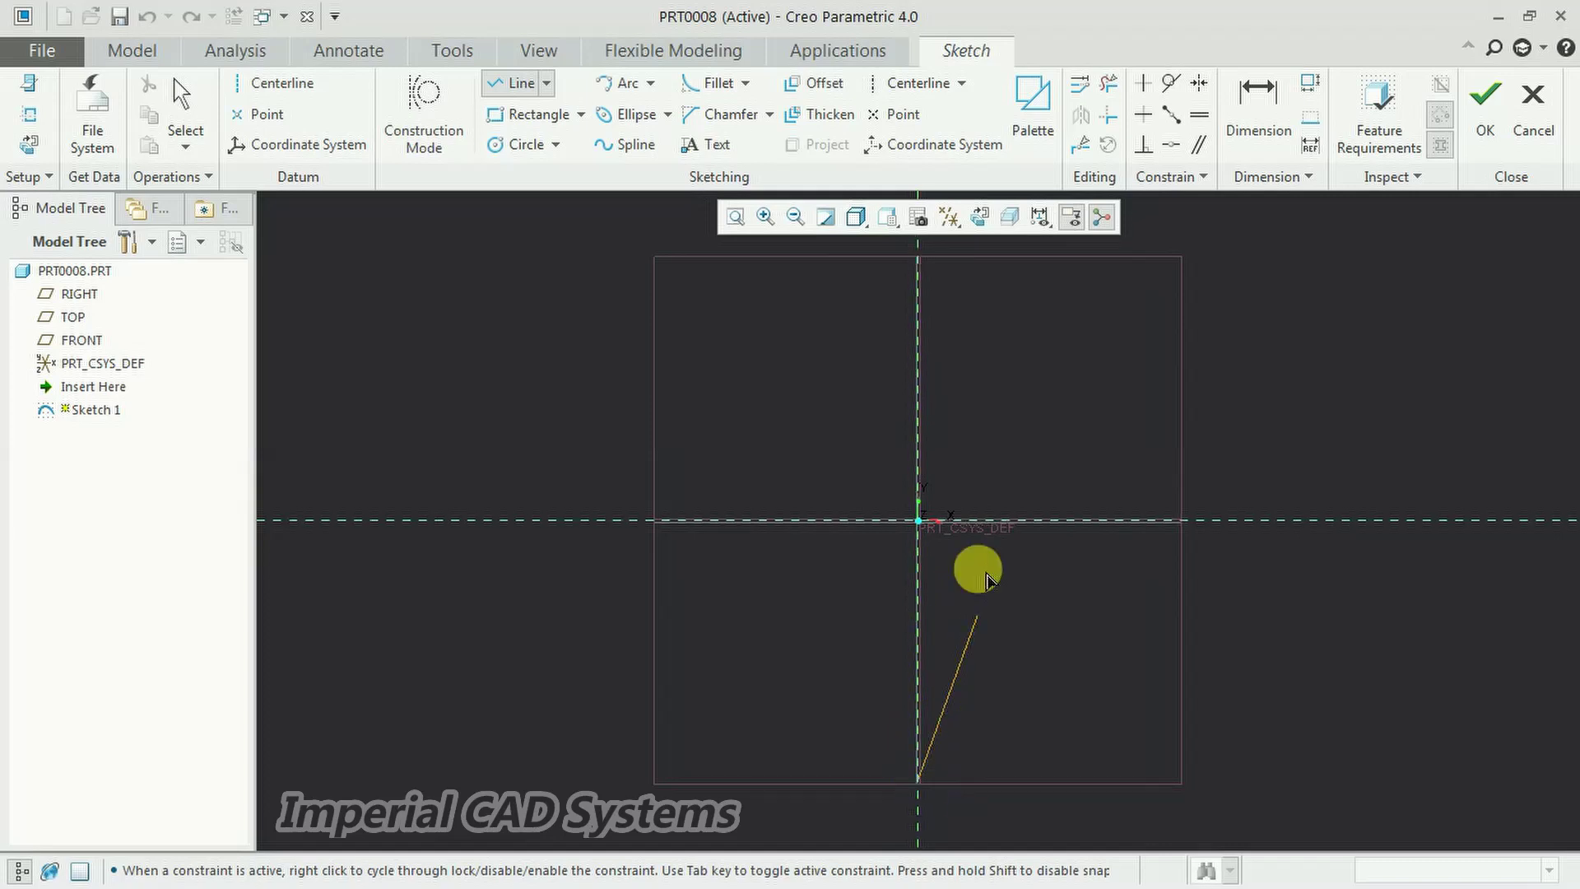
pyautogui.click(929, 280)
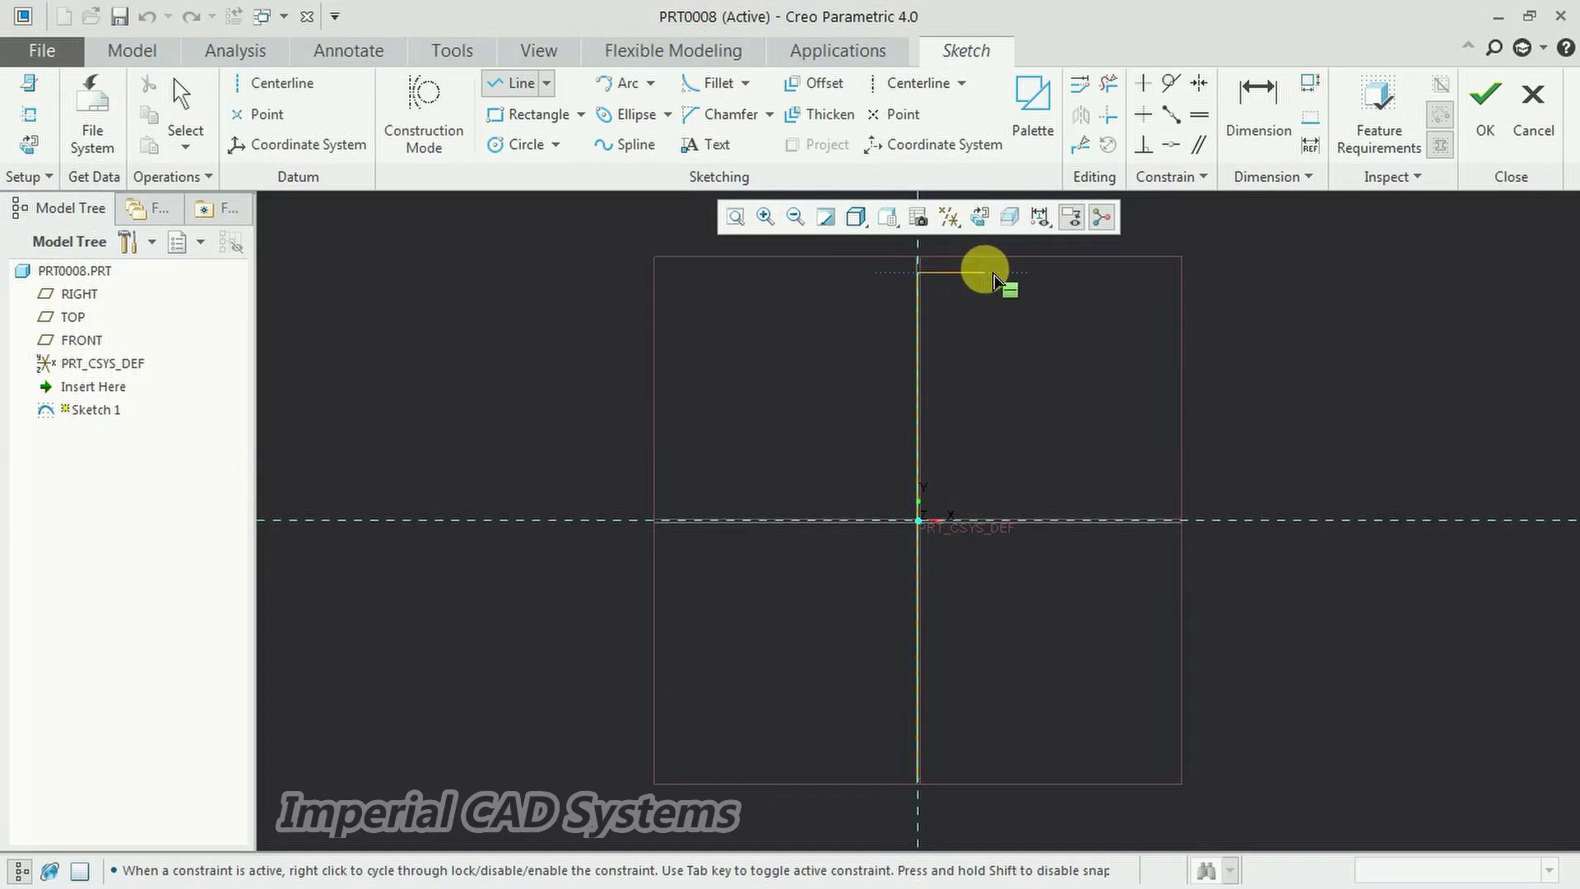
pyautogui.click(988, 272)
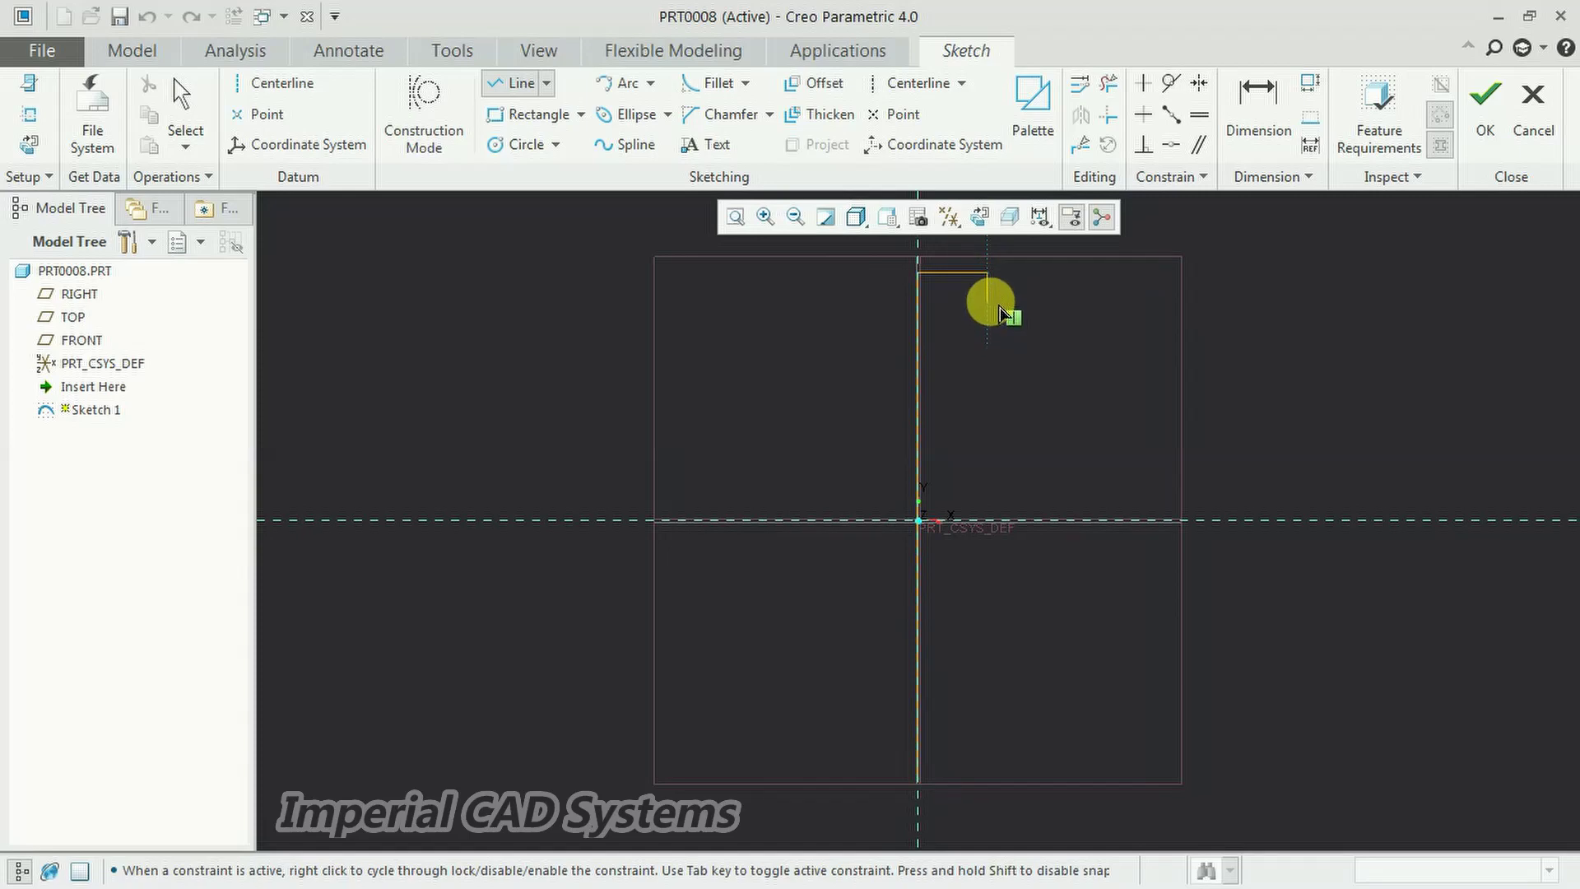
pyautogui.click(988, 300)
pyautogui.click(959, 300)
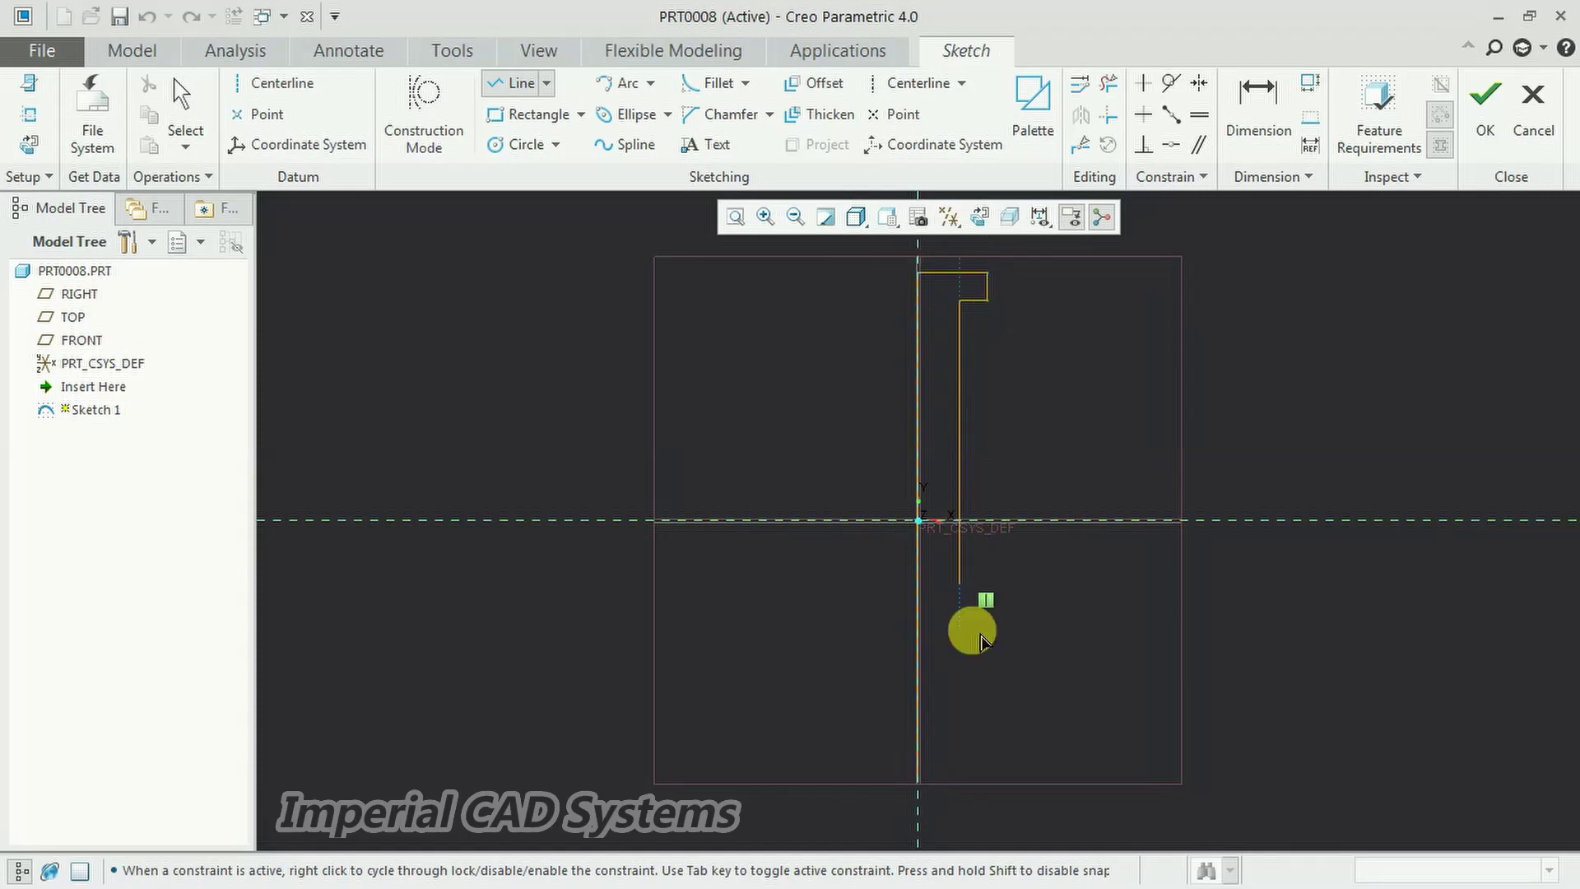
pyautogui.click(962, 778)
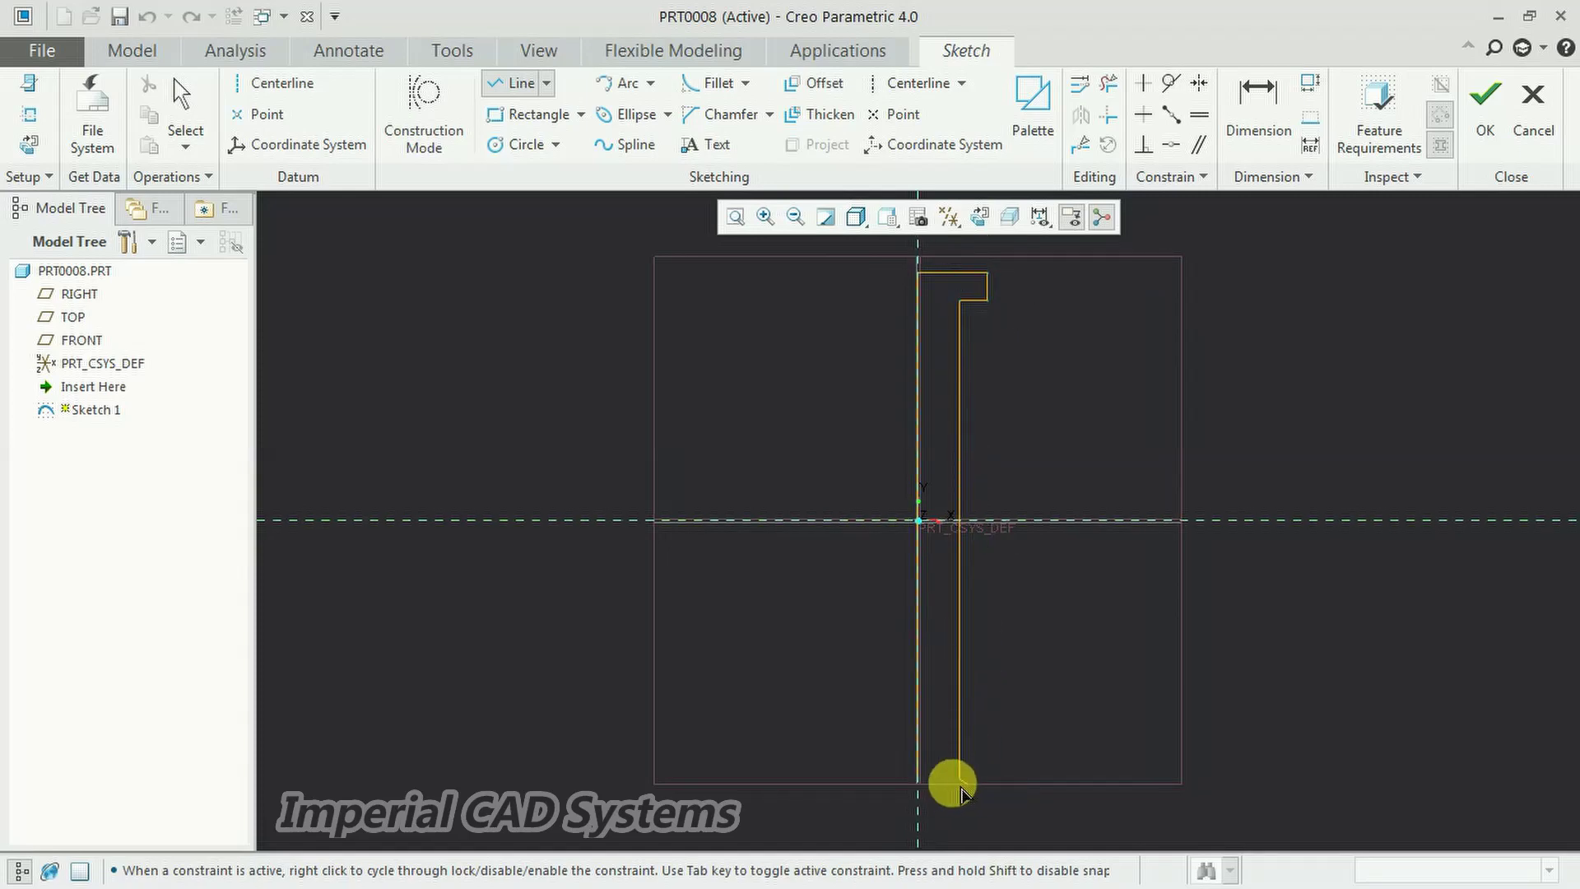
pyautogui.click(918, 779)
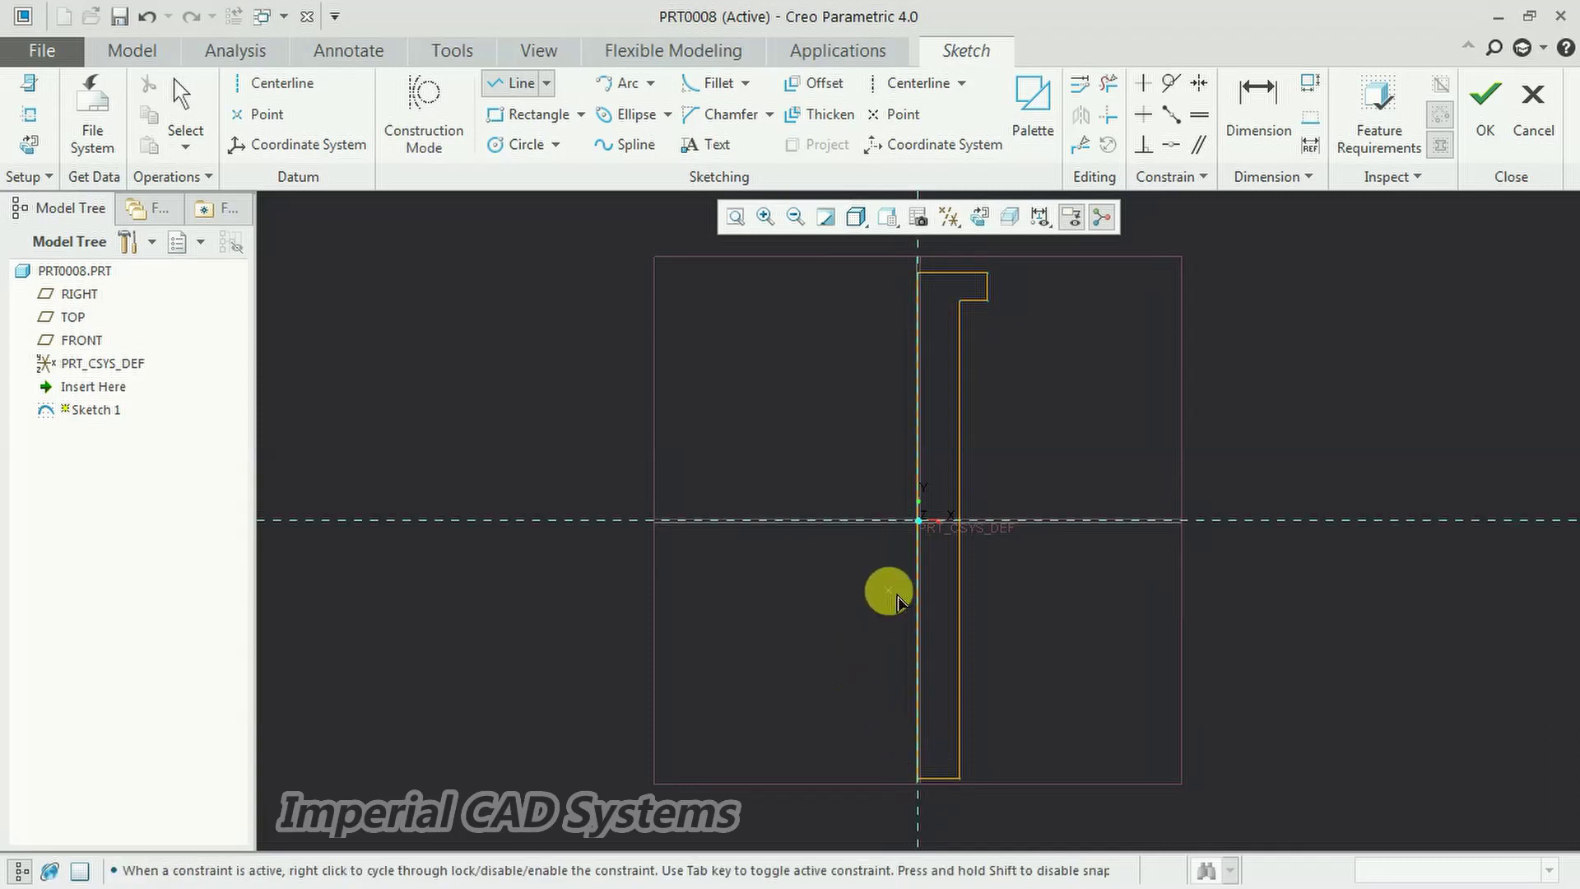
pyautogui.click(897, 601)
pyautogui.middleClick(901, 599)
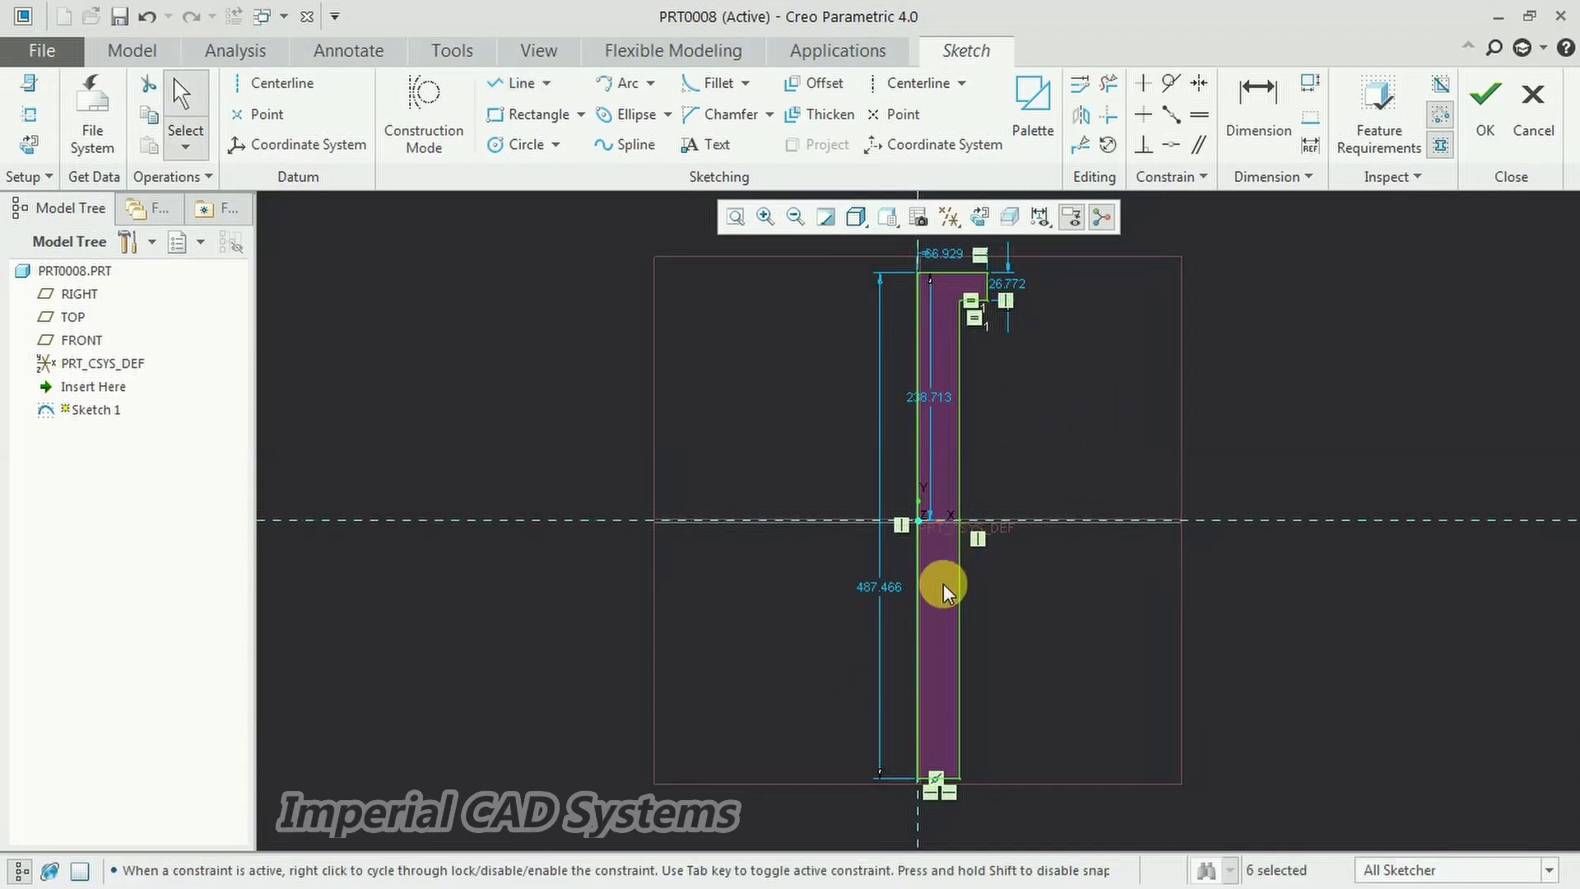
pyautogui.click(1262, 109)
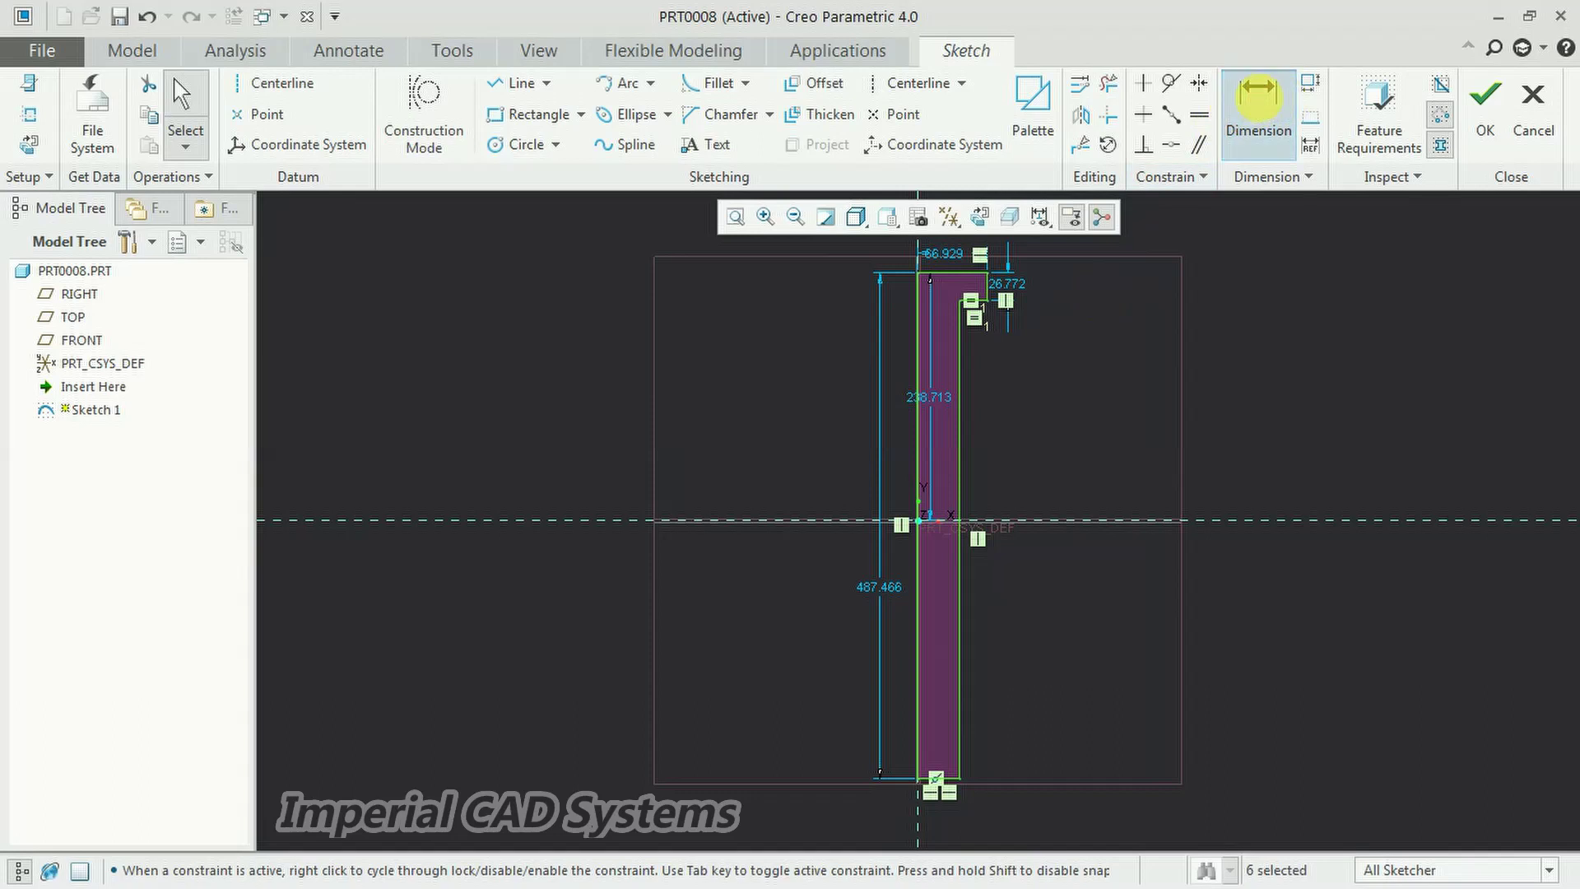
# Dimension the shank length to 400 and widen the head portion of the outline.
pyautogui.click(961, 469)
pyautogui.middleClick(1062, 455)
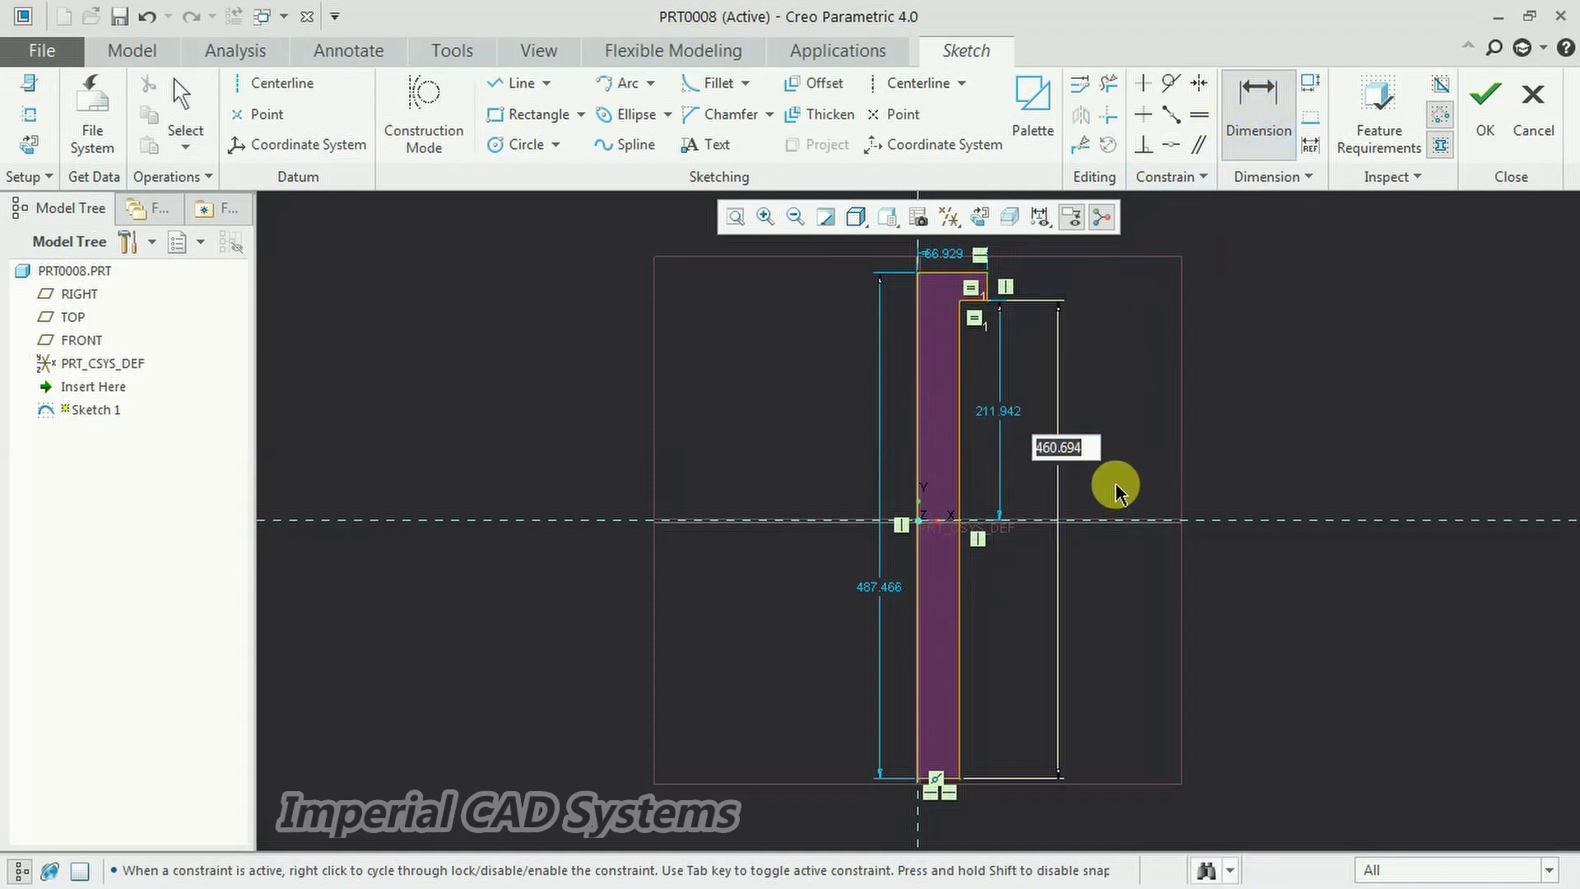
pyautogui.write('4')
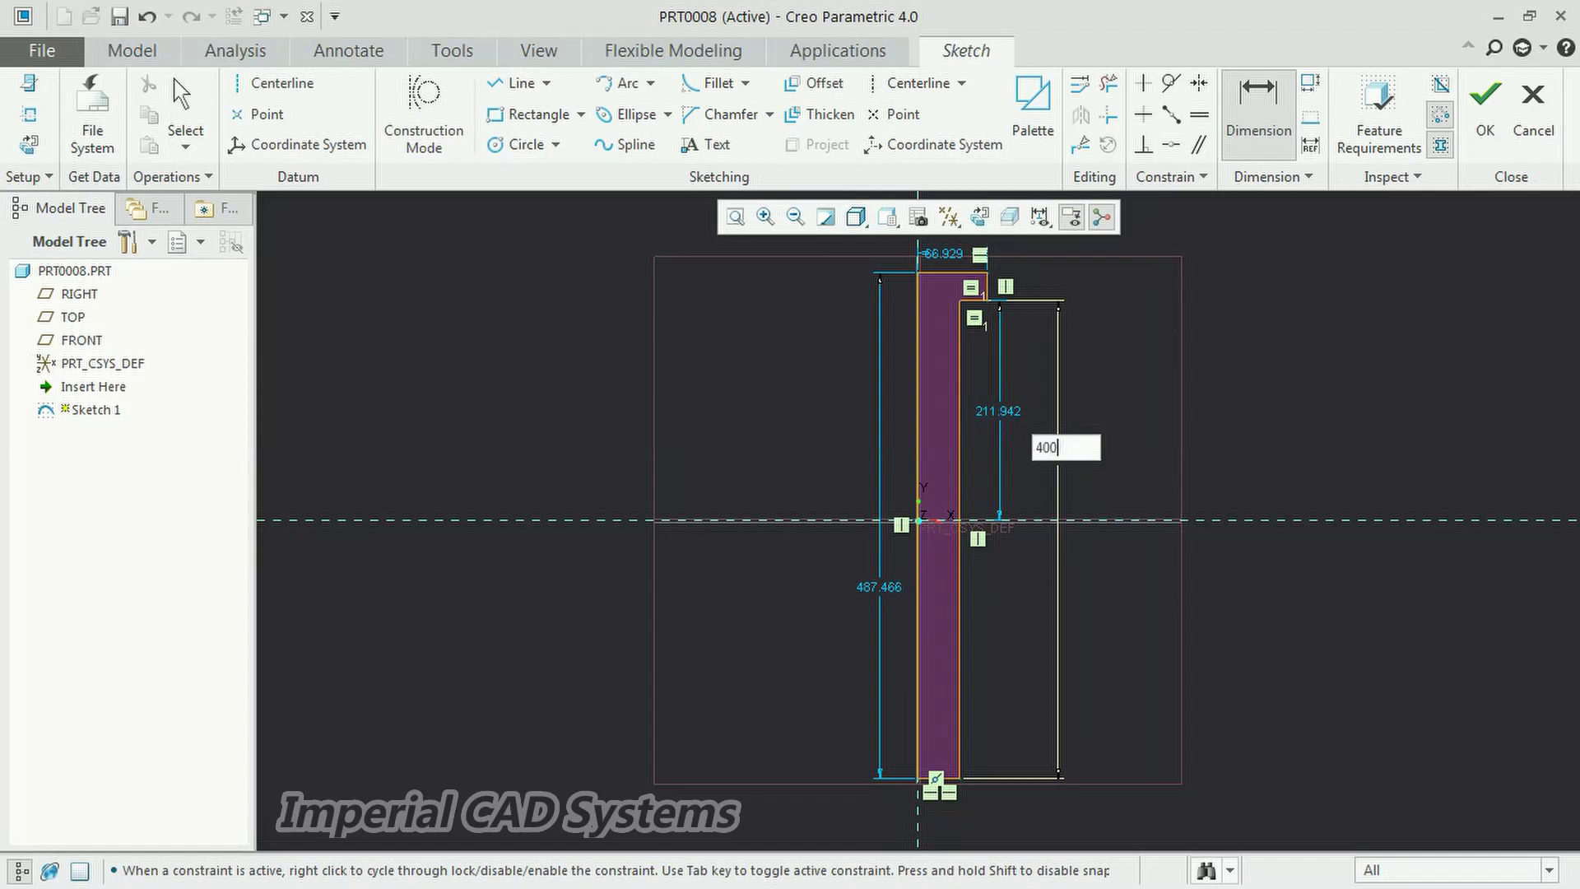
pyautogui.write('00')
pyautogui.press('Return')
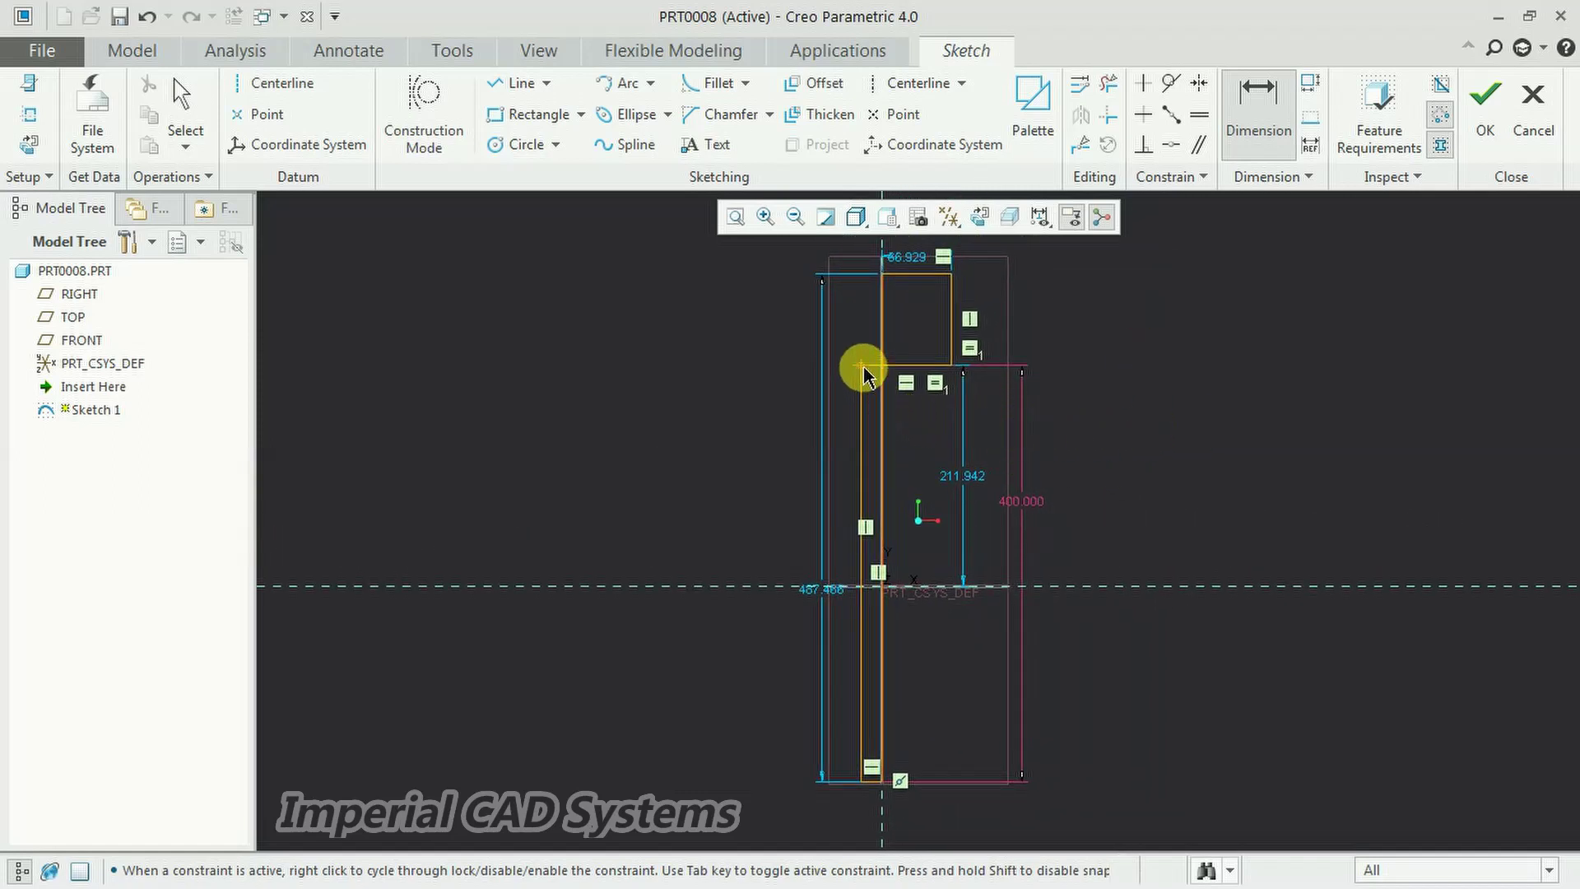
pyautogui.middleClick(1140, 321)
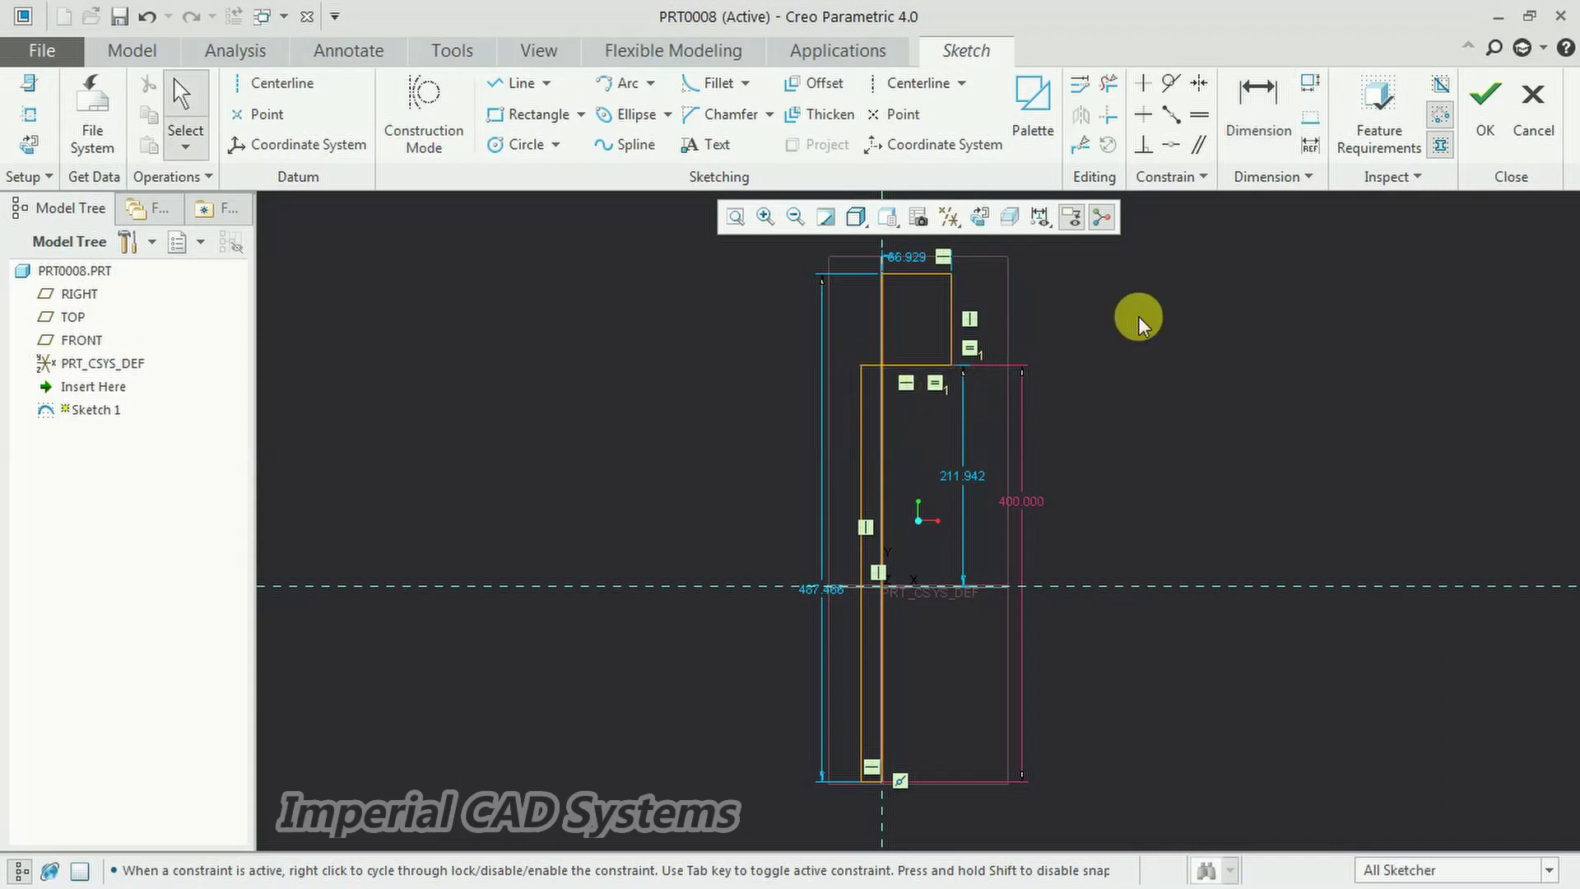
pyautogui.moveTo(906, 367); pyautogui.dragTo(946, 373)
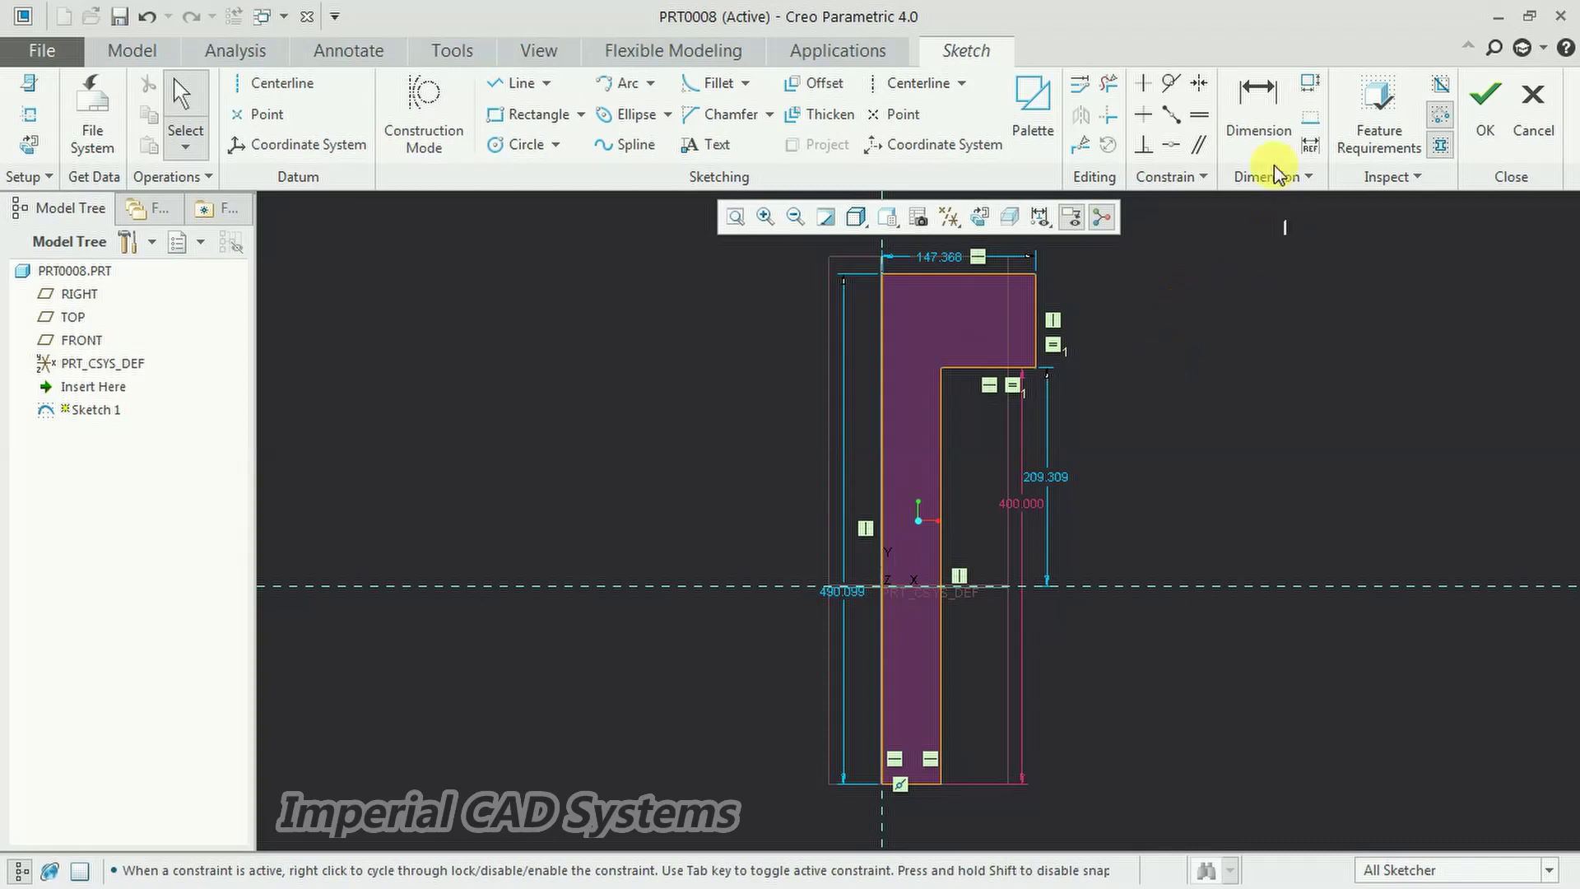
# Dimension the shank width between the left and inner edges to 50.
pyautogui.click(1259, 114)
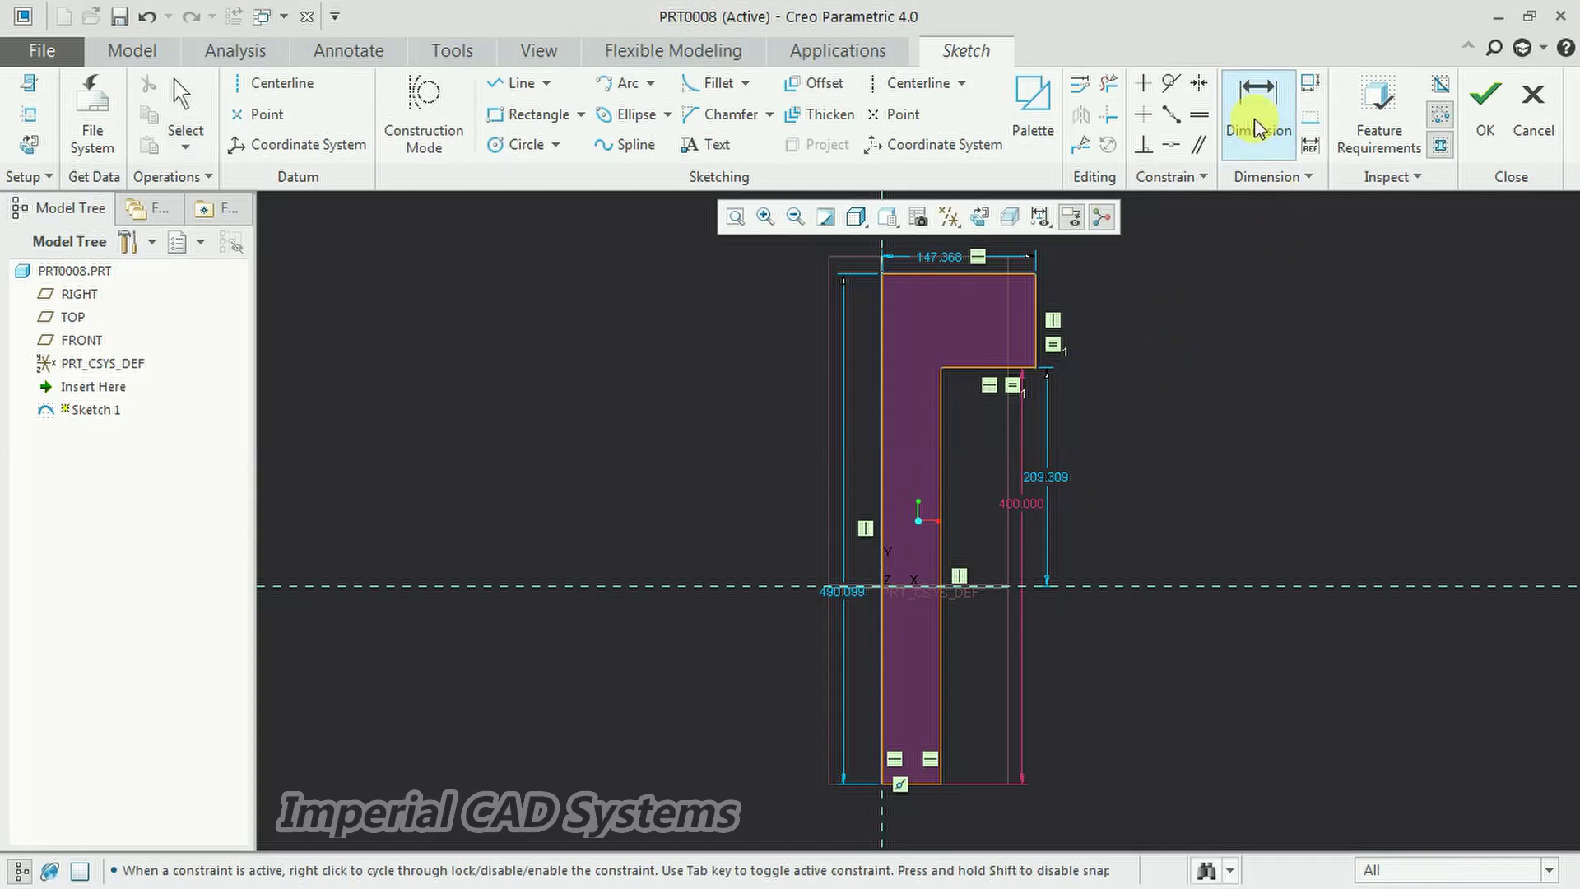
pyautogui.click(882, 531)
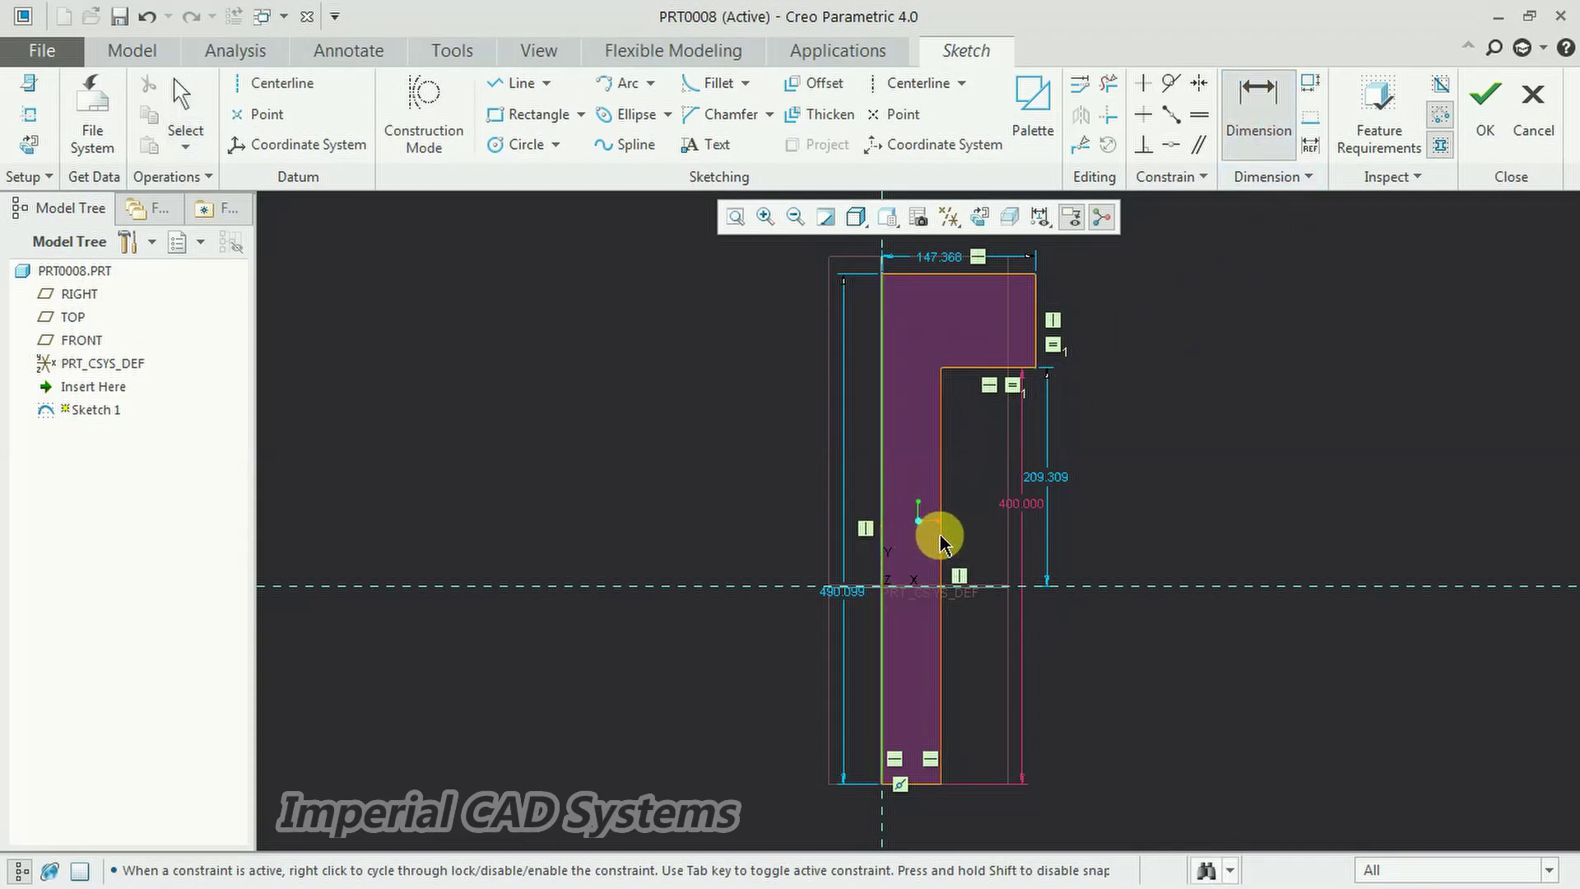
pyautogui.click(940, 545)
pyautogui.middleClick(1029, 530)
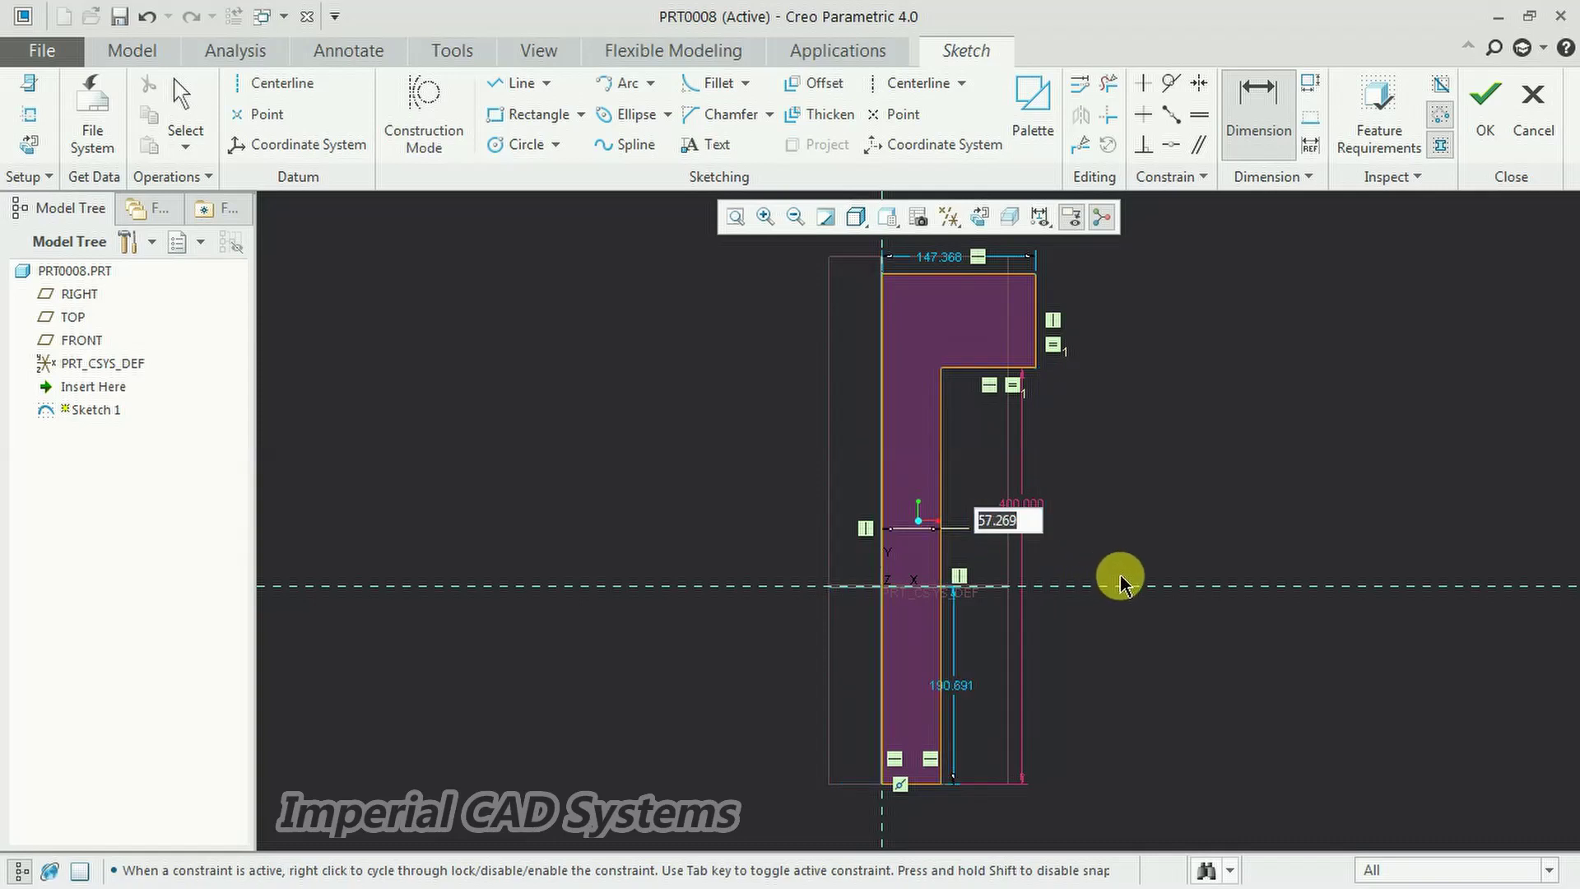
pyautogui.write('5')
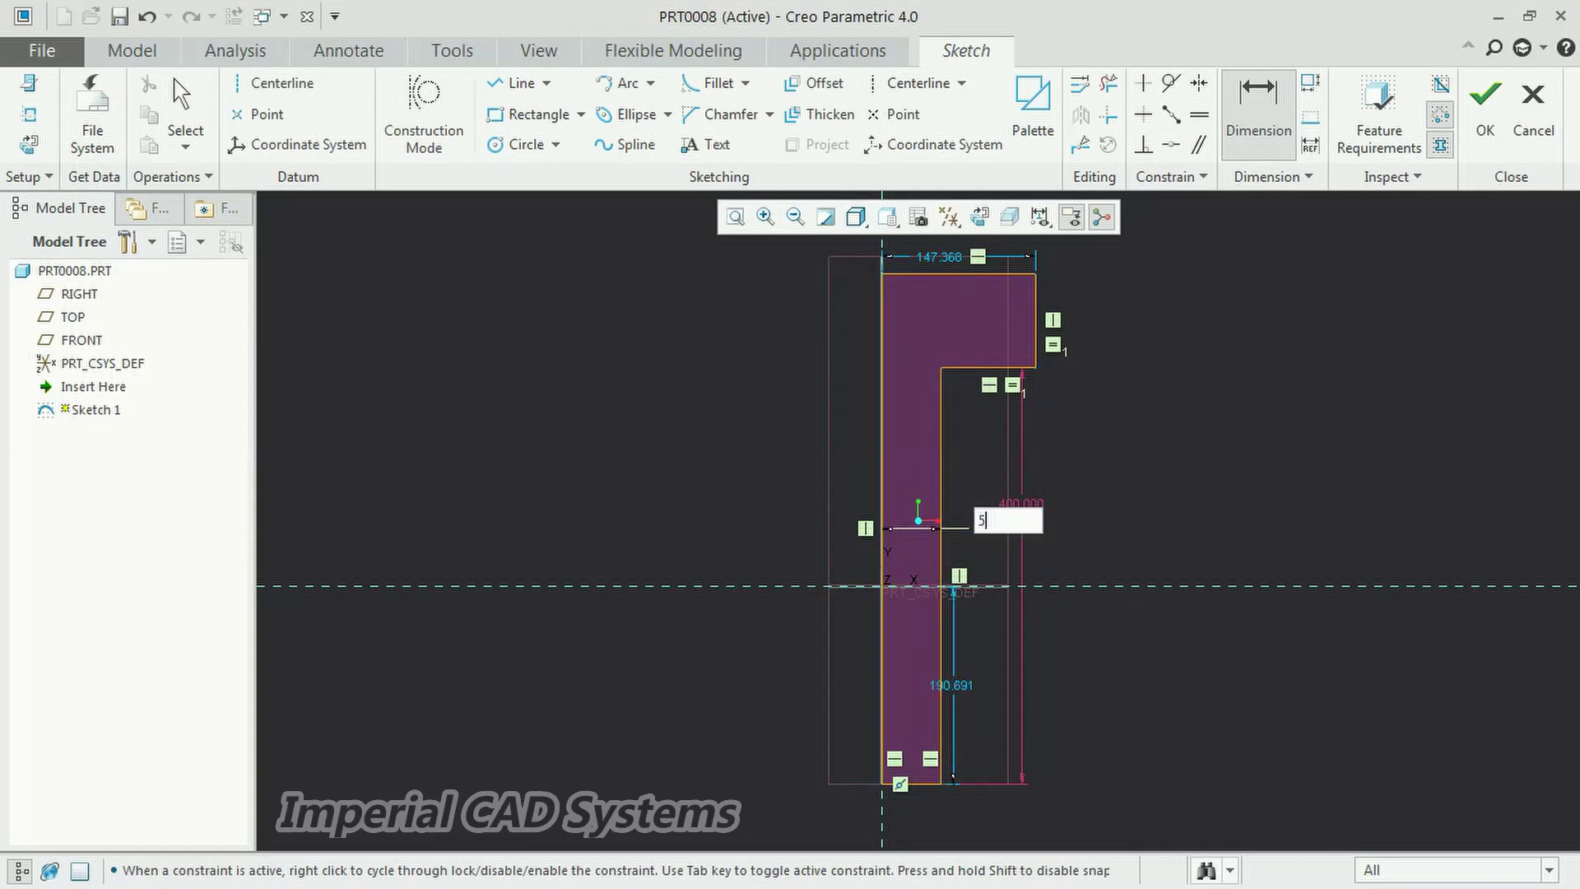
pyautogui.write('0')
pyautogui.press('Return')
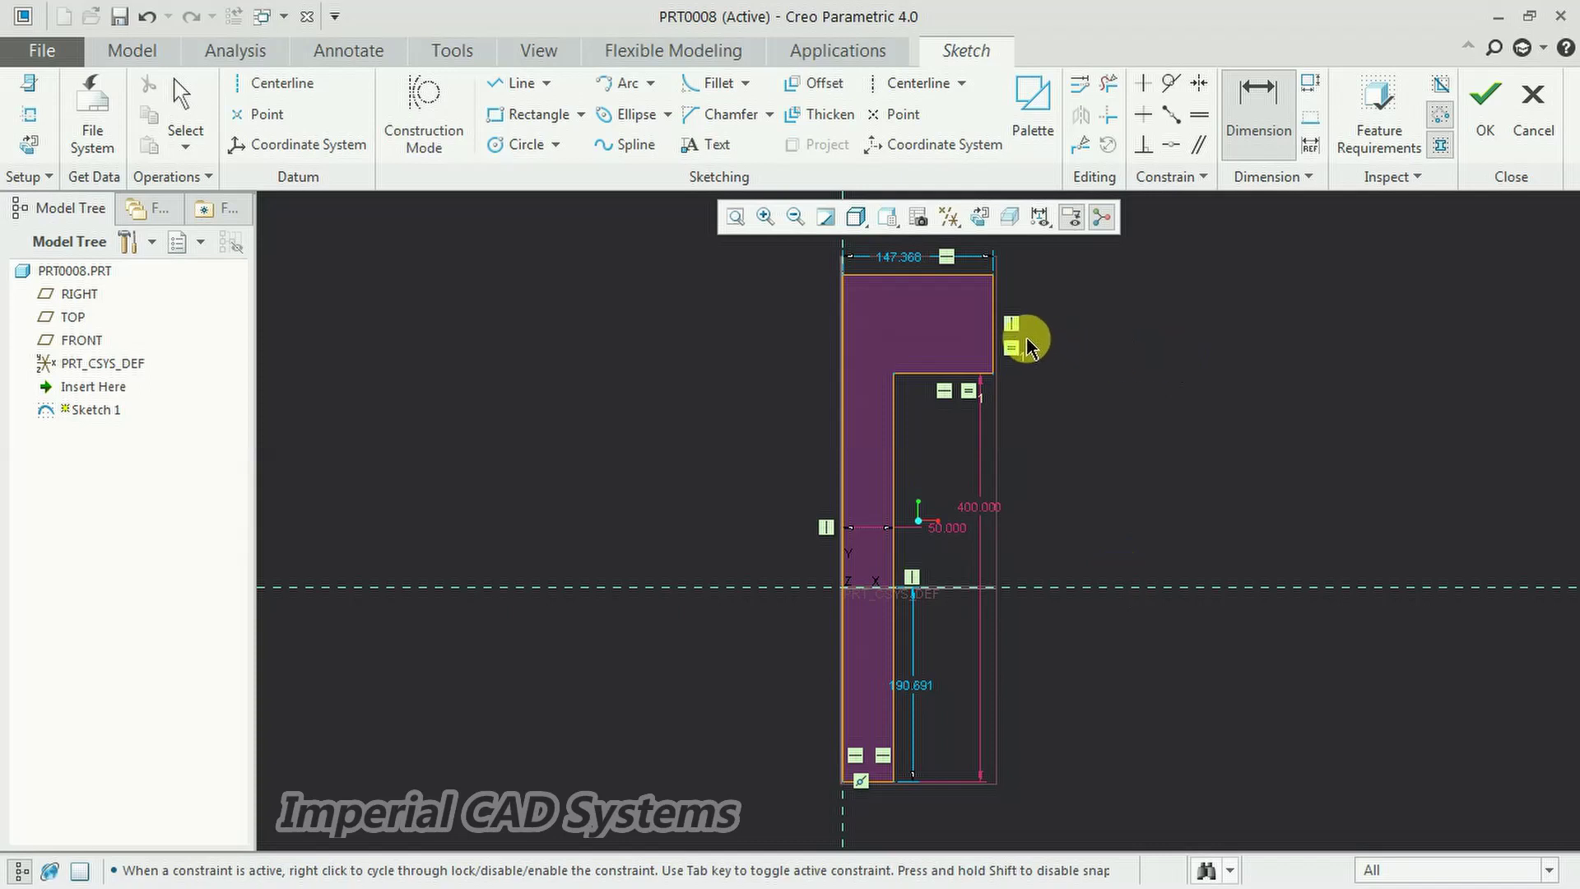
# Set the head height to 30 and finish Sketch 1.
pyautogui.click(992, 333)
pyautogui.middleClick(1049, 331)
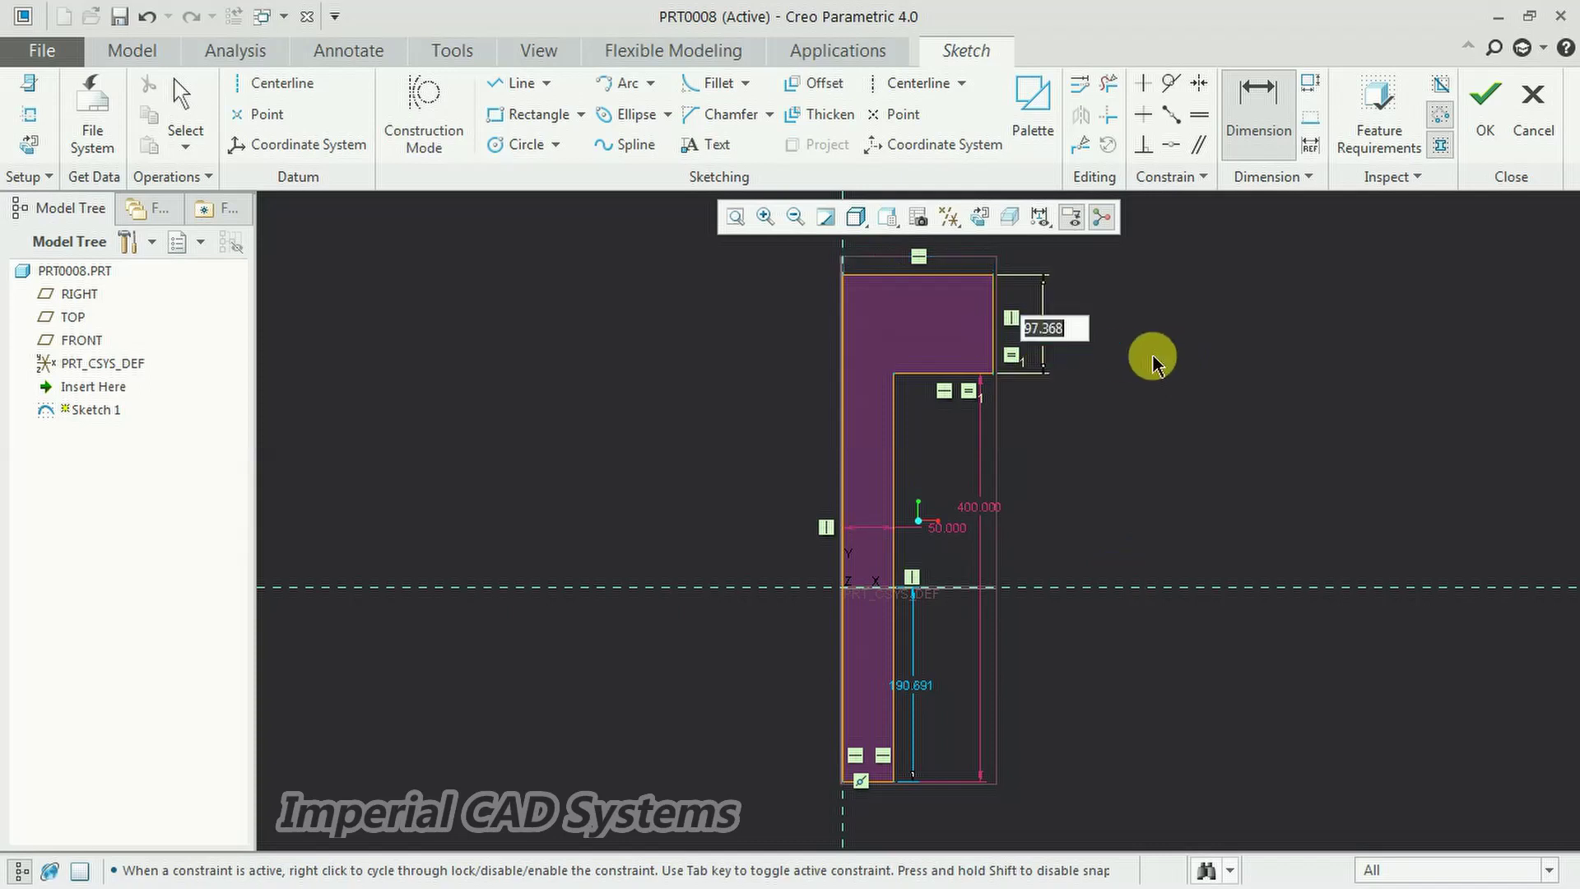
pyautogui.write('30')
pyautogui.press('Return')
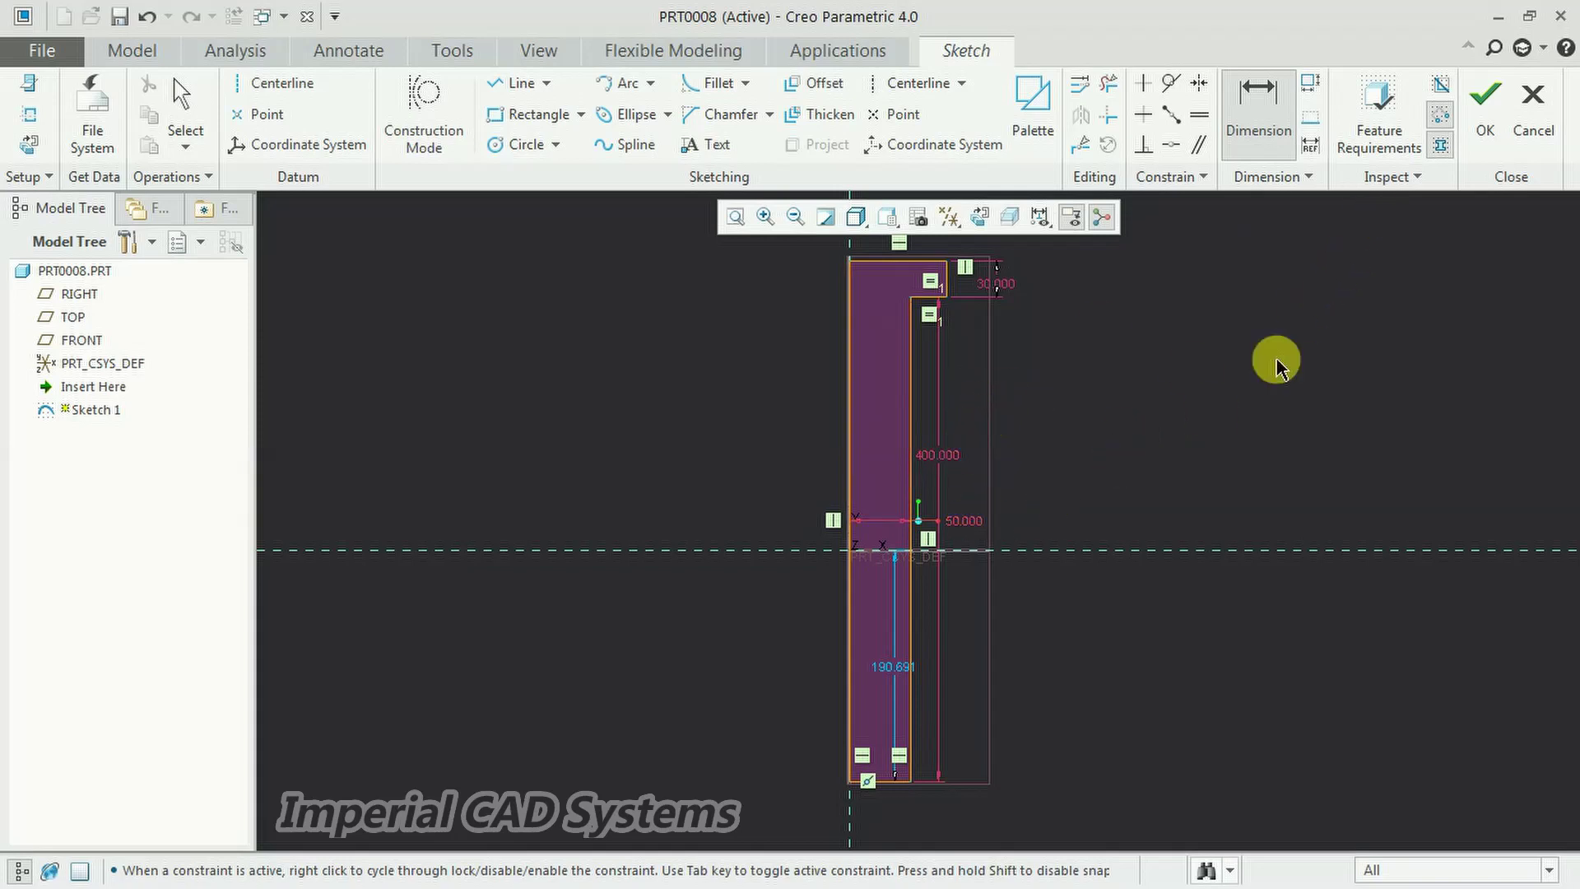
pyautogui.click(1486, 120)
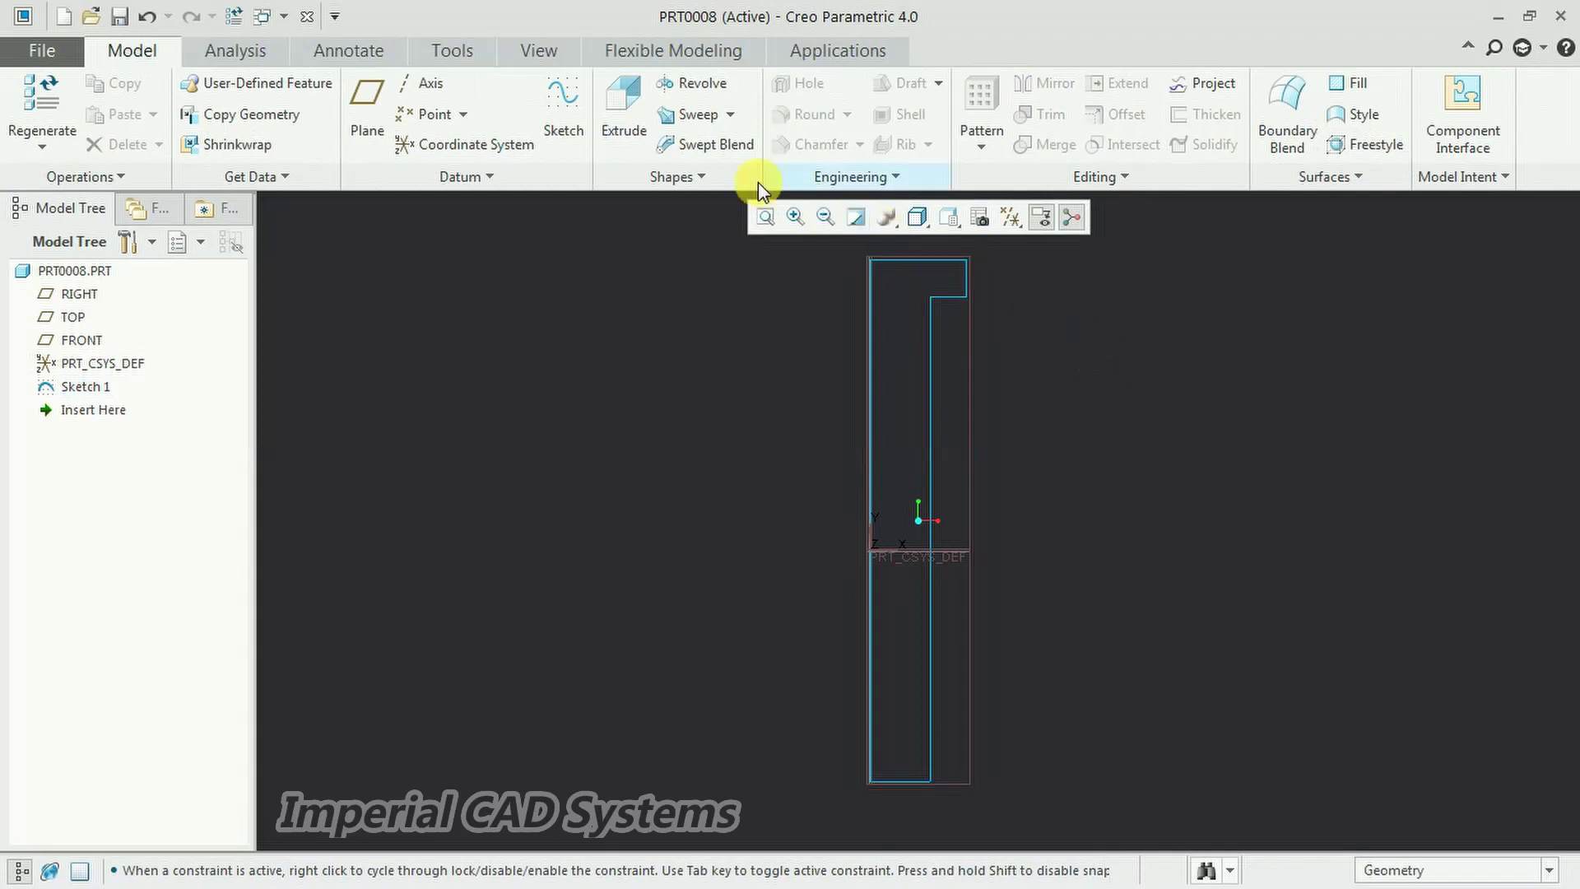
# Revolve Sketch 1 a full 360° about its left edge to create Revolve 1.
pyautogui.click(678, 85)
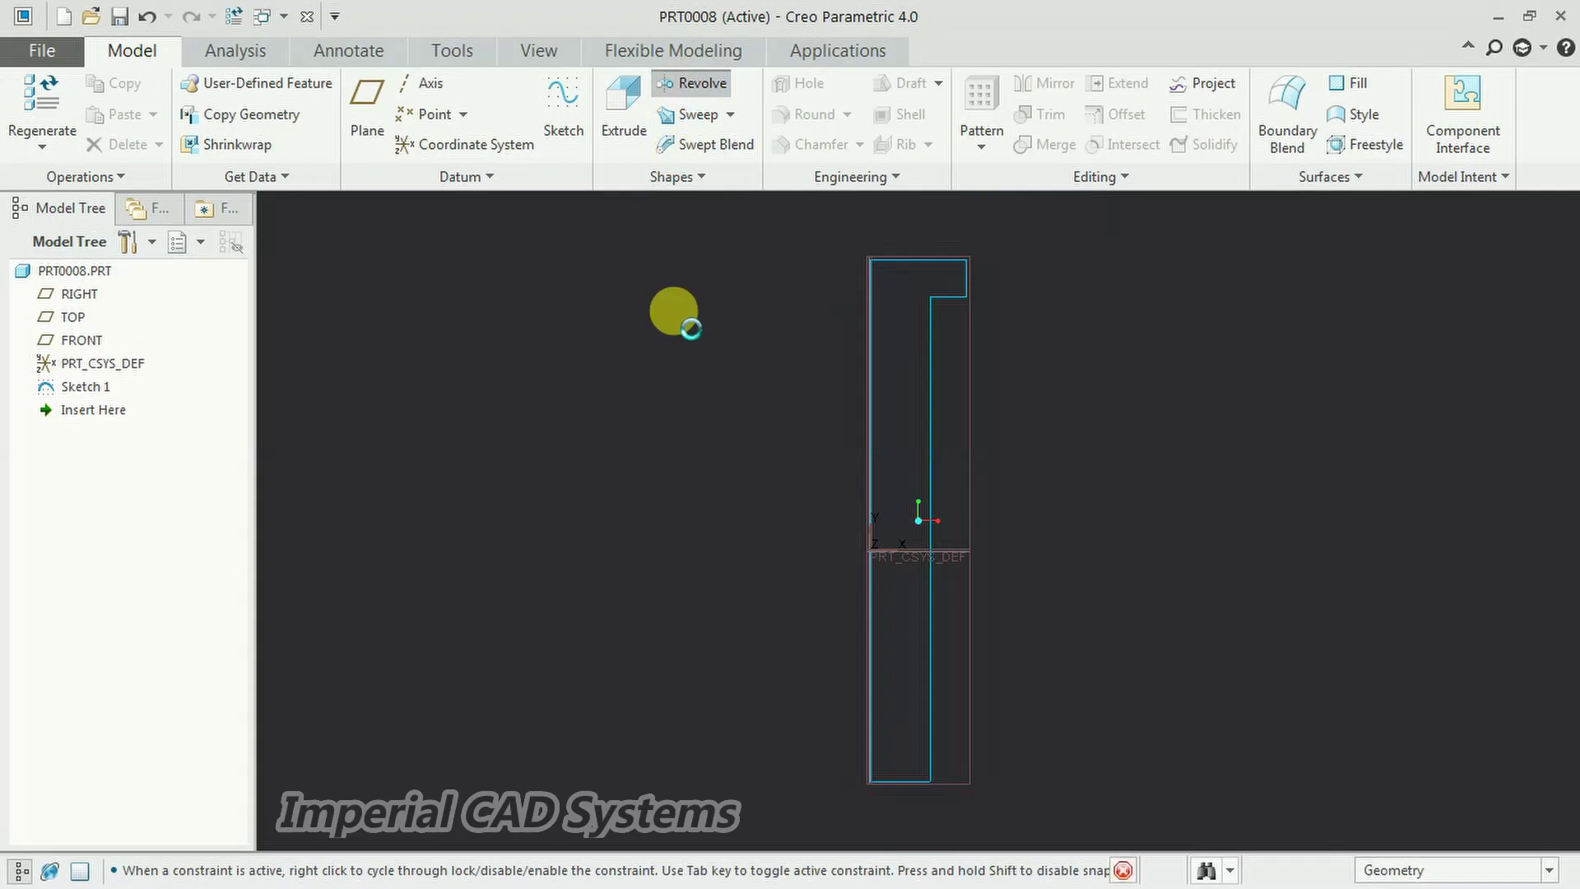
pyautogui.click(936, 329)
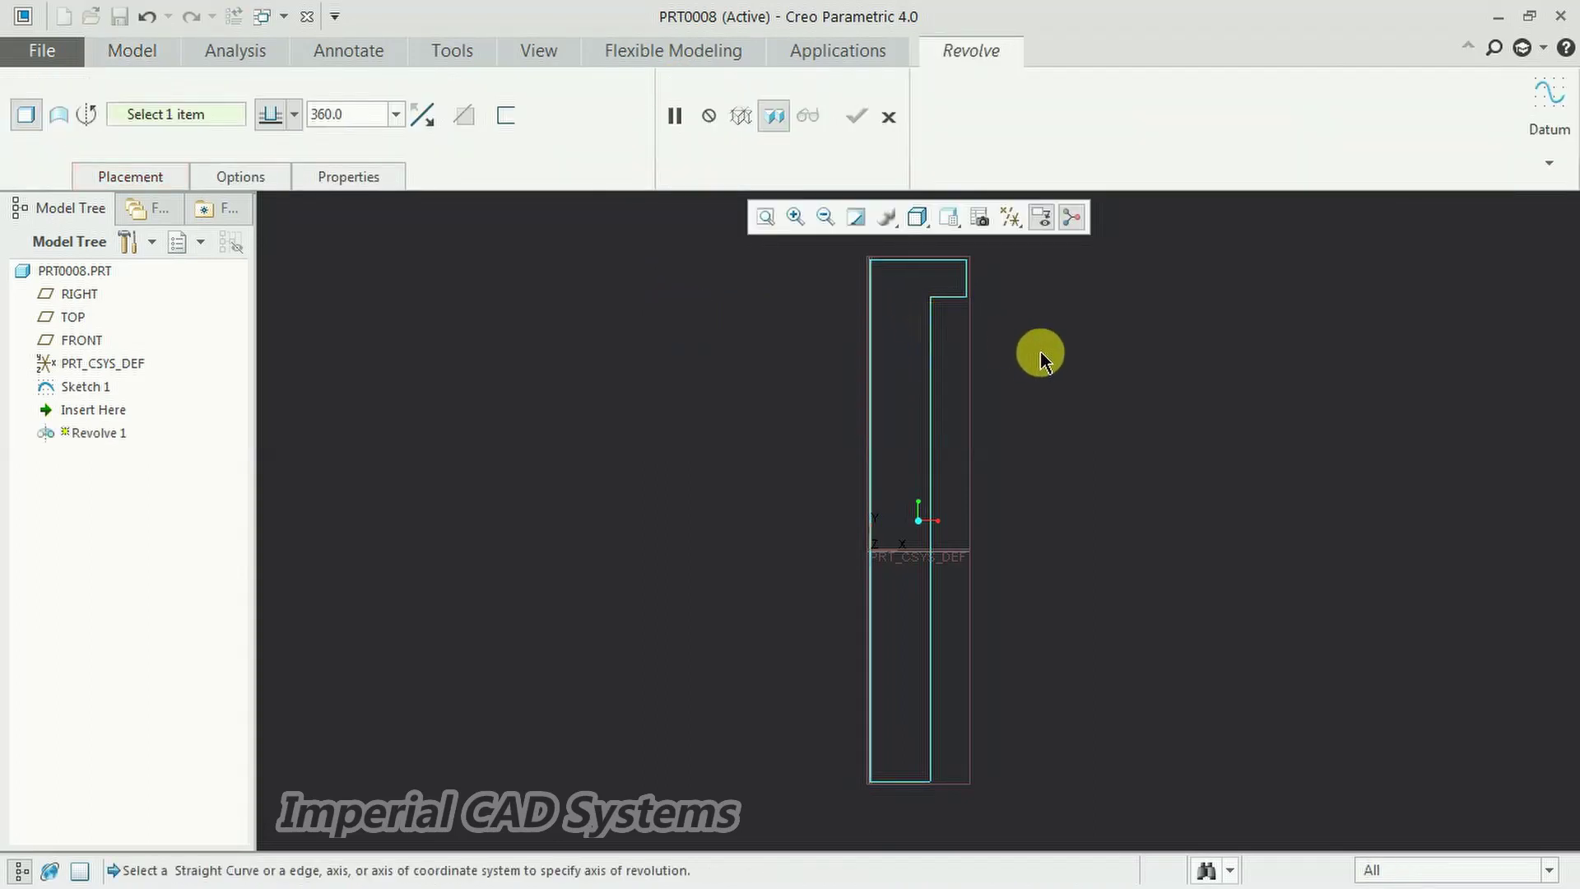
pyautogui.click(869, 359)
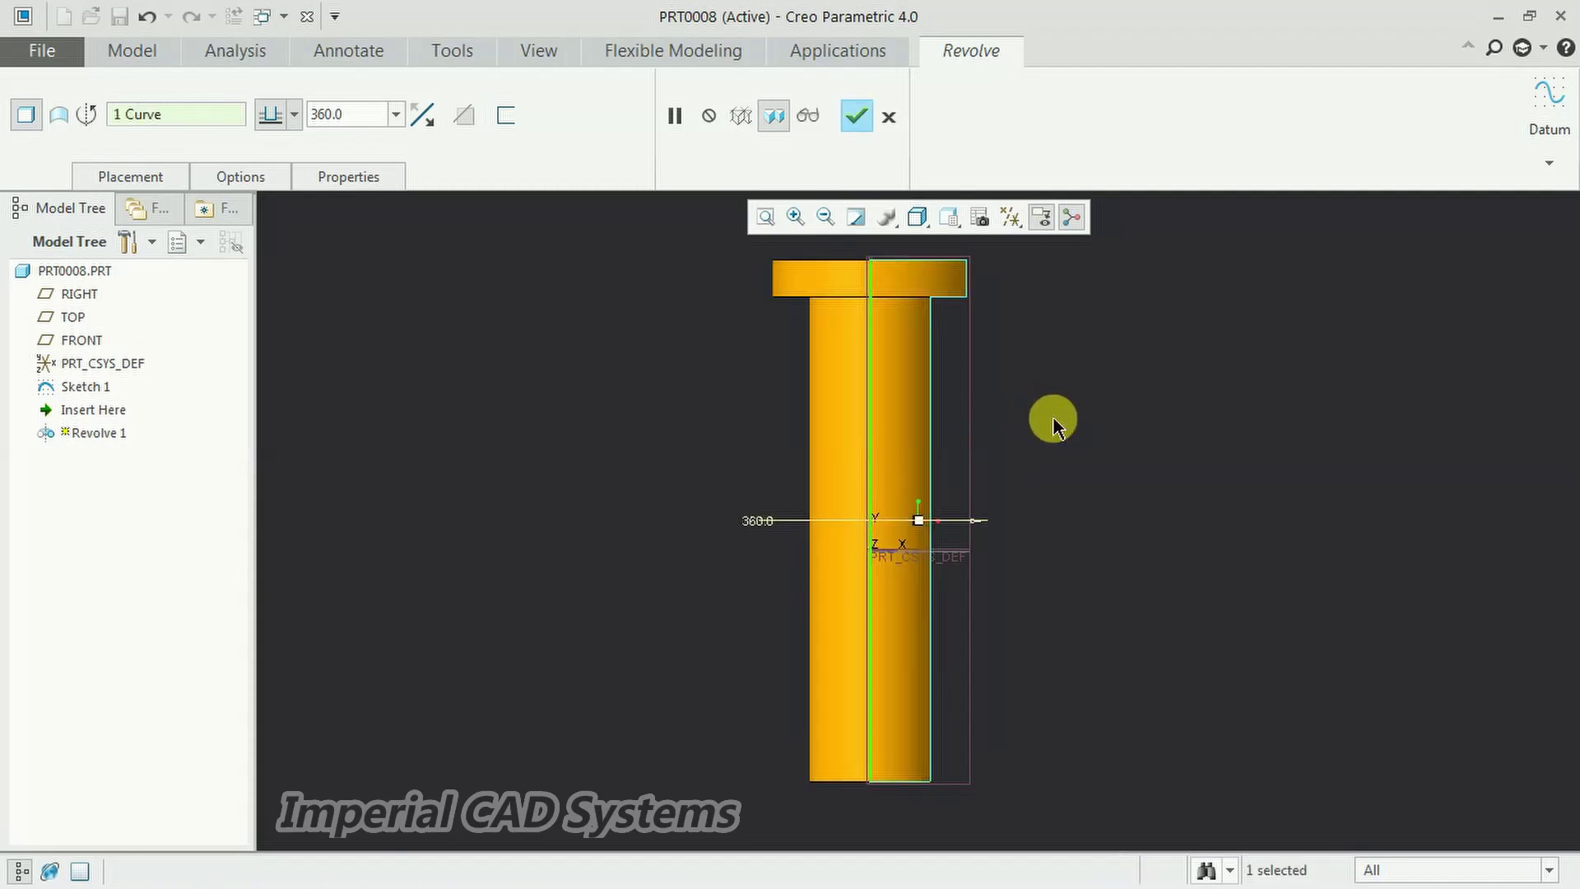
pyautogui.click(859, 130)
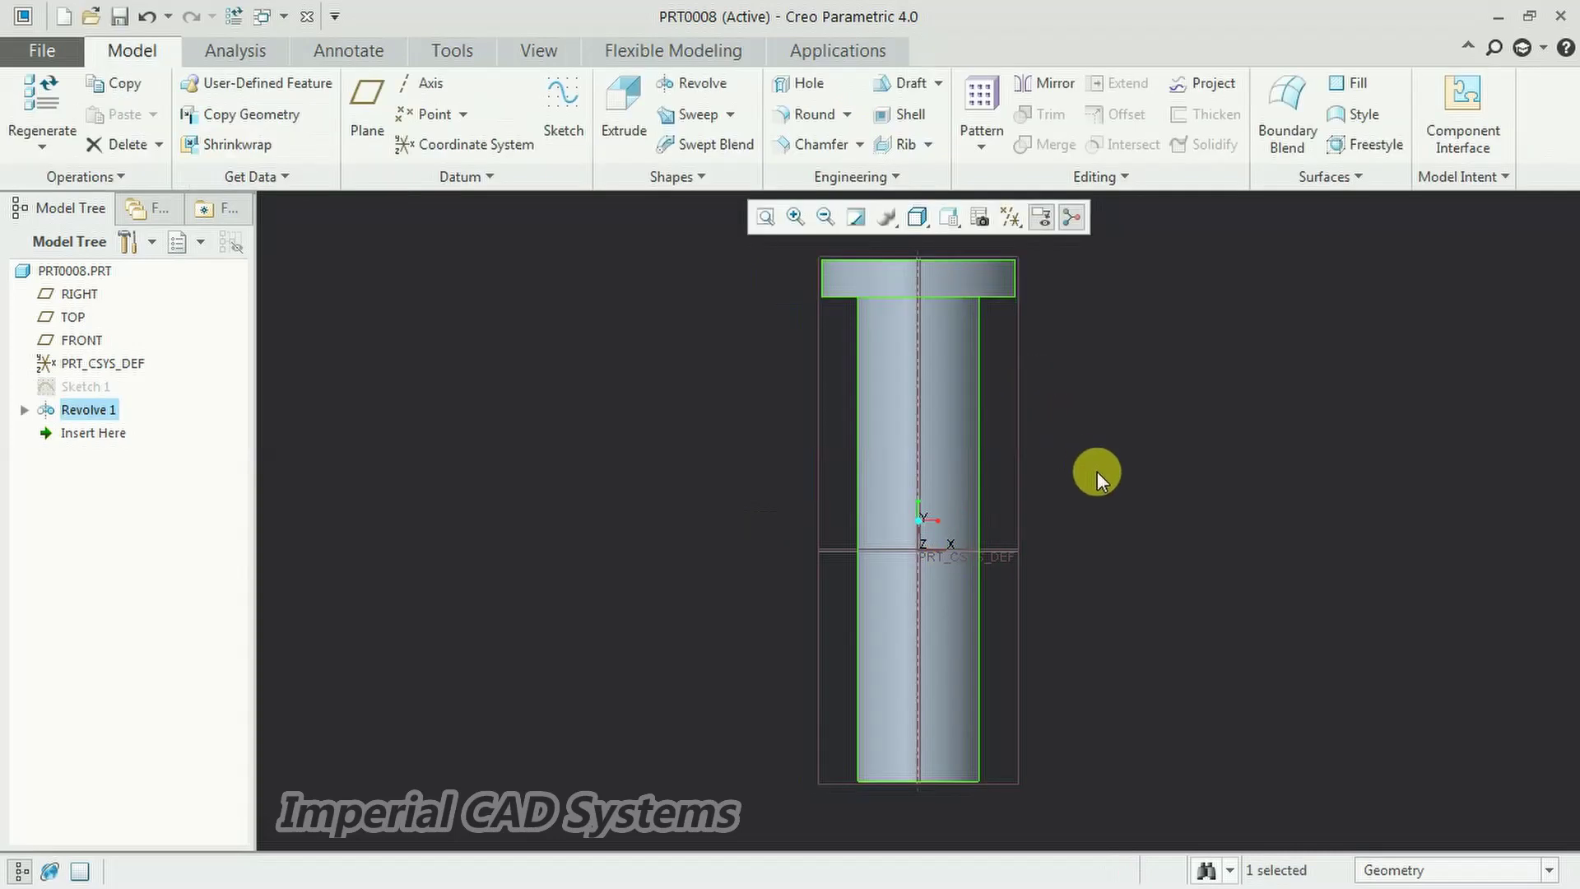
# Orbit the solid bolt to a tilted view and reopen Sketch 1's definition.
pyautogui.moveTo(1157, 631); pyautogui.dragTo(1173, 583, button='middle')
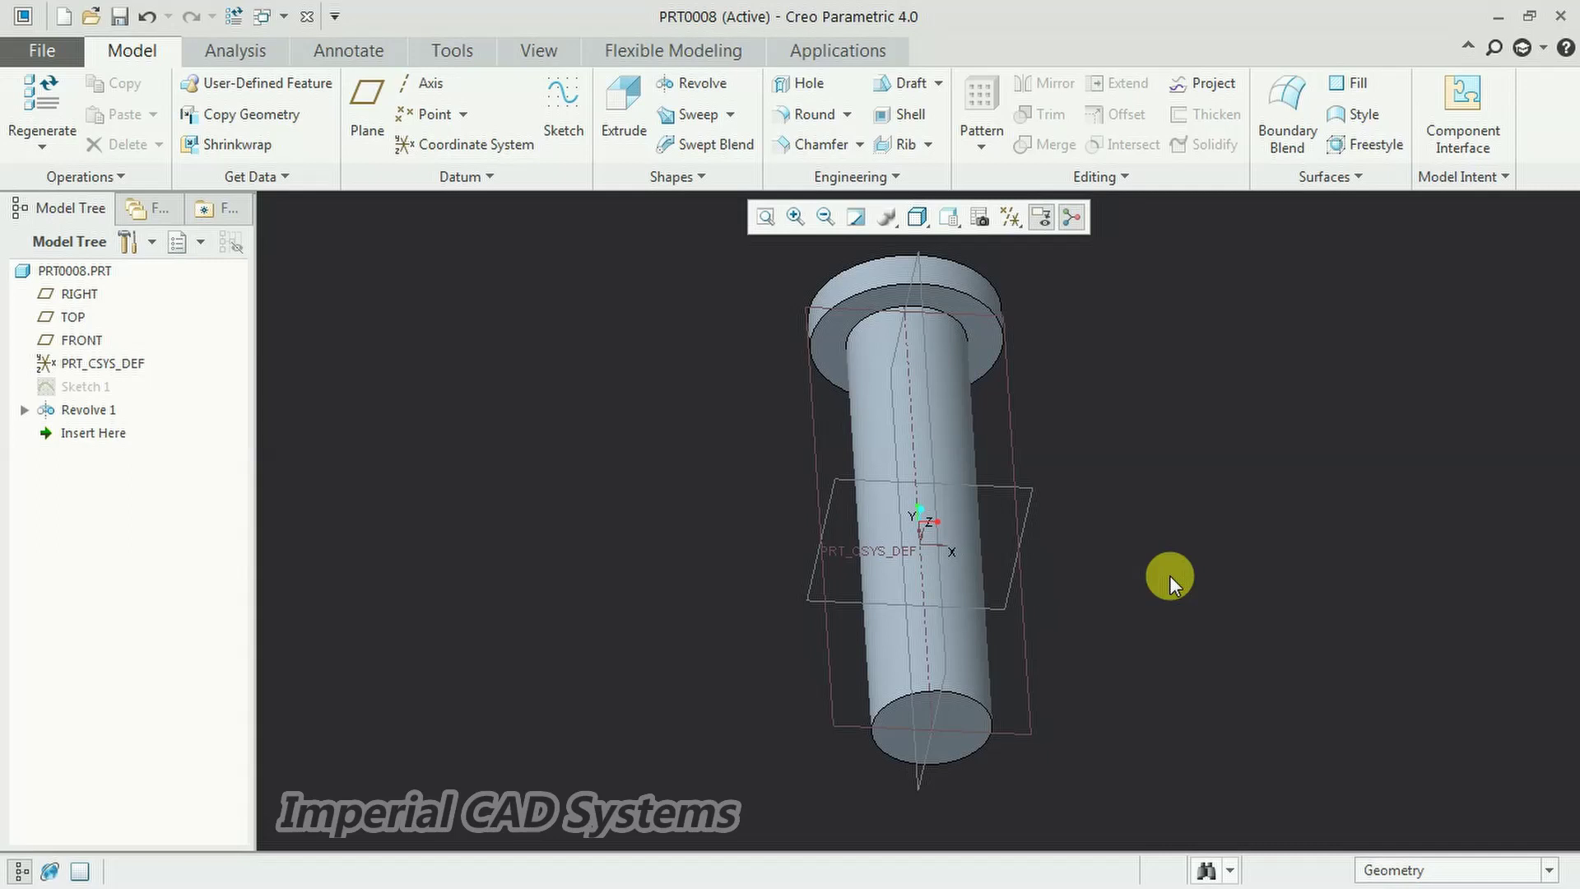
pyautogui.moveTo(1119, 532); pyautogui.dragTo(1160, 561, button='middle')
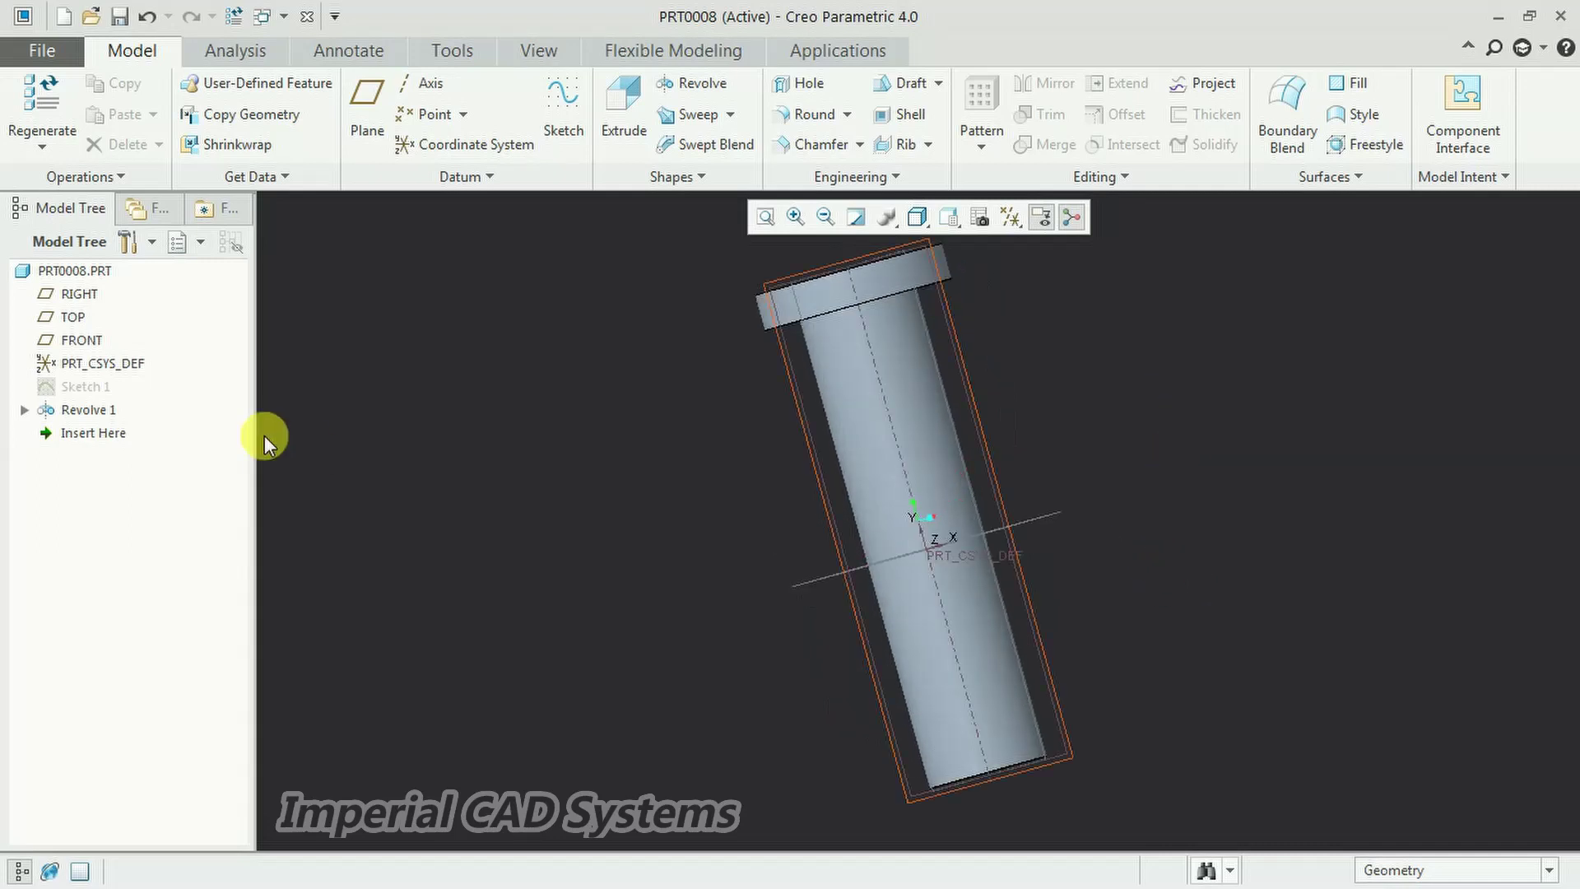
pyautogui.click(95, 387)
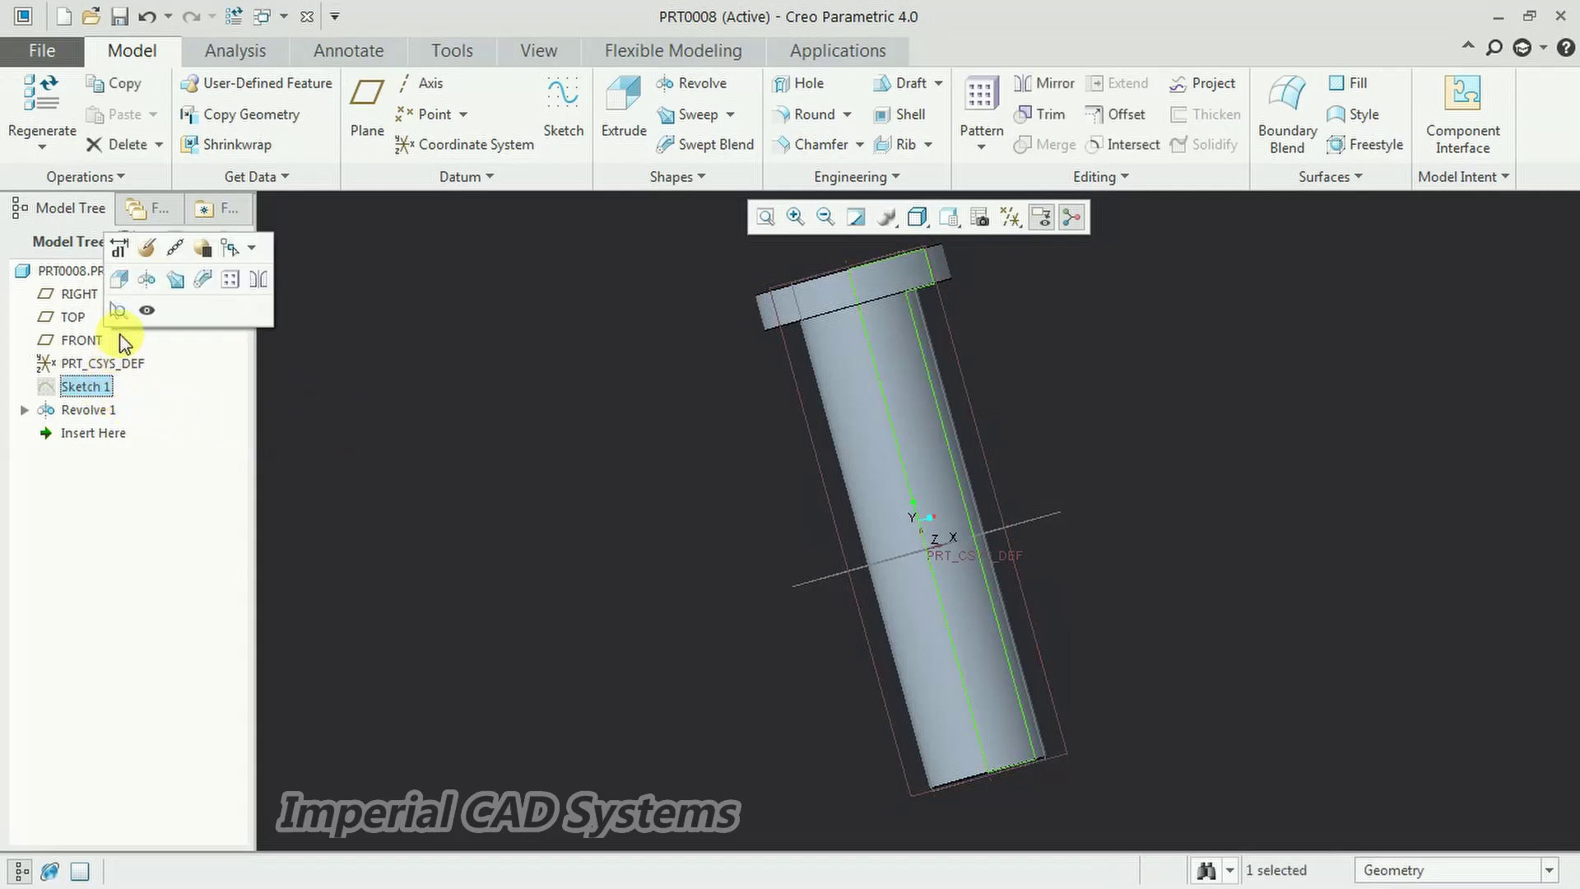
pyautogui.click(149, 251)
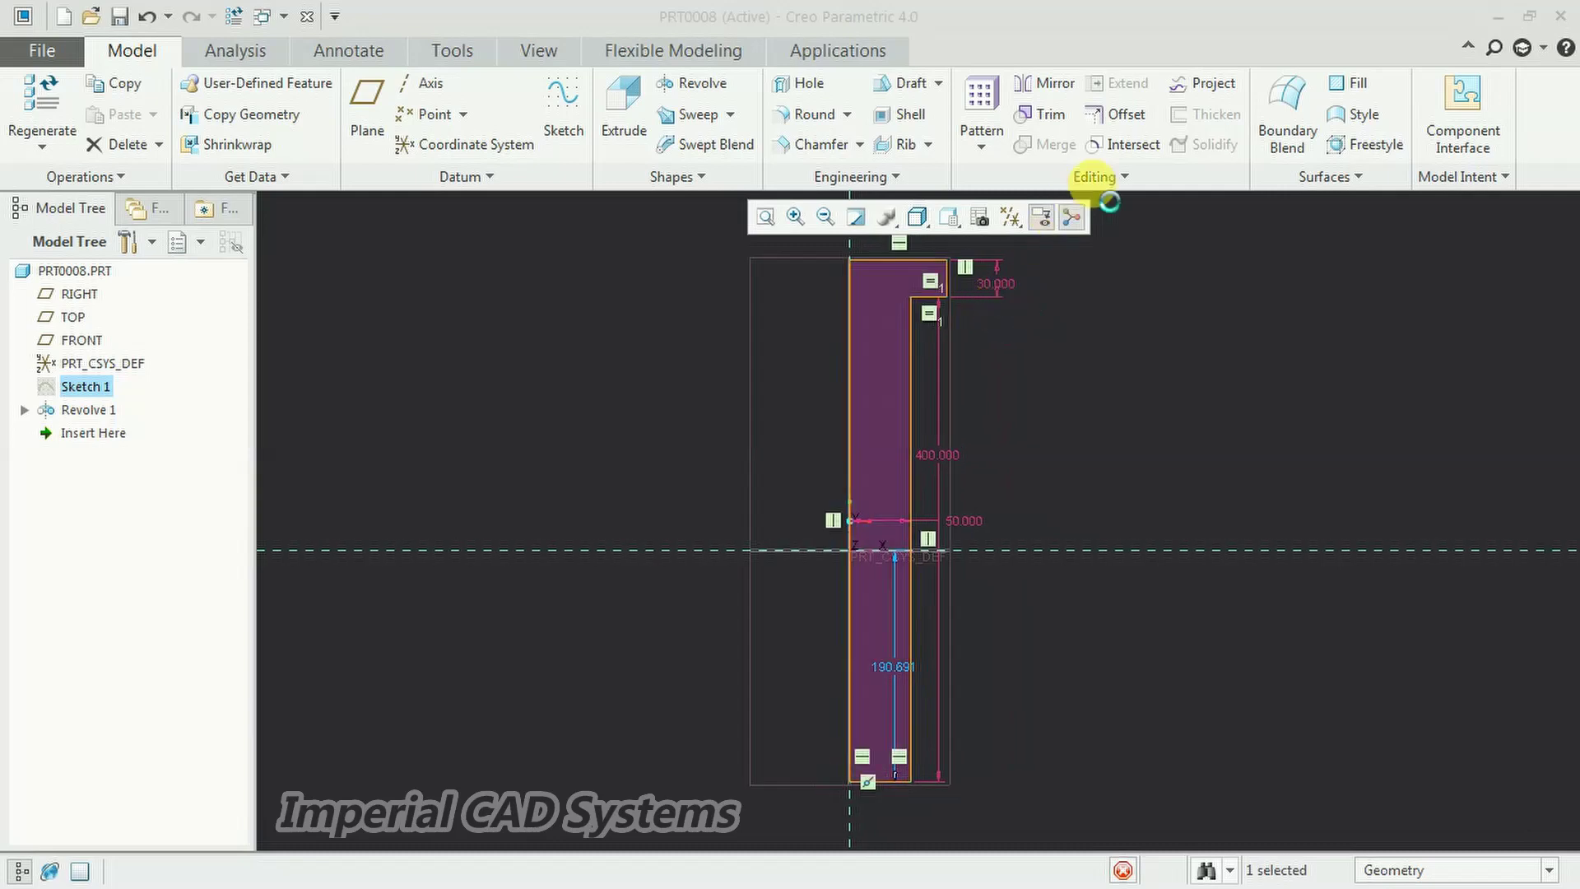
# Dimension the head width to 60, deleting the conflicting 50.000 dimension.
pyautogui.click(1261, 130)
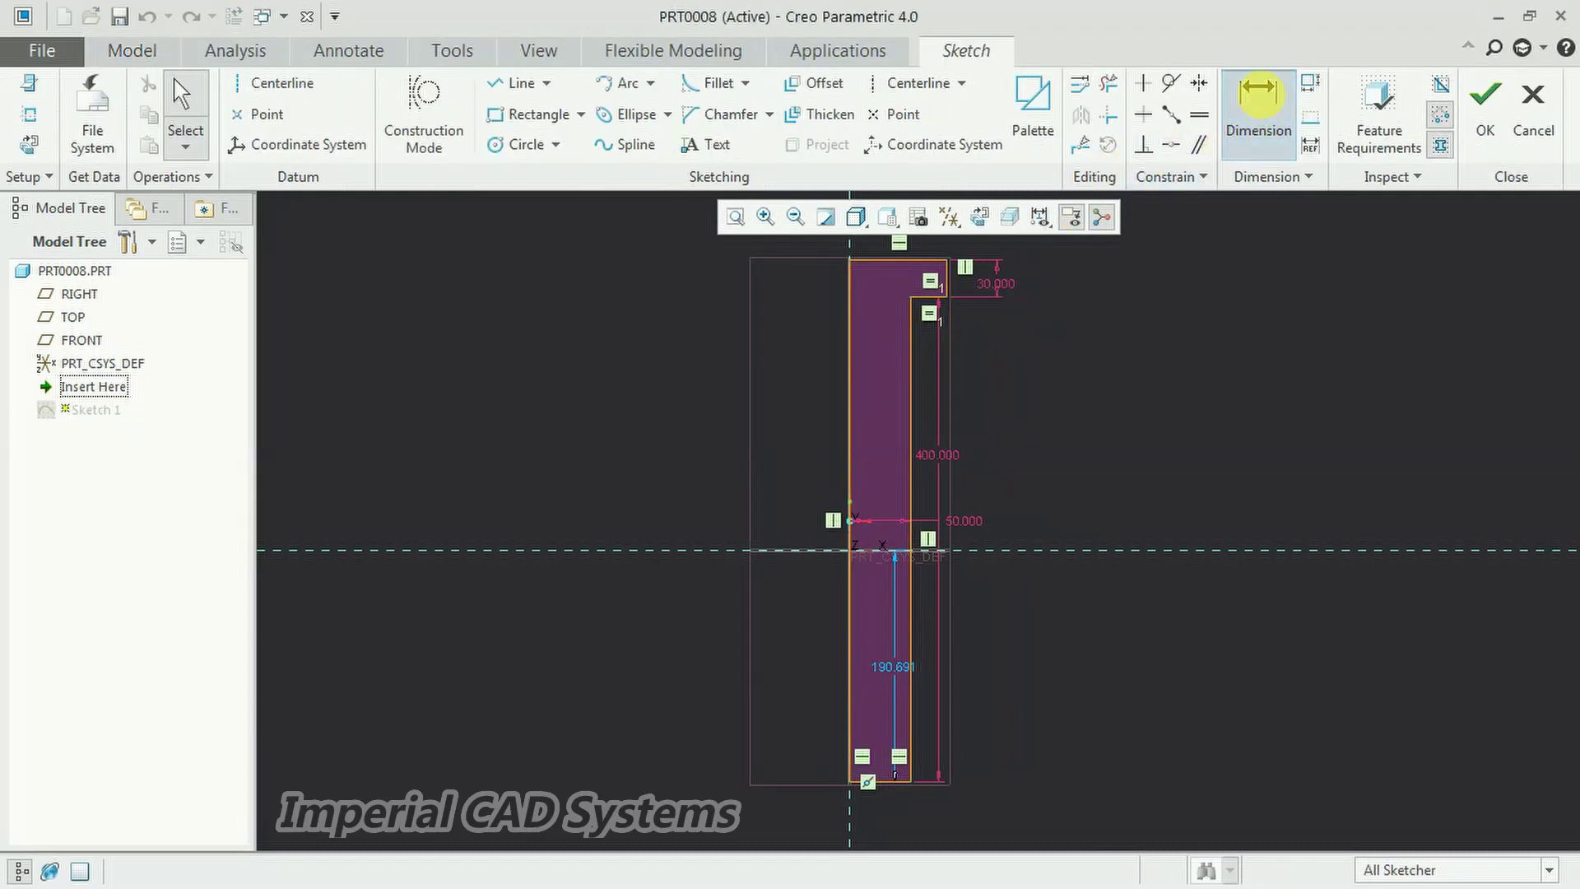
pyautogui.middleClick(923, 253)
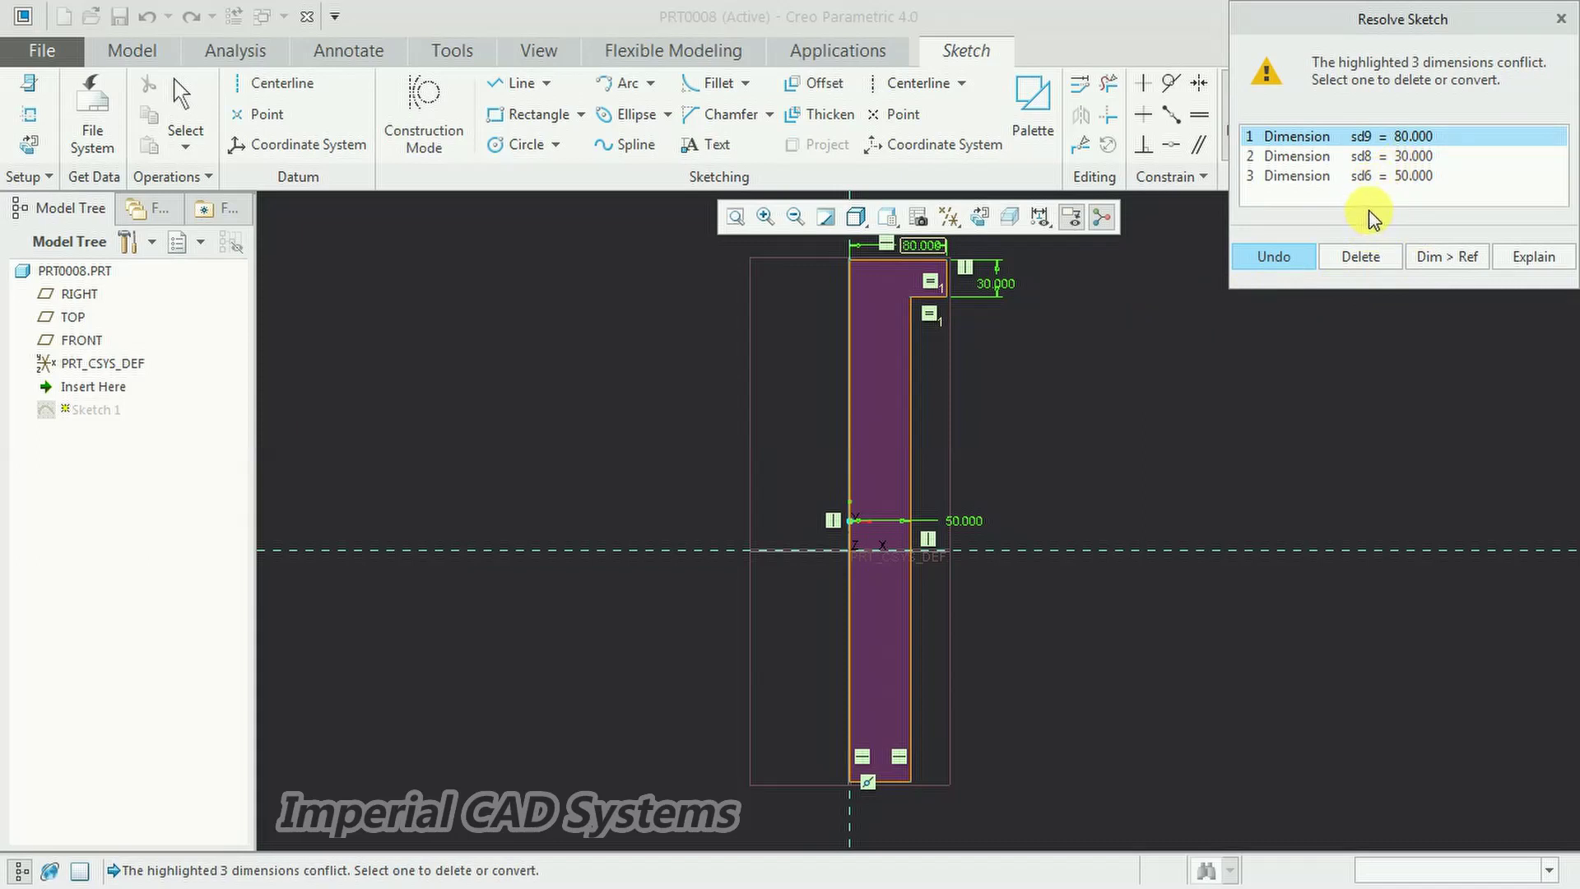
pyautogui.click(1372, 177)
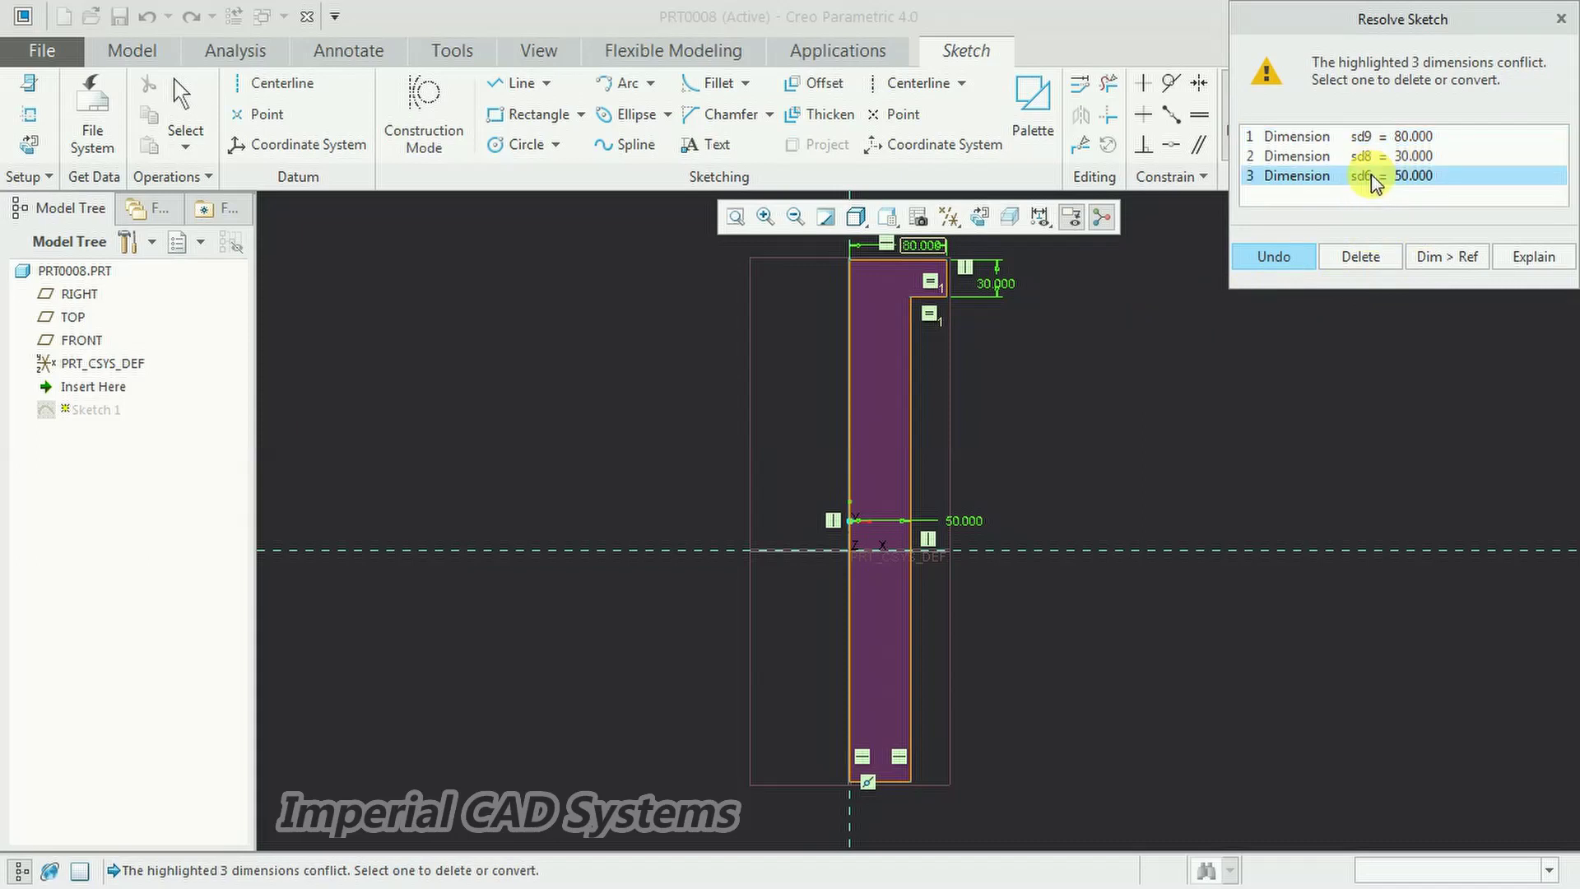
pyautogui.click(1359, 256)
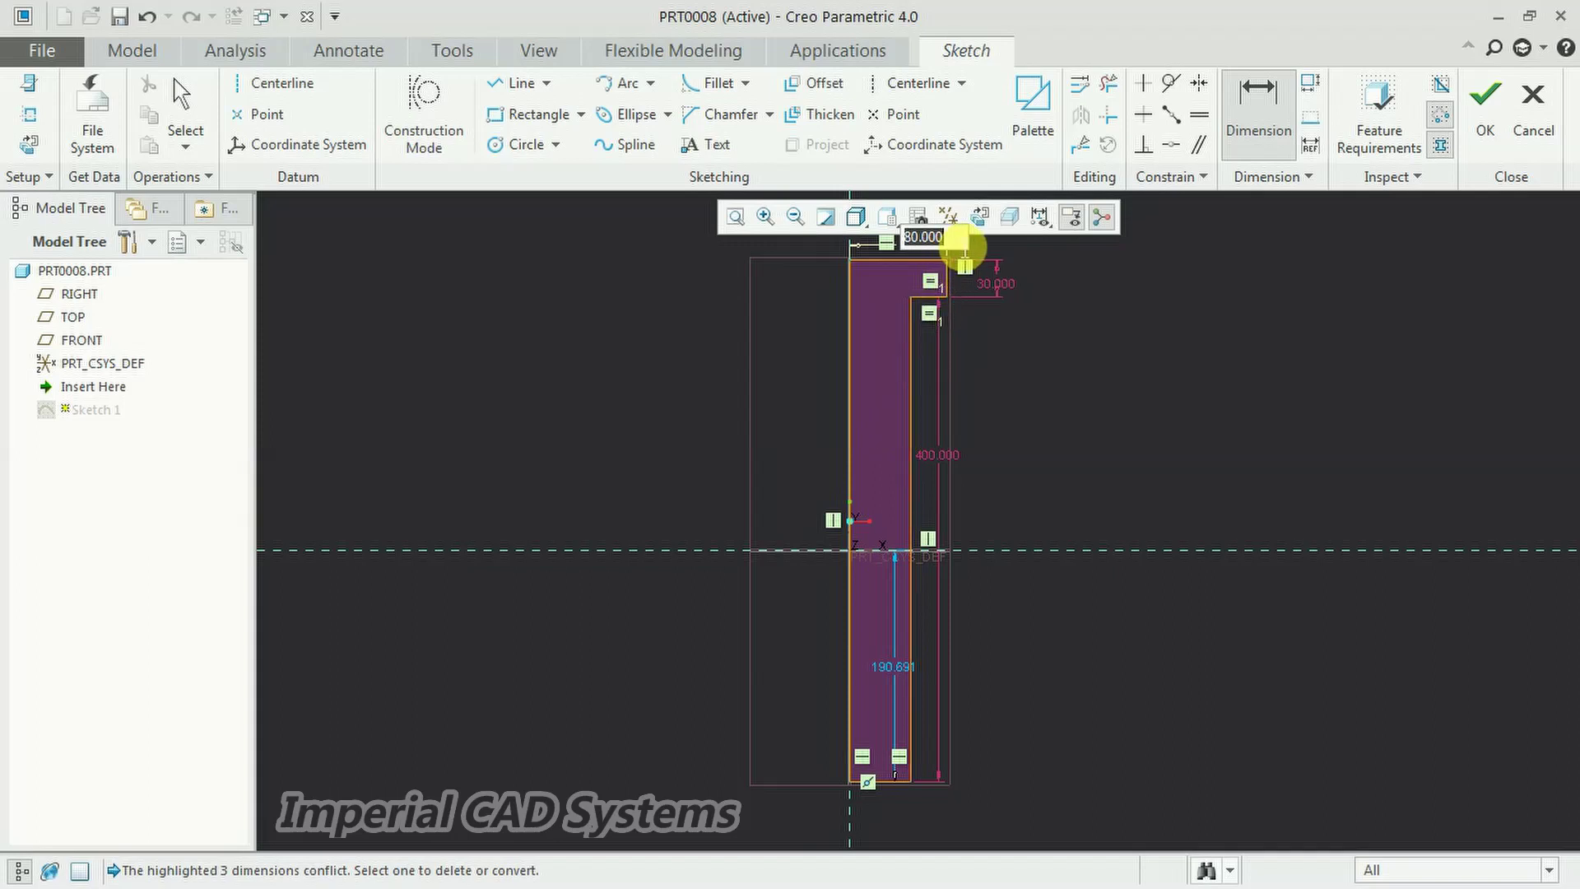
pyautogui.write('60')
pyautogui.press('Return')
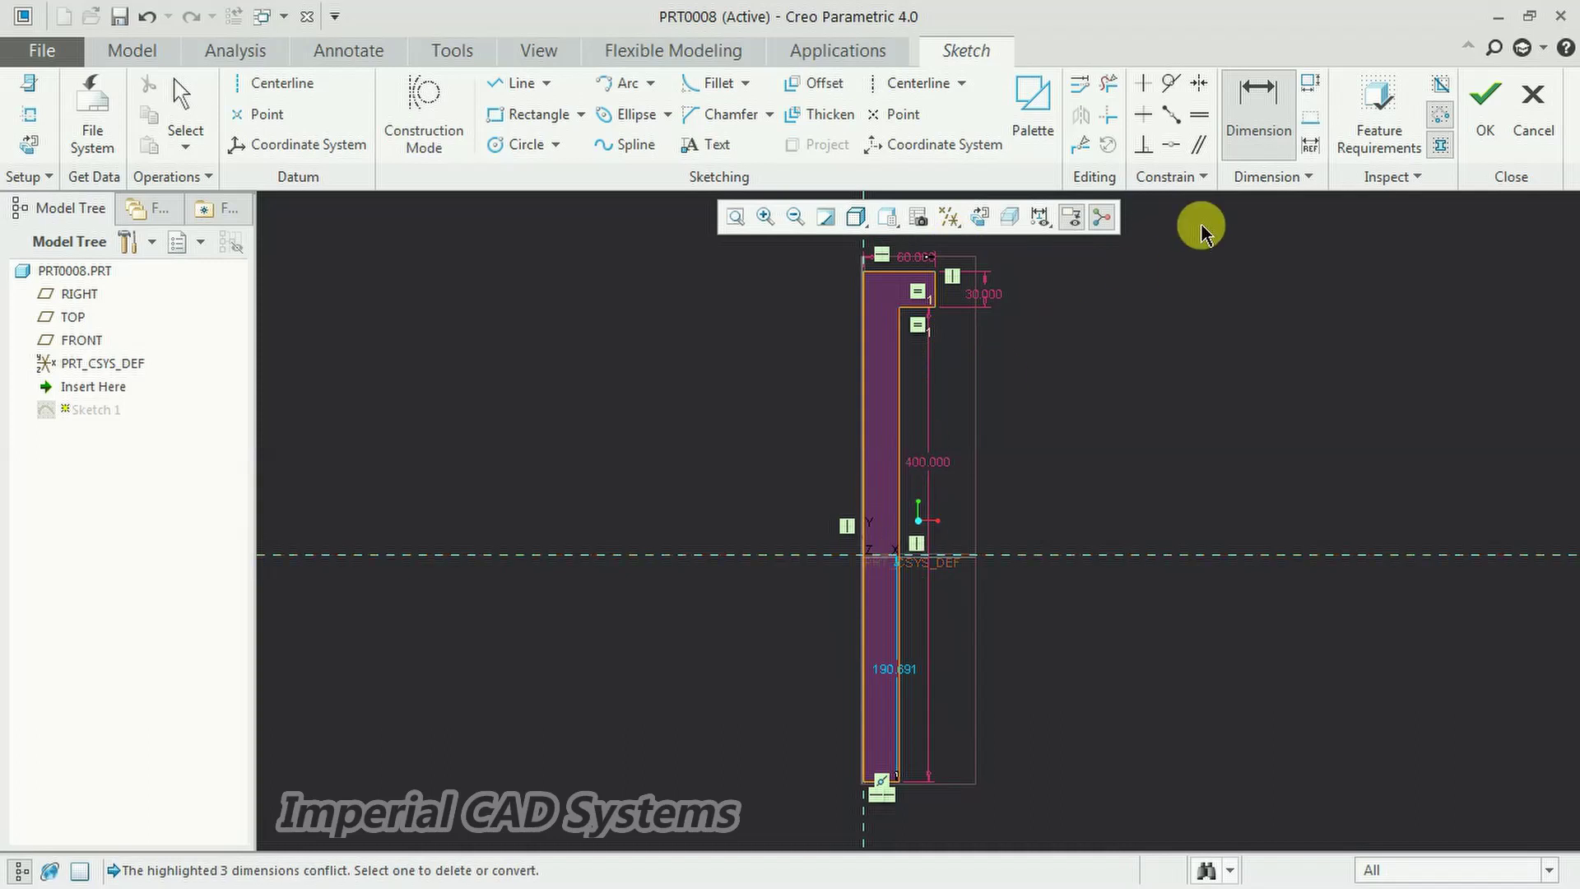
# Dimension the shank width to 50, removing the Equal lengths constraint, and regenerate the solid.
pyautogui.click(863, 431)
pyautogui.click(899, 421)
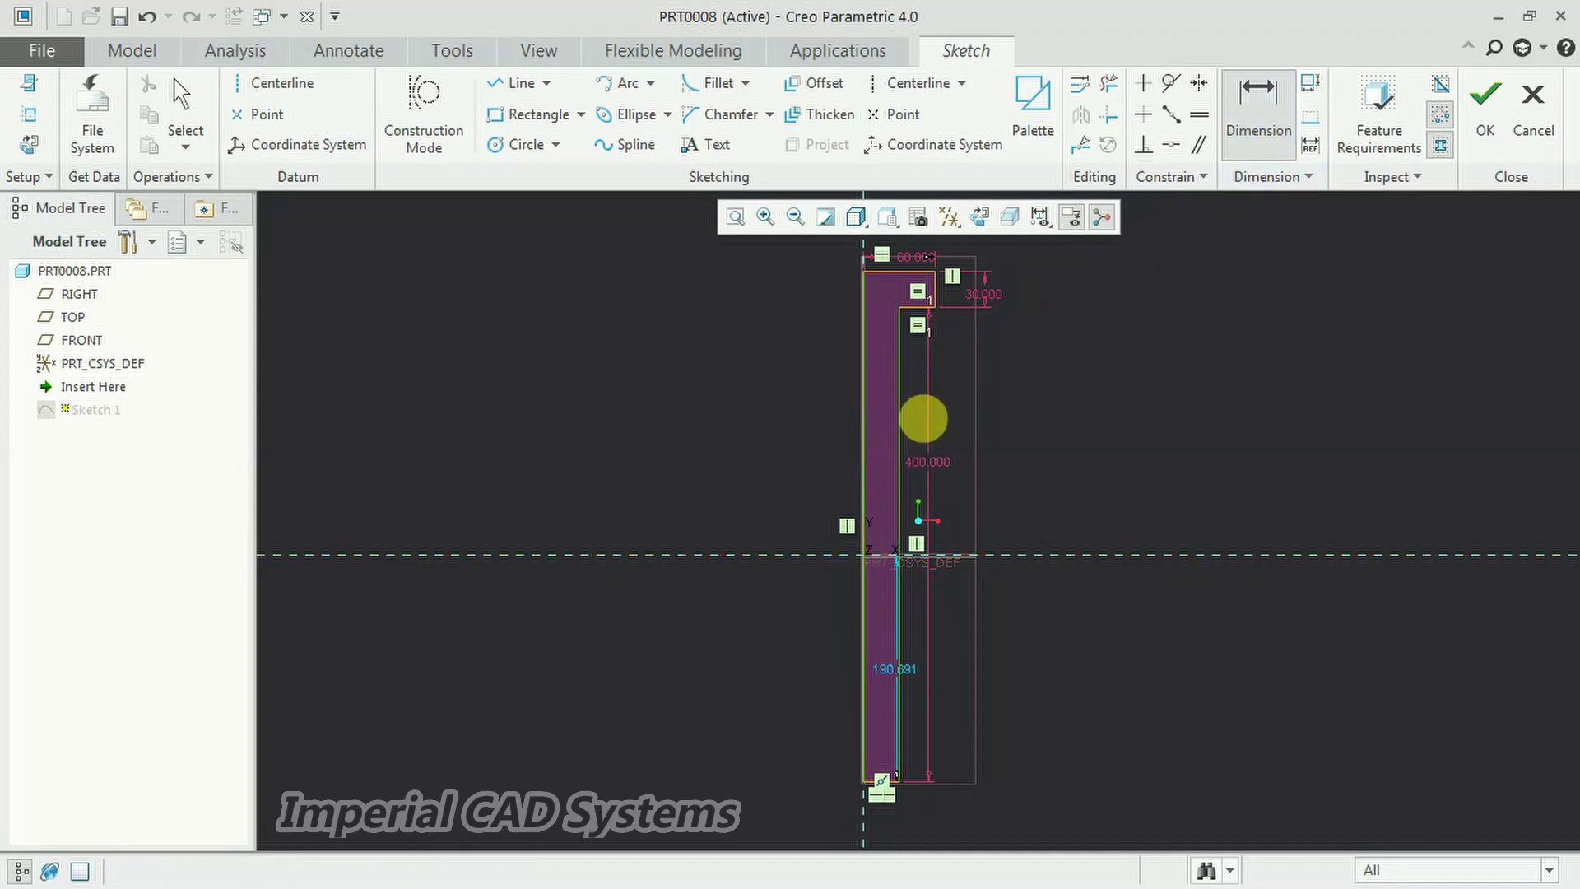
pyautogui.middleClick(950, 412)
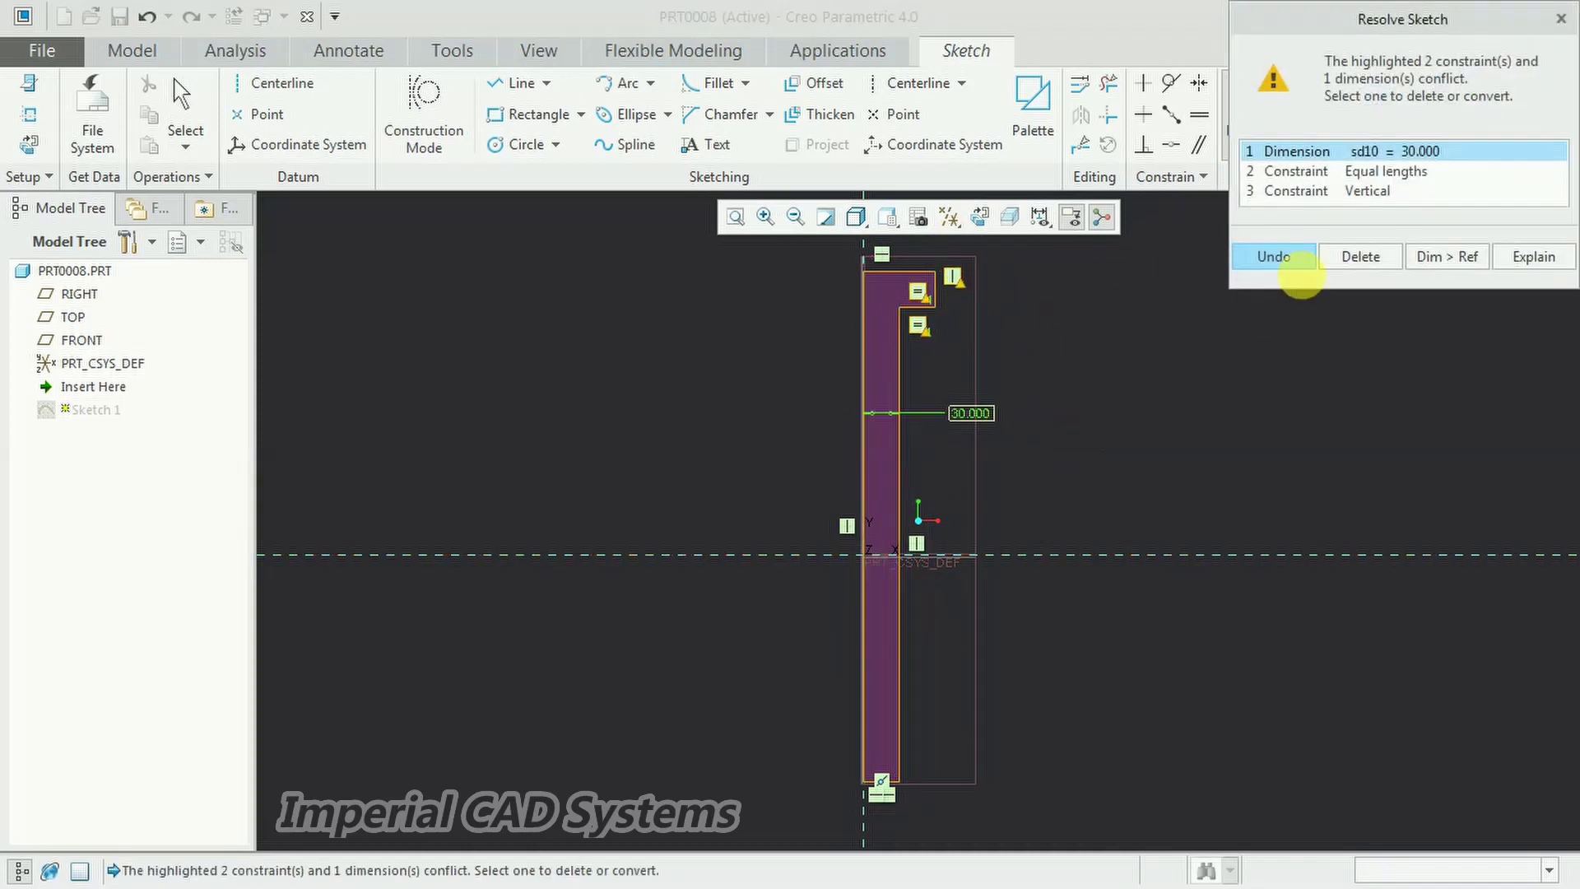
pyautogui.click(1366, 171)
pyautogui.click(1358, 256)
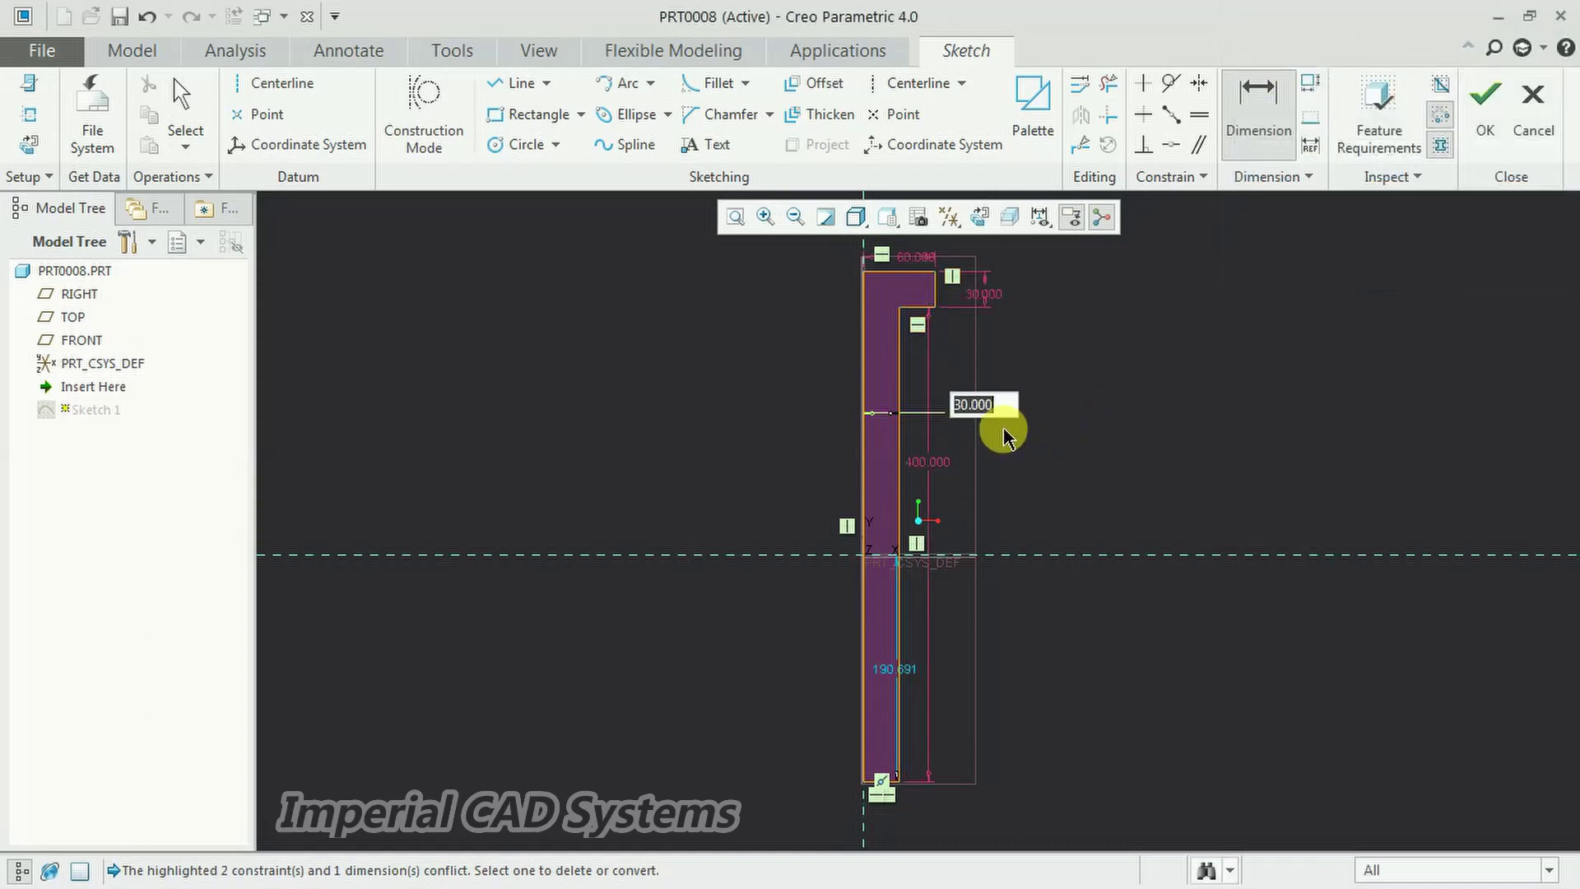
pyautogui.write('50')
pyautogui.press('Return')
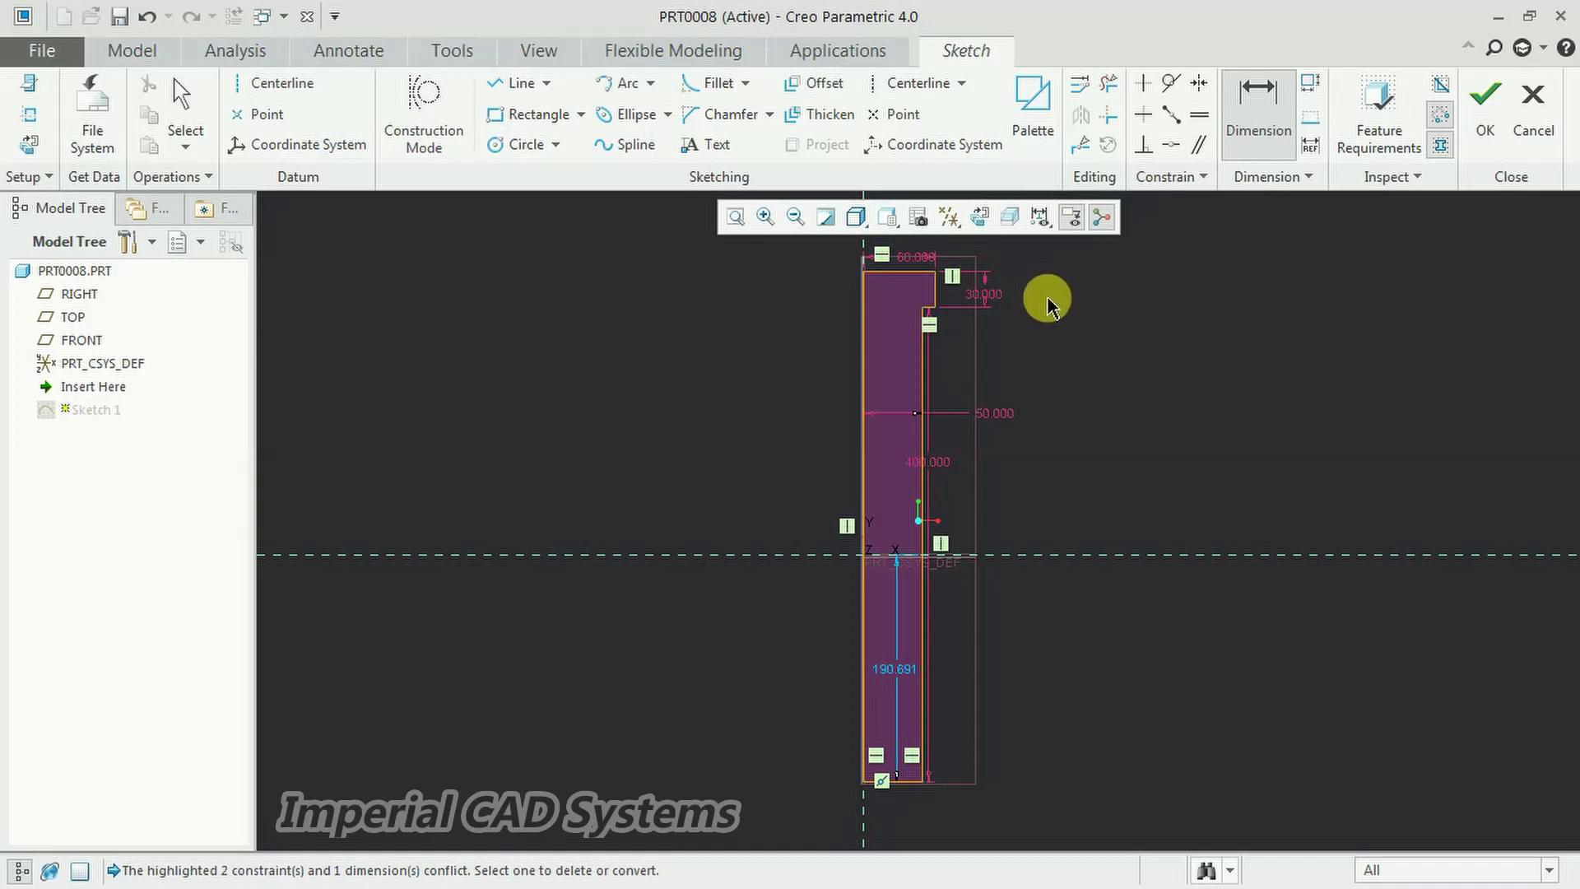
pyautogui.click(1484, 106)
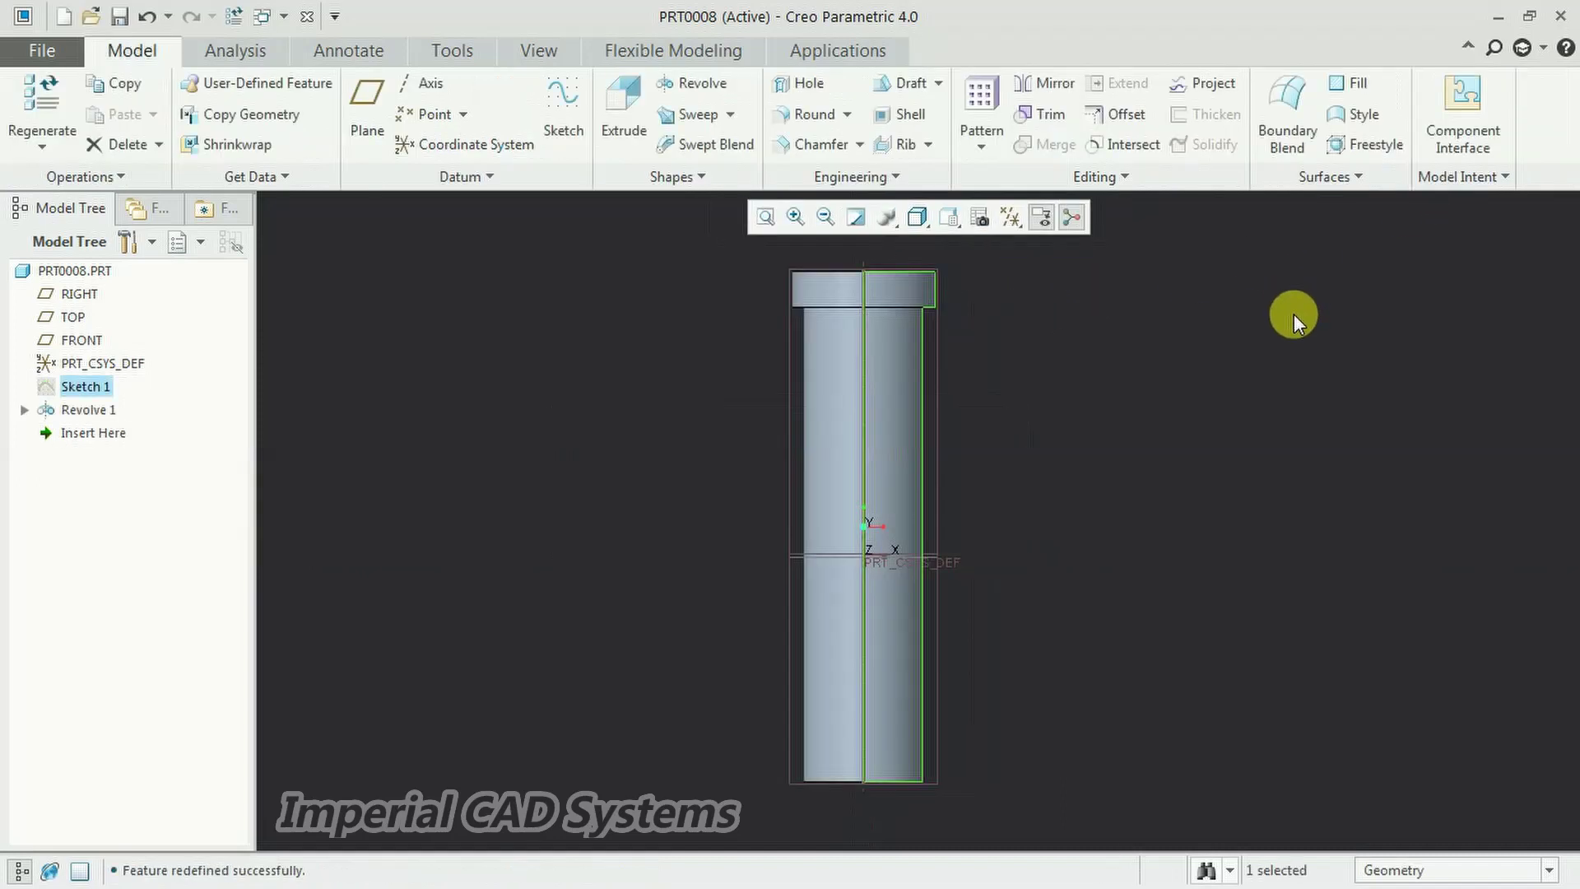
pyautogui.moveTo(1294, 313)
pyautogui.mouseDown(button='middle')
pyautogui.moveTo(1174, 455)
pyautogui.moveTo(1196, 378)
pyautogui.moveTo(1223, 409)
pyautogui.moveTo(1162, 432)
pyautogui.moveTo(1152, 532)
pyautogui.moveTo(1121, 586)
pyautogui.moveTo(1148, 543)
pyautogui.moveTo(1135, 554)
pyautogui.moveTo(1104, 485)
pyautogui.mouseUp(button='middle')
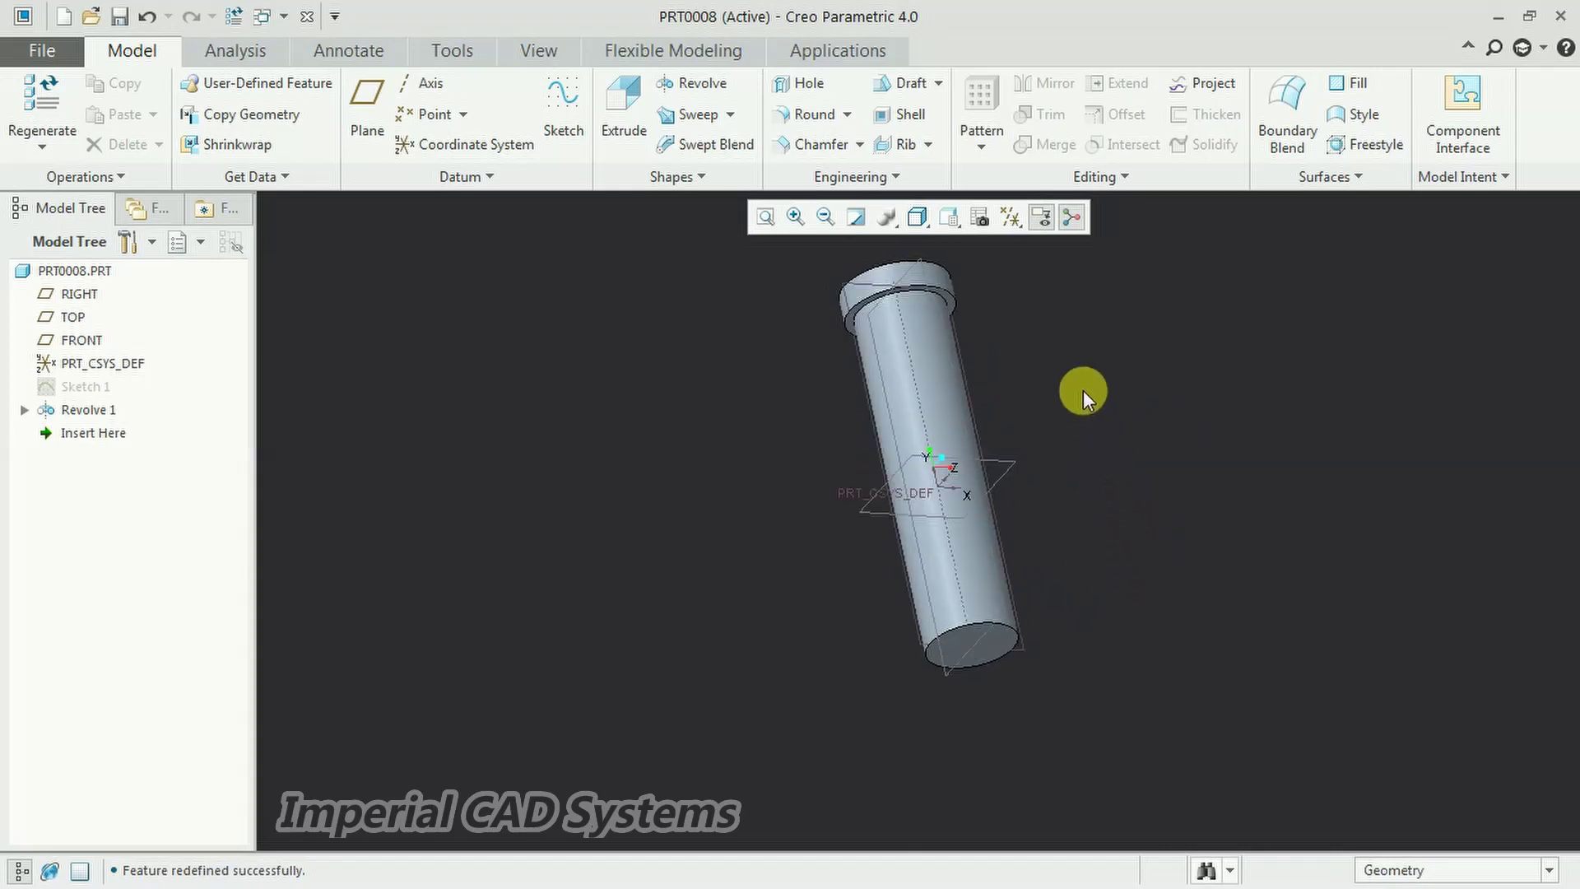
# Orbit the bolt upright and reopen Sketch 1 for editing.
pyautogui.moveTo(1083, 390); pyautogui.dragTo(1168, 461, button='middle')
pyautogui.scroll(-2, 1083, 509)
pyautogui.moveTo(1083, 509); pyautogui.dragTo(1073, 448, button='middle')
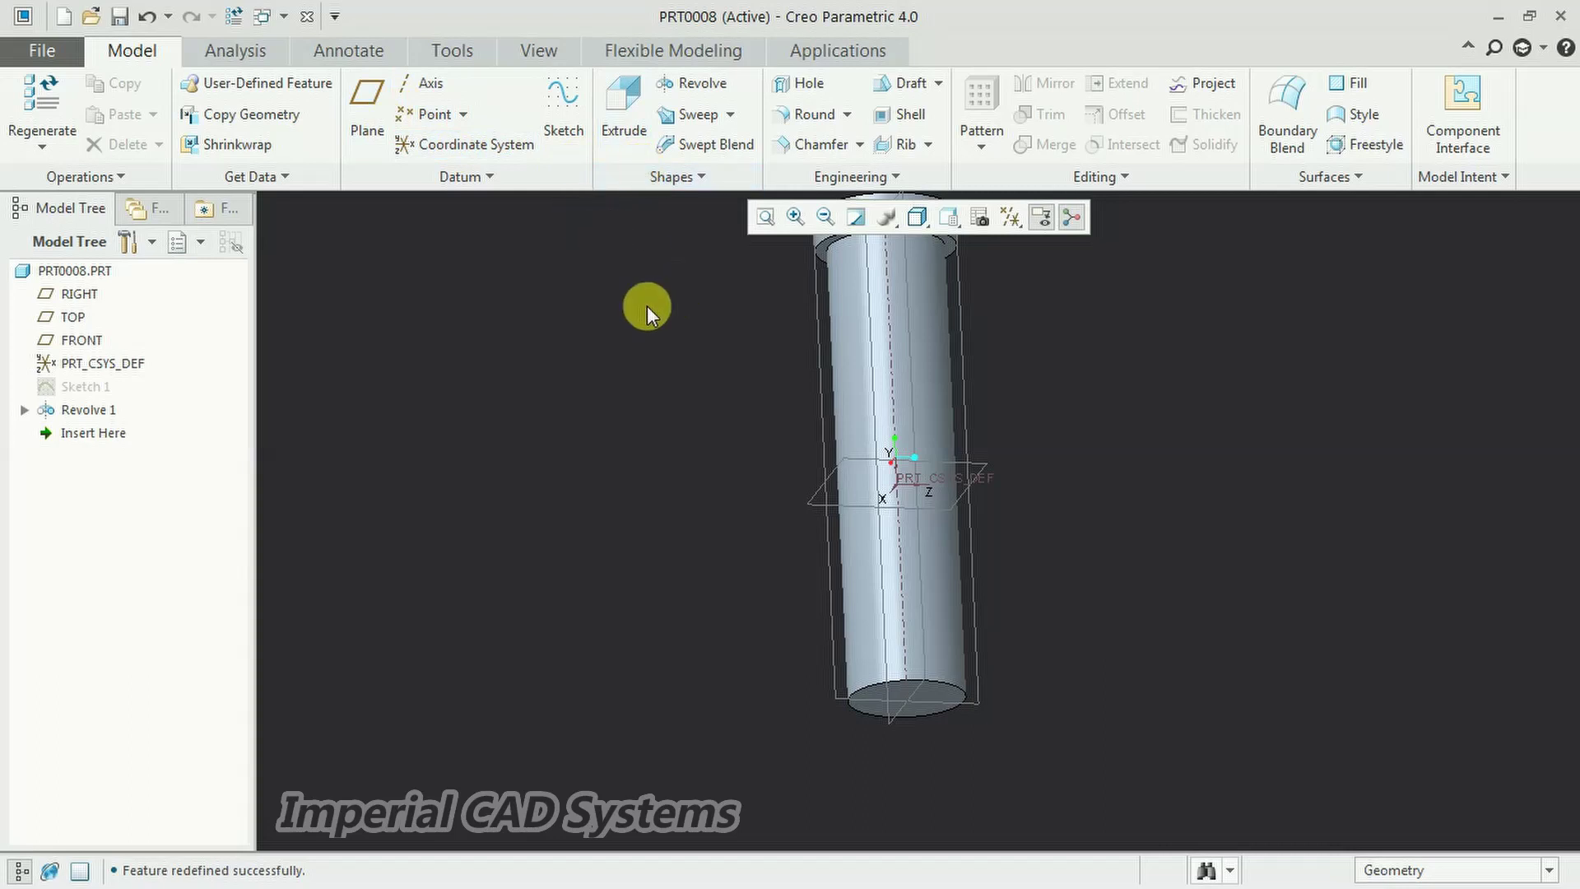
pyautogui.click(72, 385)
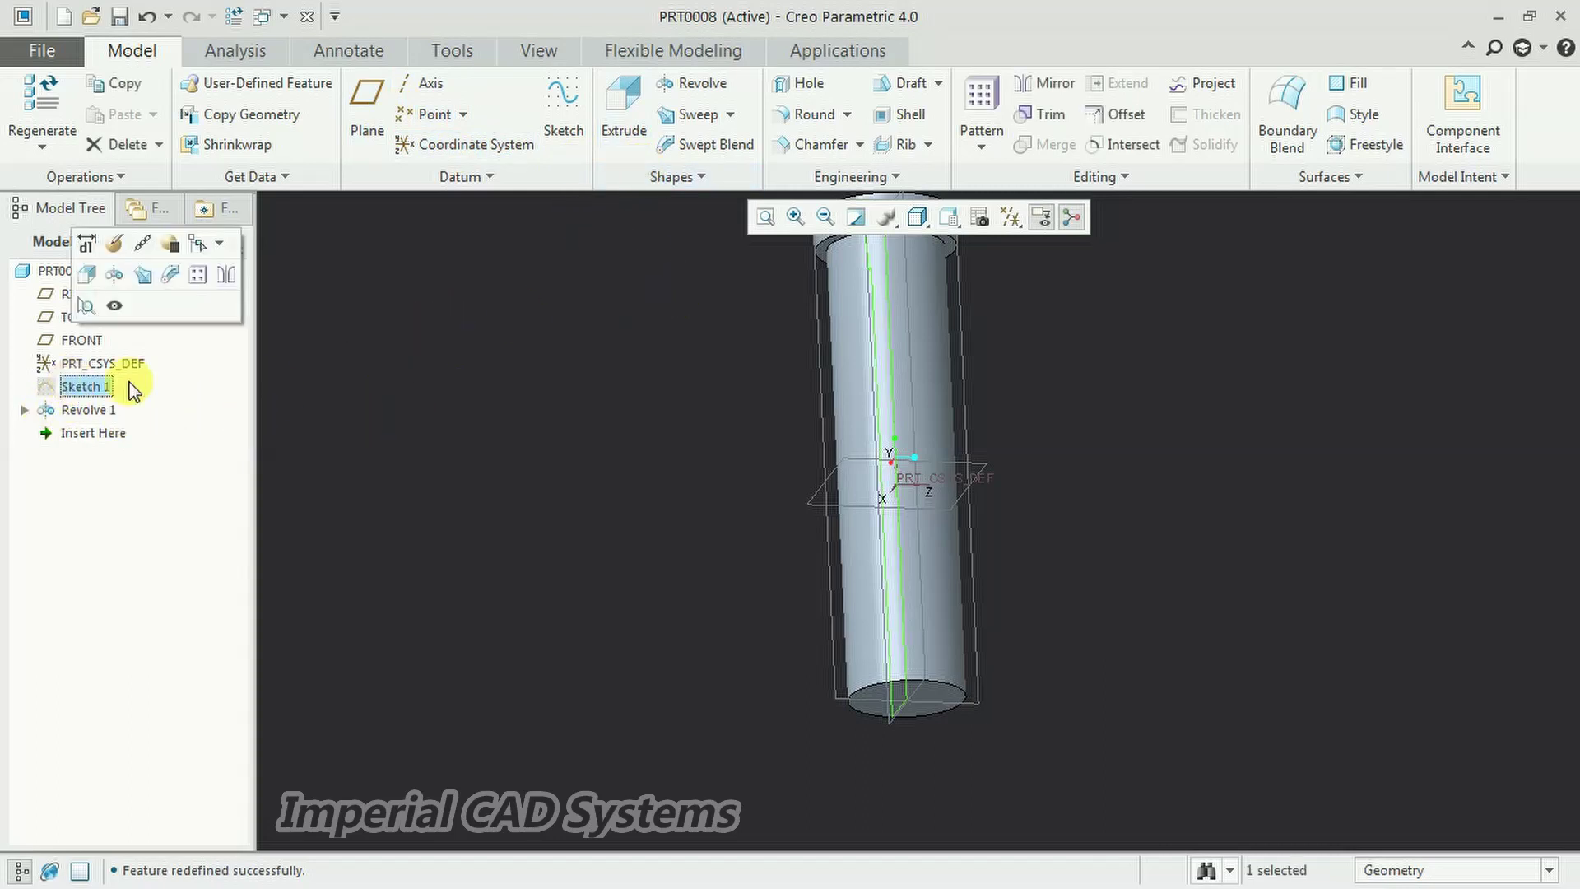
pyautogui.click(116, 247)
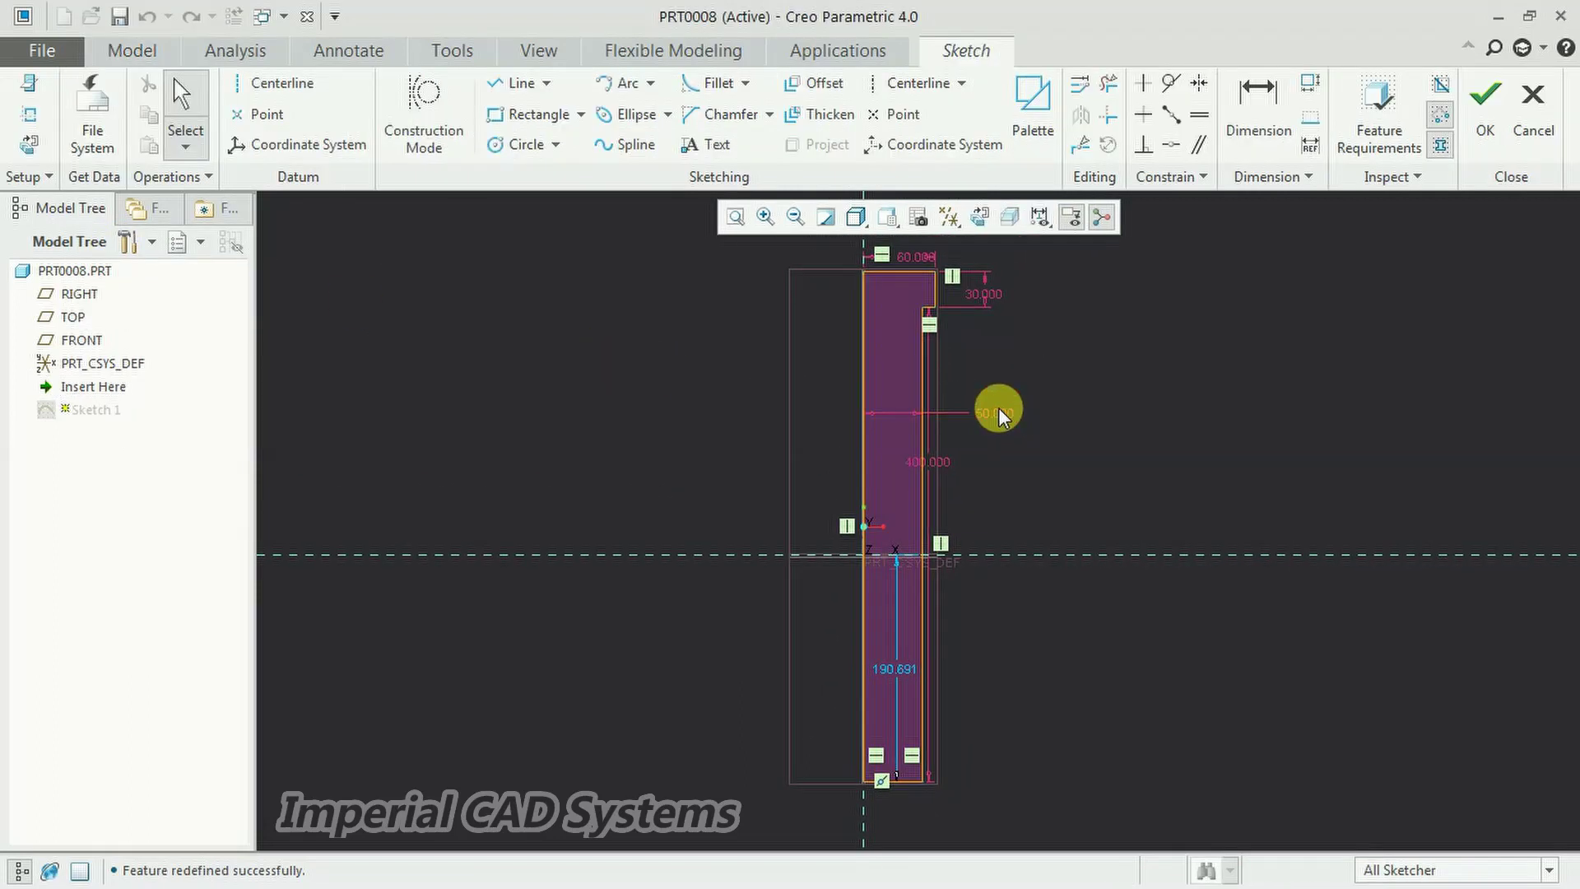
# Change the shank width dimension to 40 and regenerate Revolve 1.
pyautogui.doubleClick(1001, 414)
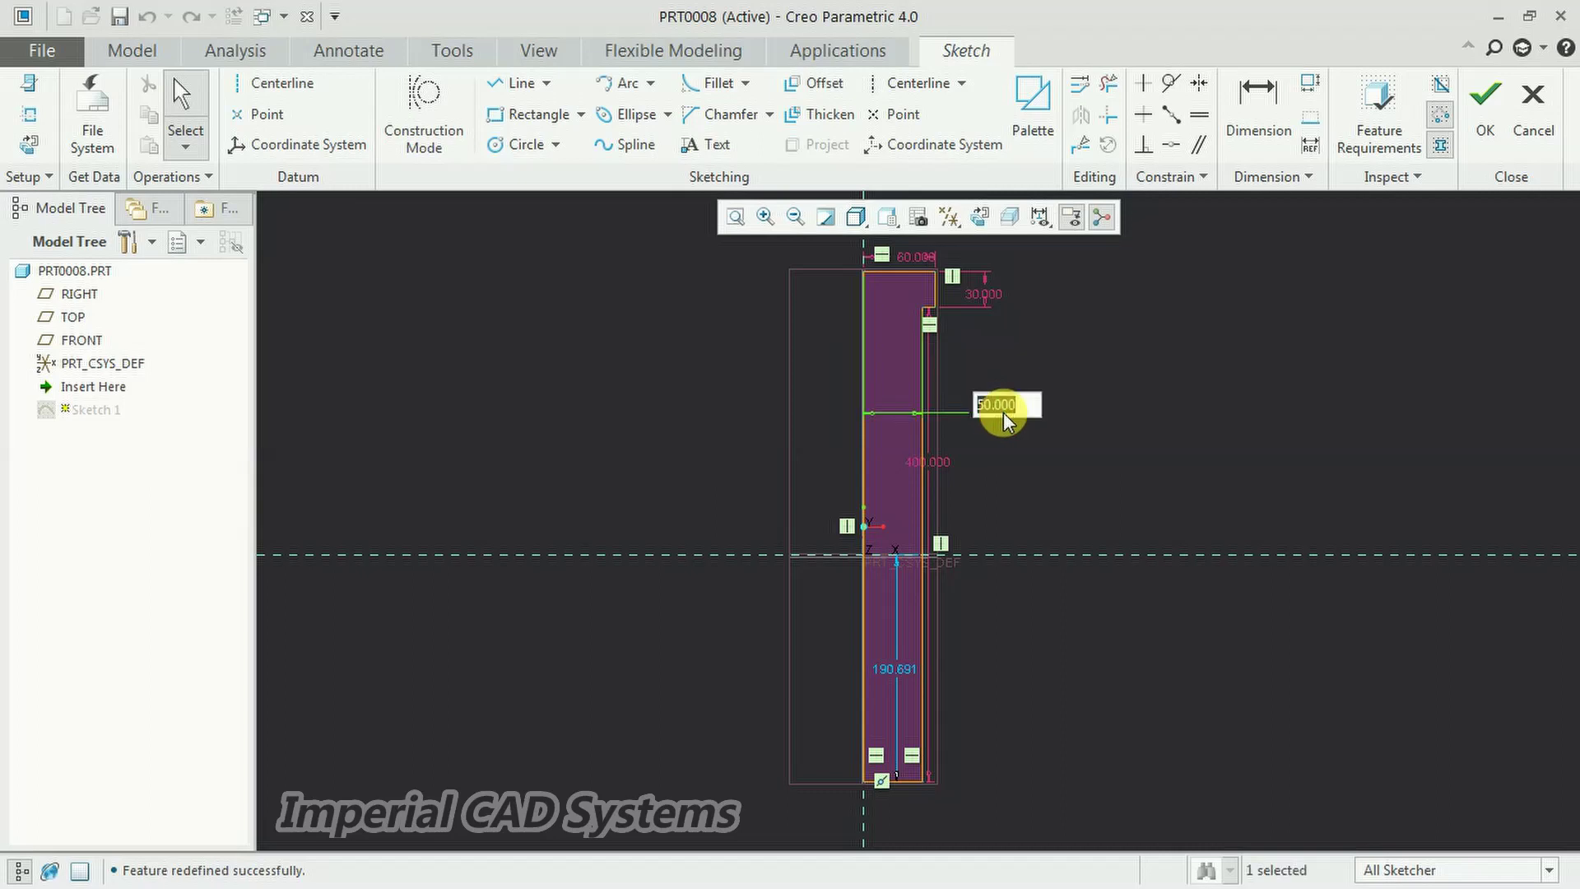
pyautogui.write('40')
pyautogui.press('Return')
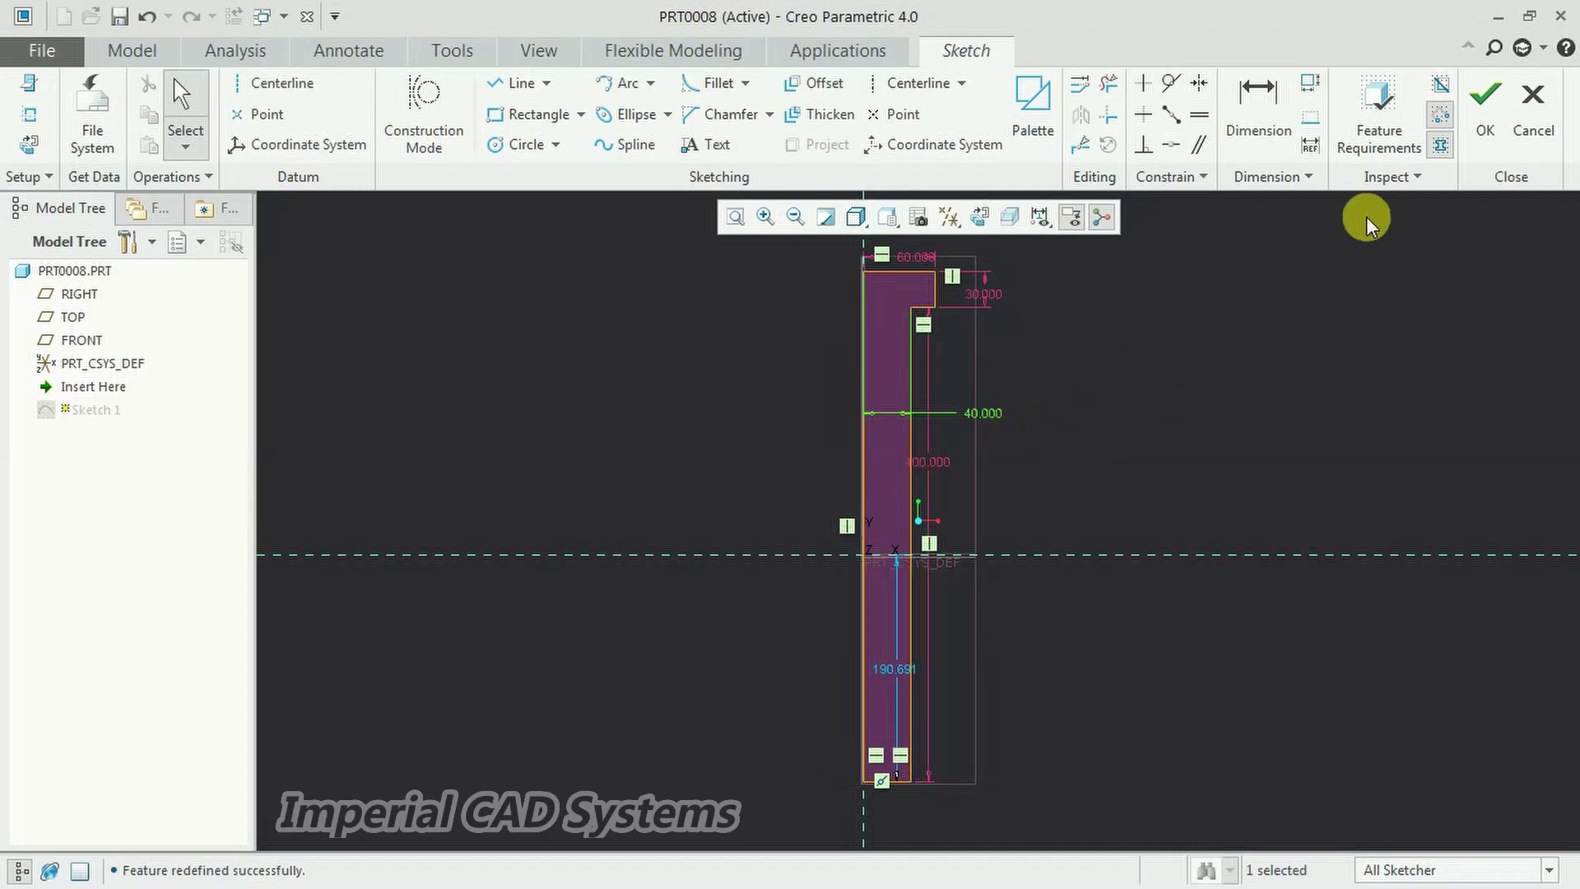
pyautogui.click(1487, 99)
pyautogui.click(1146, 504)
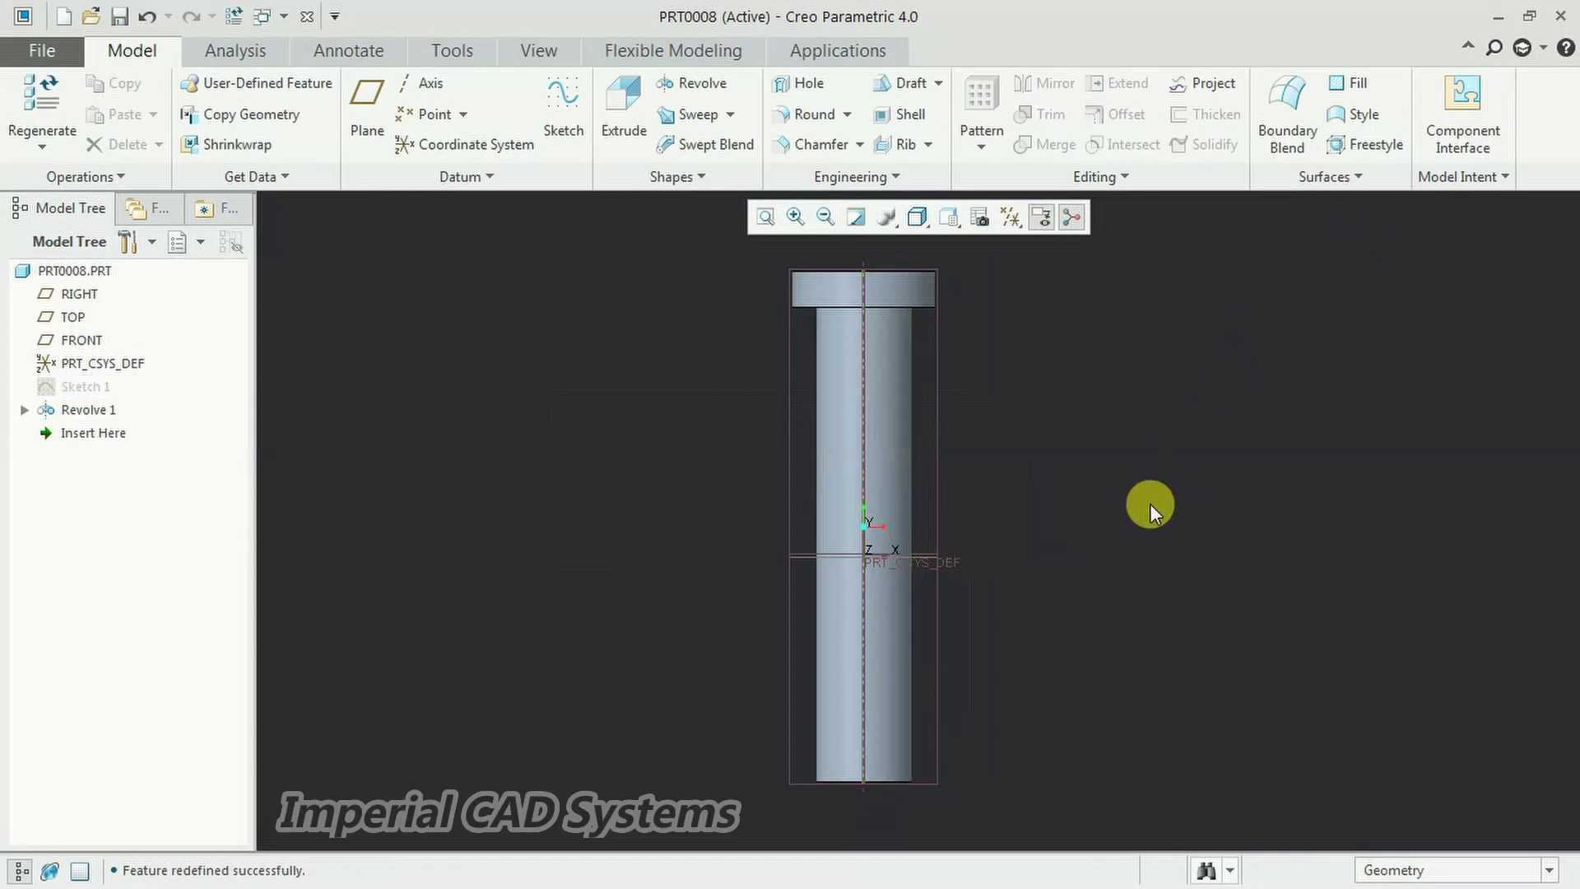
pyautogui.moveTo(1147, 505)
pyautogui.mouseDown(button='middle')
pyautogui.moveTo(1168, 444)
pyautogui.moveTo(1209, 447)
pyautogui.moveTo(1177, 498)
pyautogui.mouseUp(button='middle')
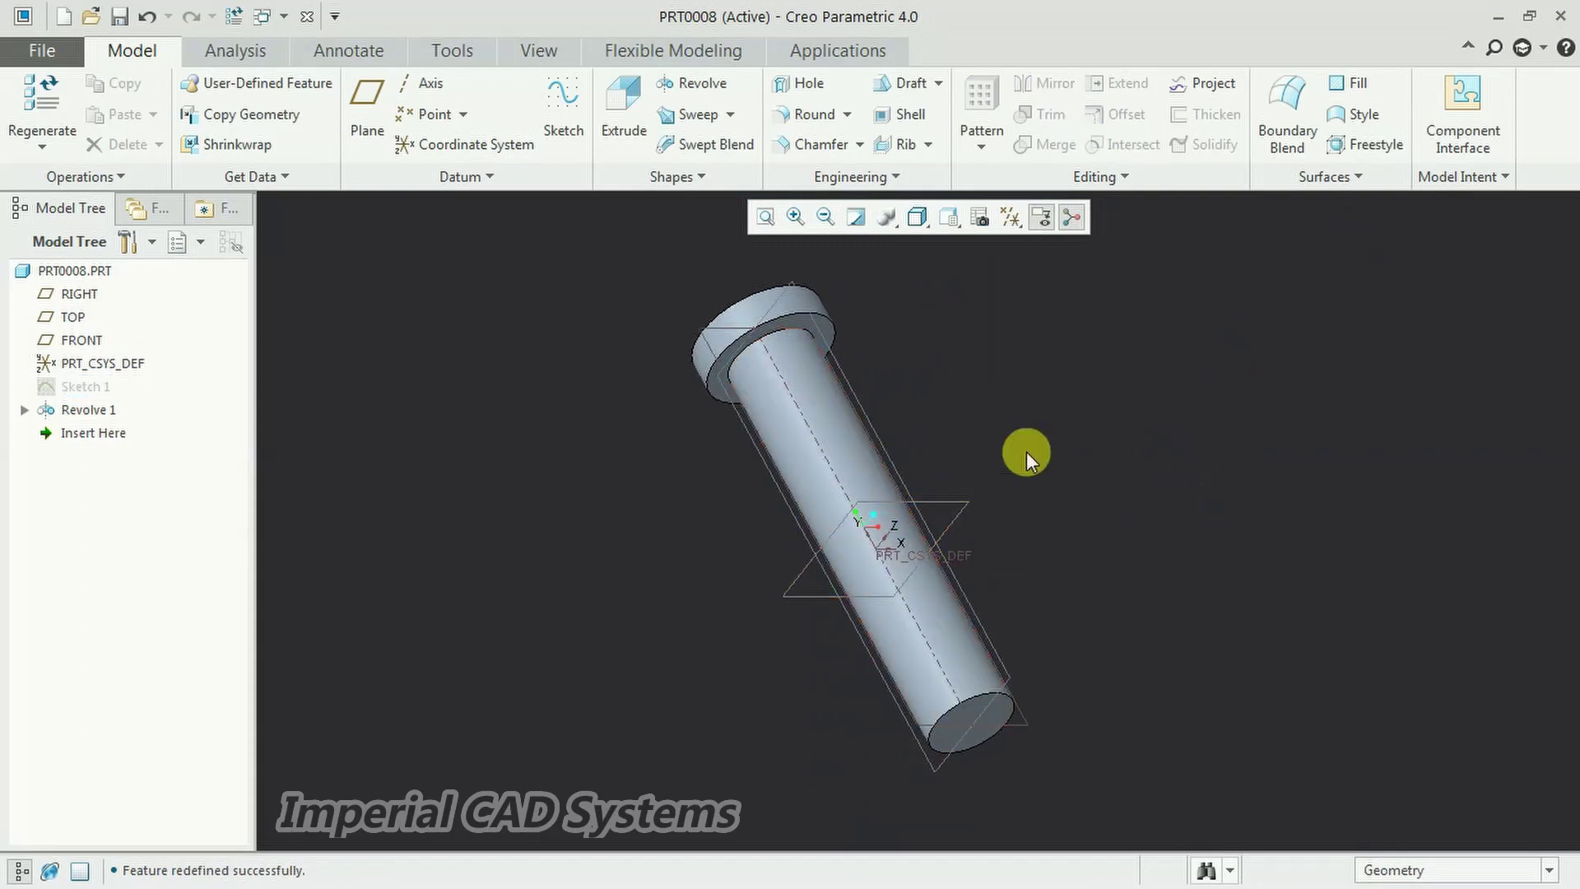
pyautogui.moveTo(1026, 452); pyautogui.dragTo(1006, 390, button='middle')
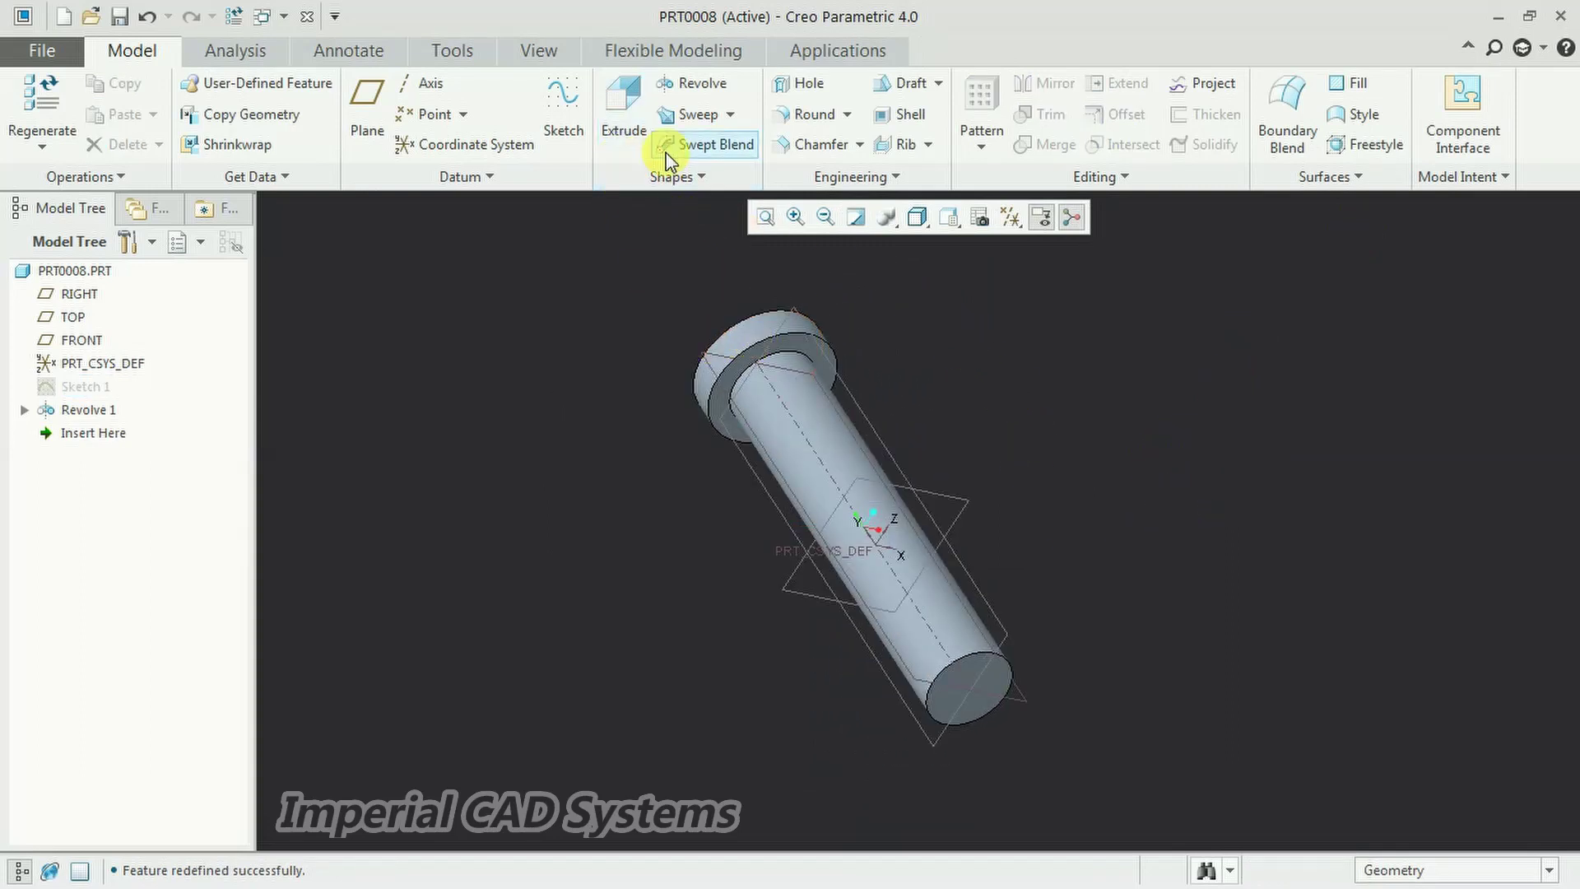
pyautogui.click(730, 115)
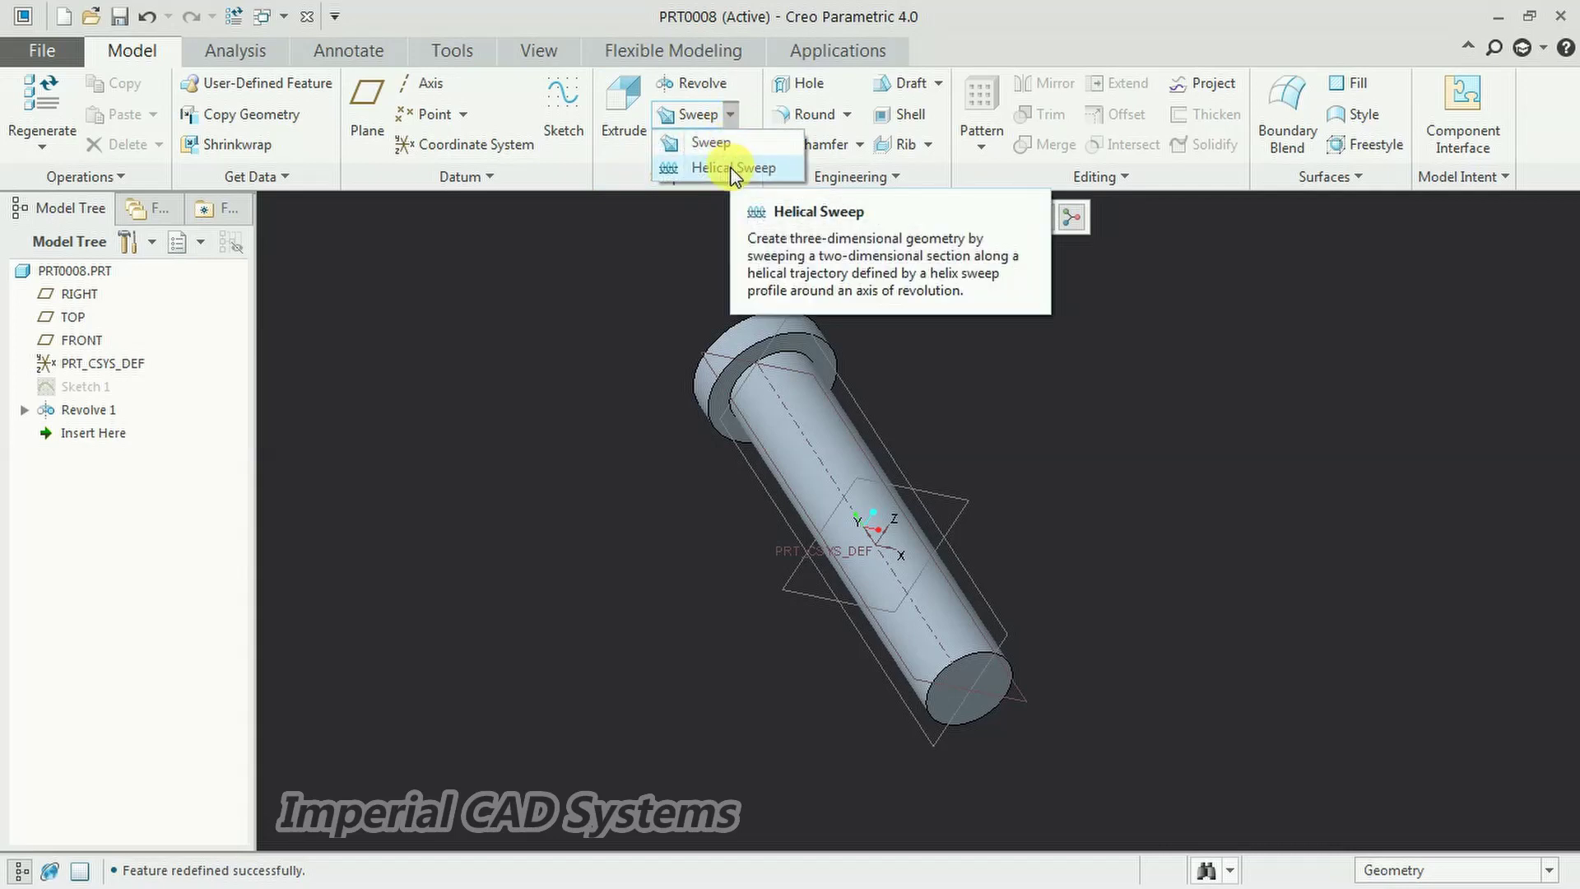
pyautogui.click(732, 169)
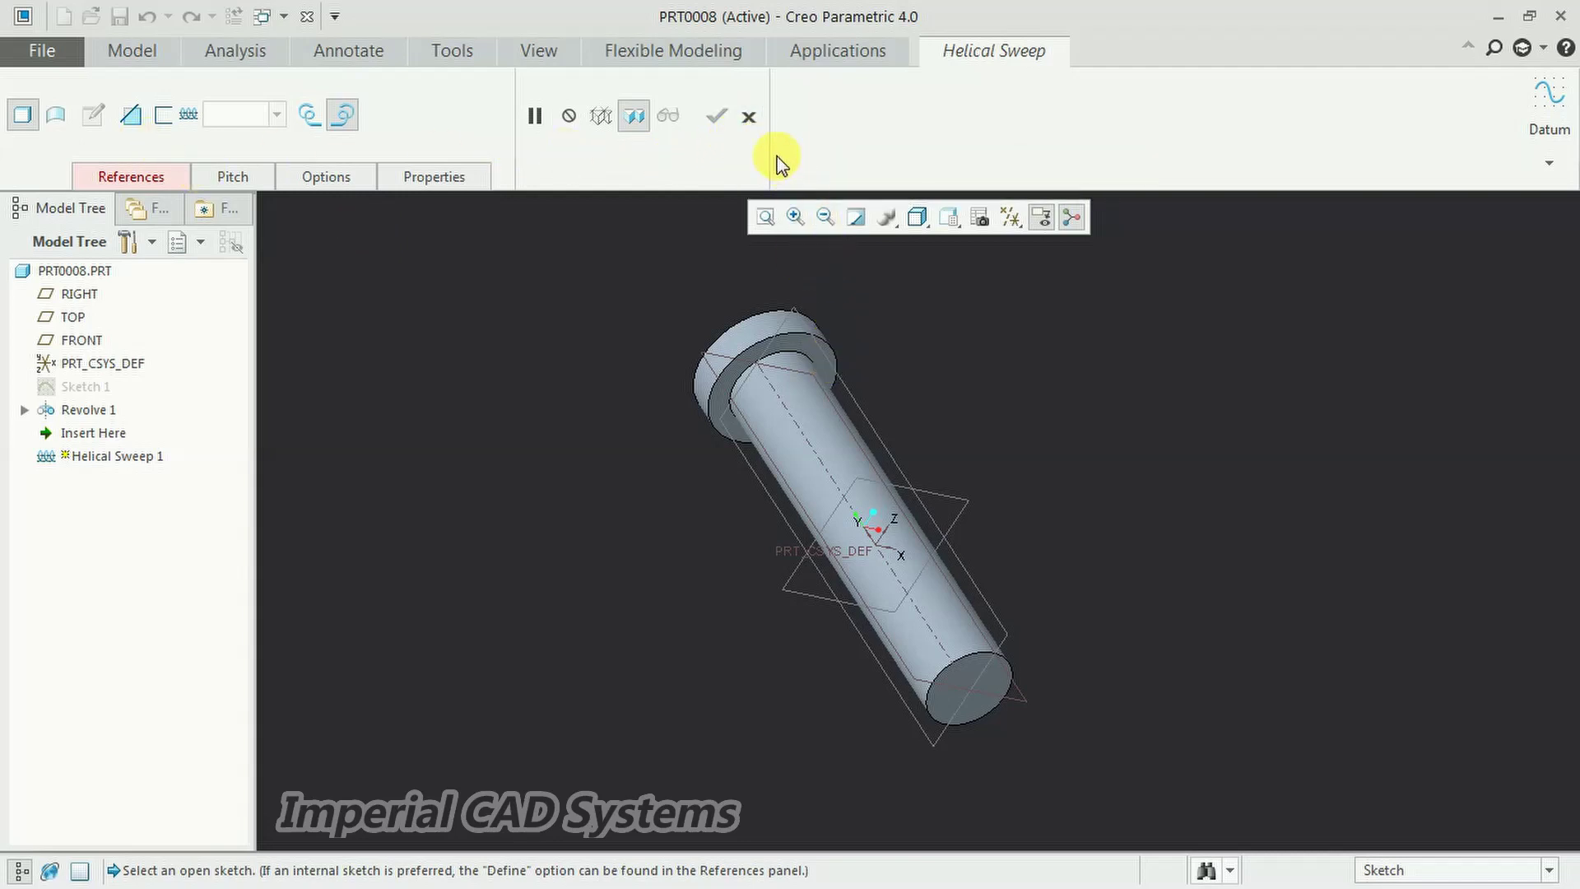
pyautogui.click(750, 118)
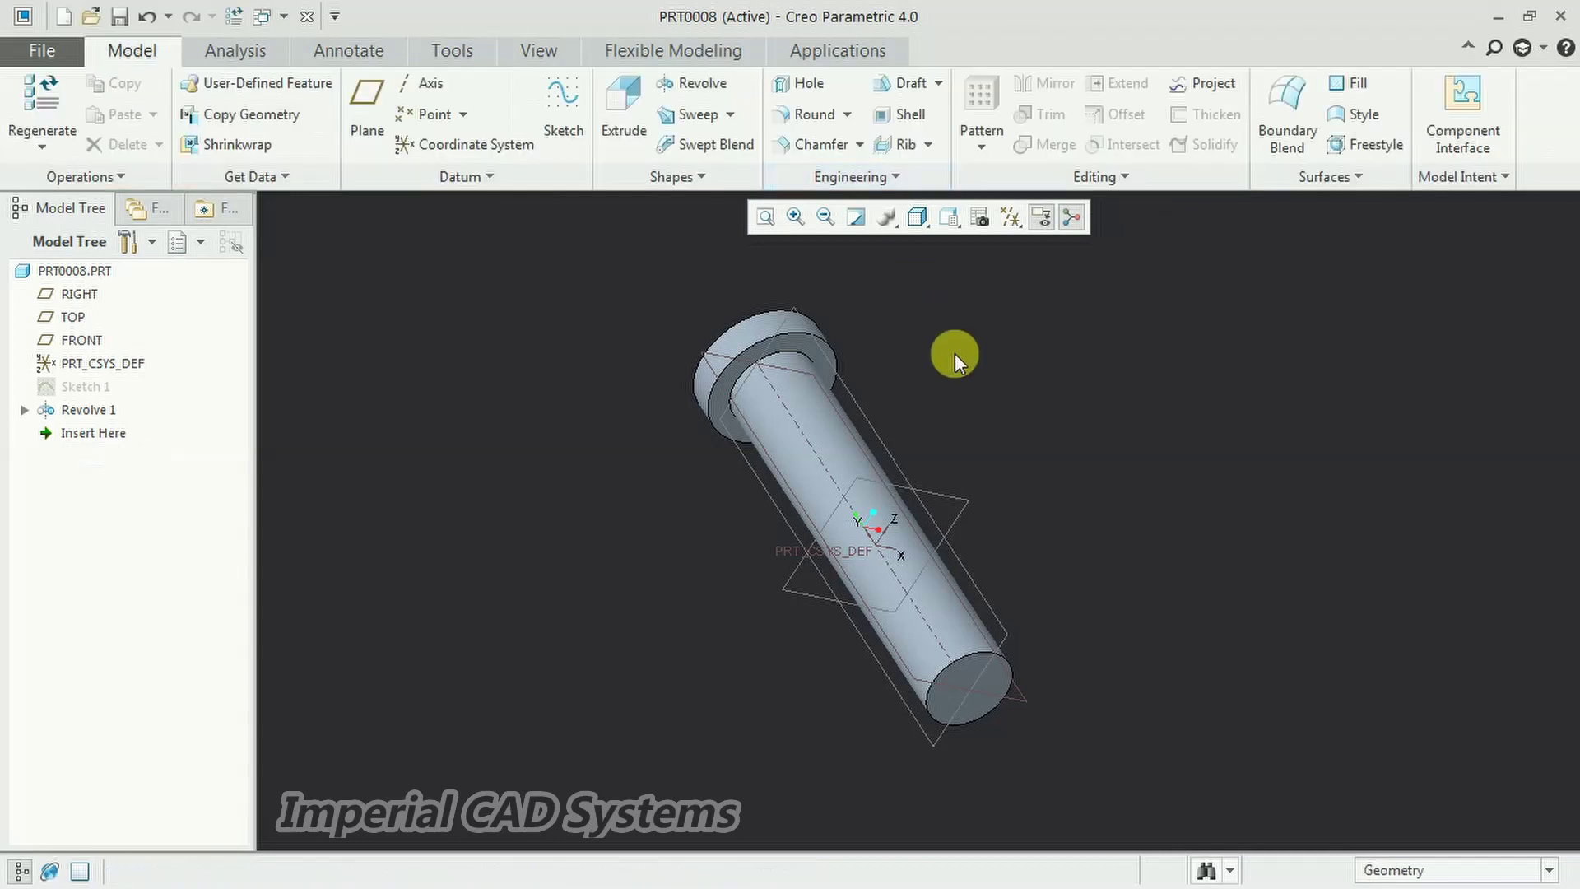
pyautogui.moveTo(952, 353); pyautogui.dragTo(963, 420, button='middle')
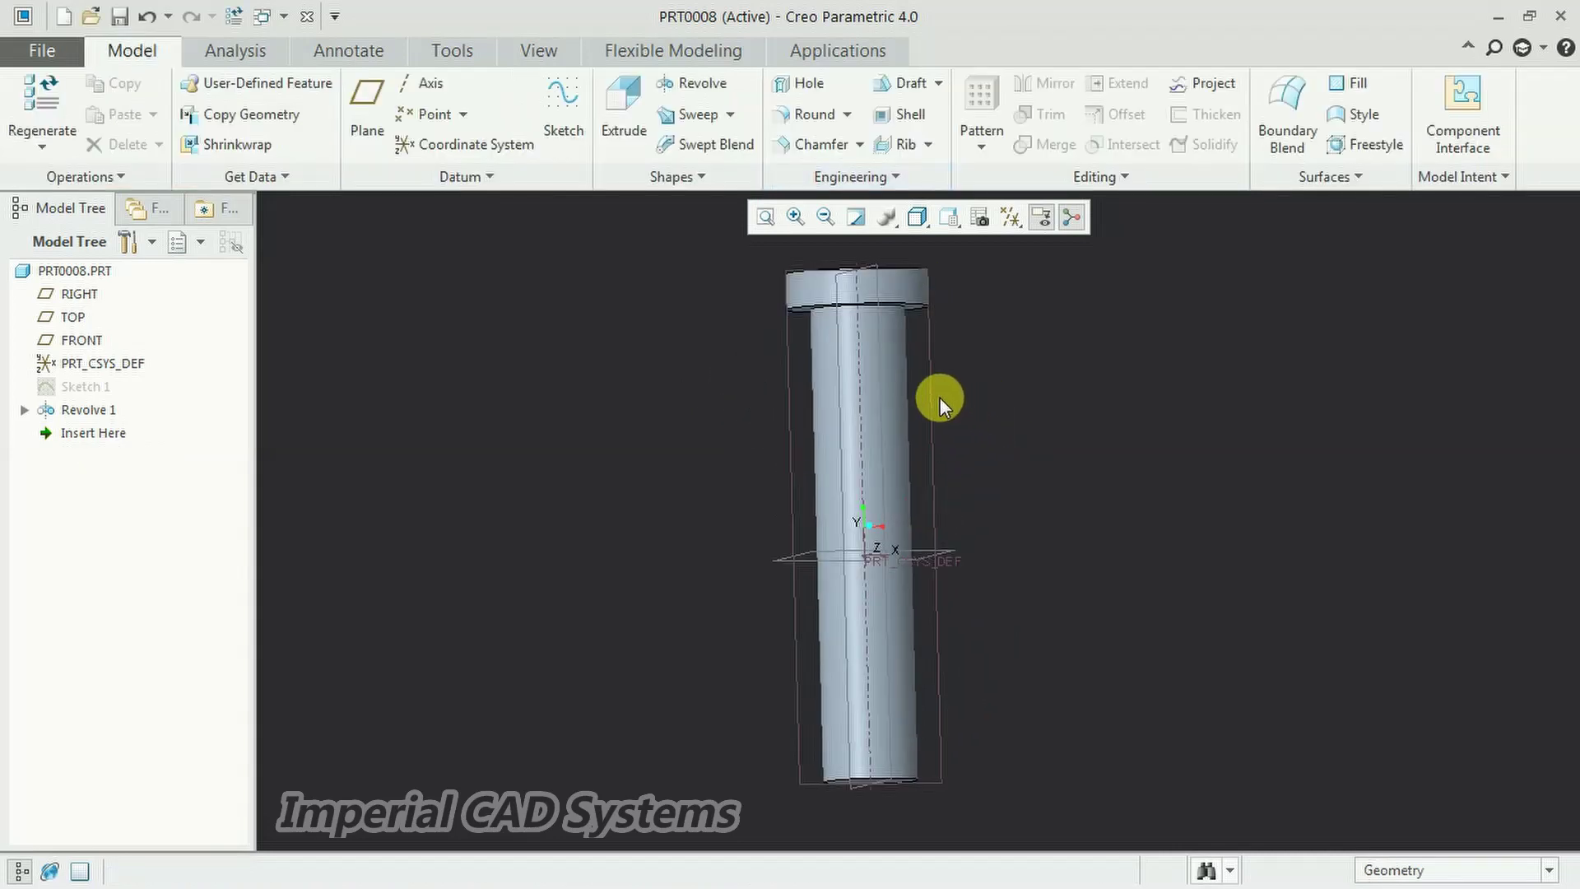
pyautogui.click(937, 395)
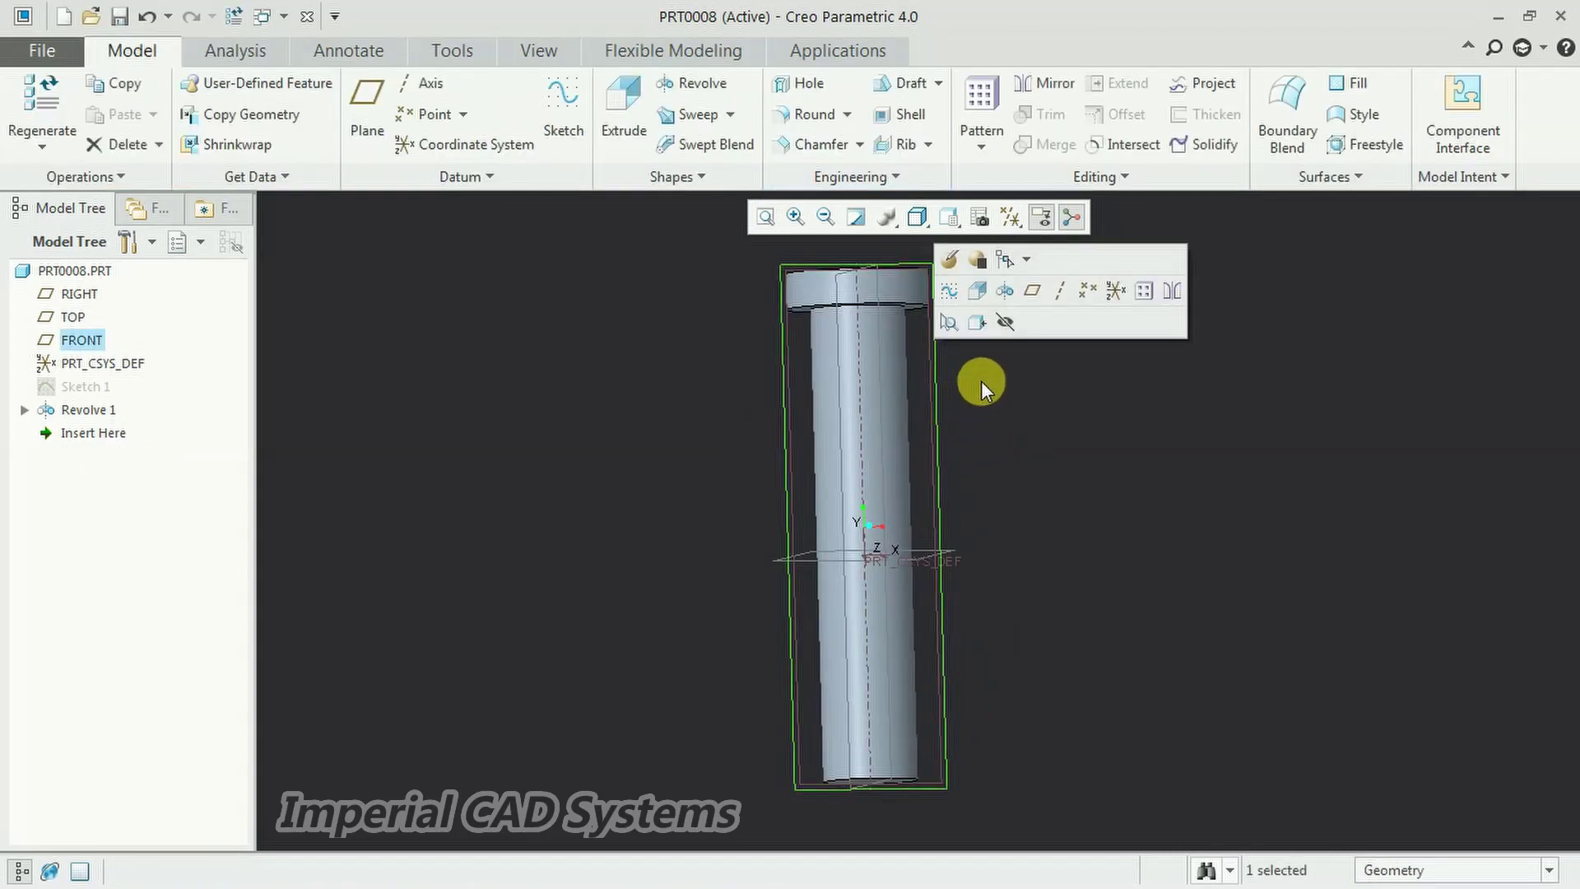
# On FRONT, draw a vertical line beside the shank from near the head to below its end.
pyautogui.click(949, 292)
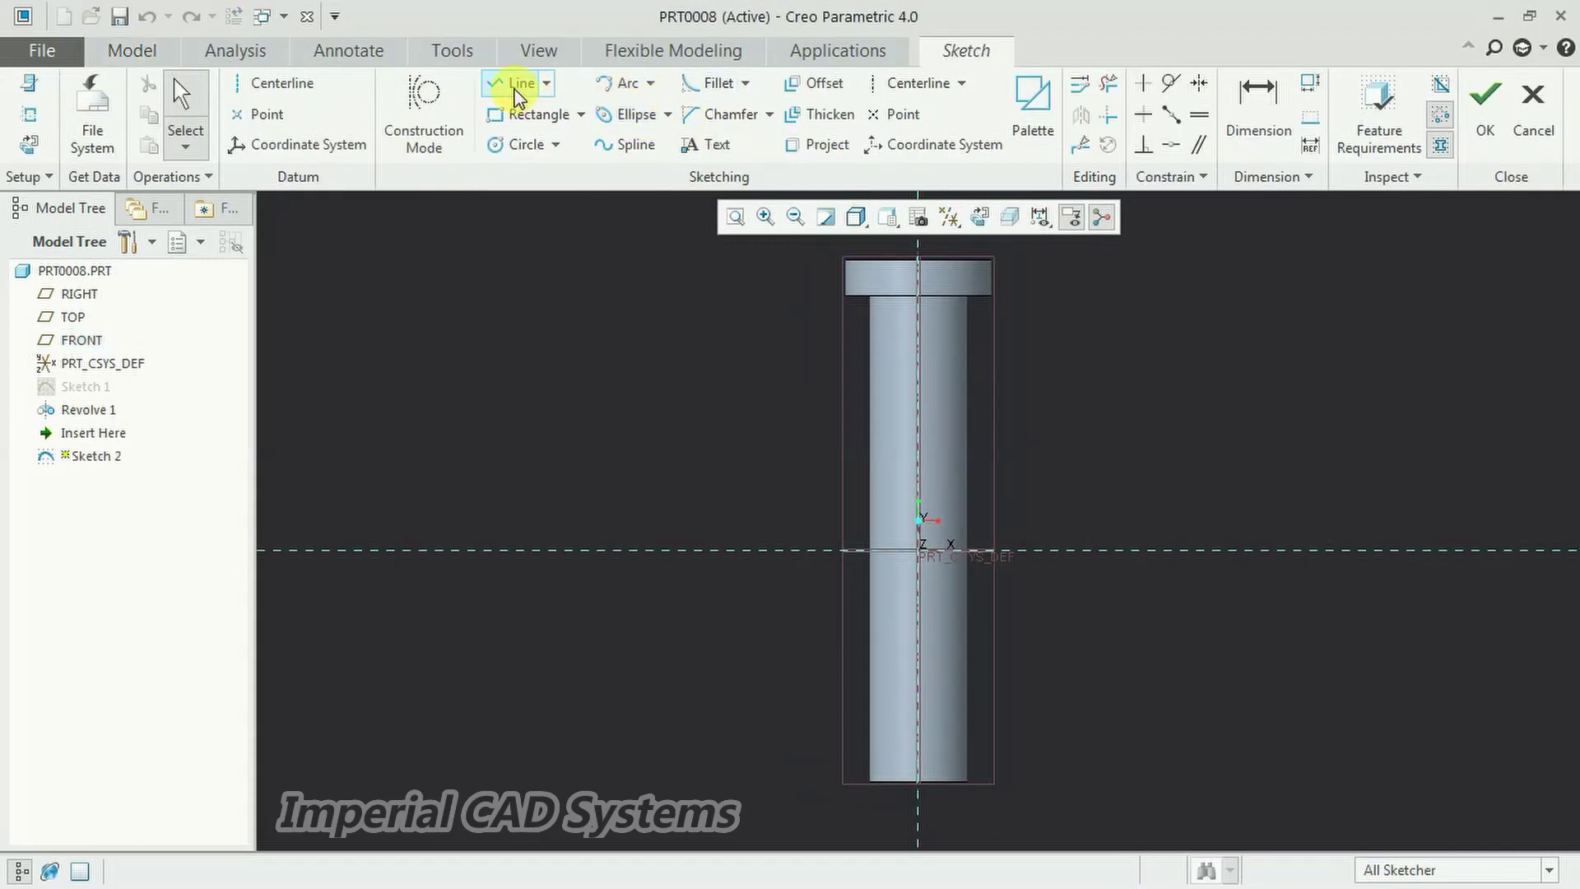
pyautogui.click(519, 85)
pyautogui.click(973, 356)
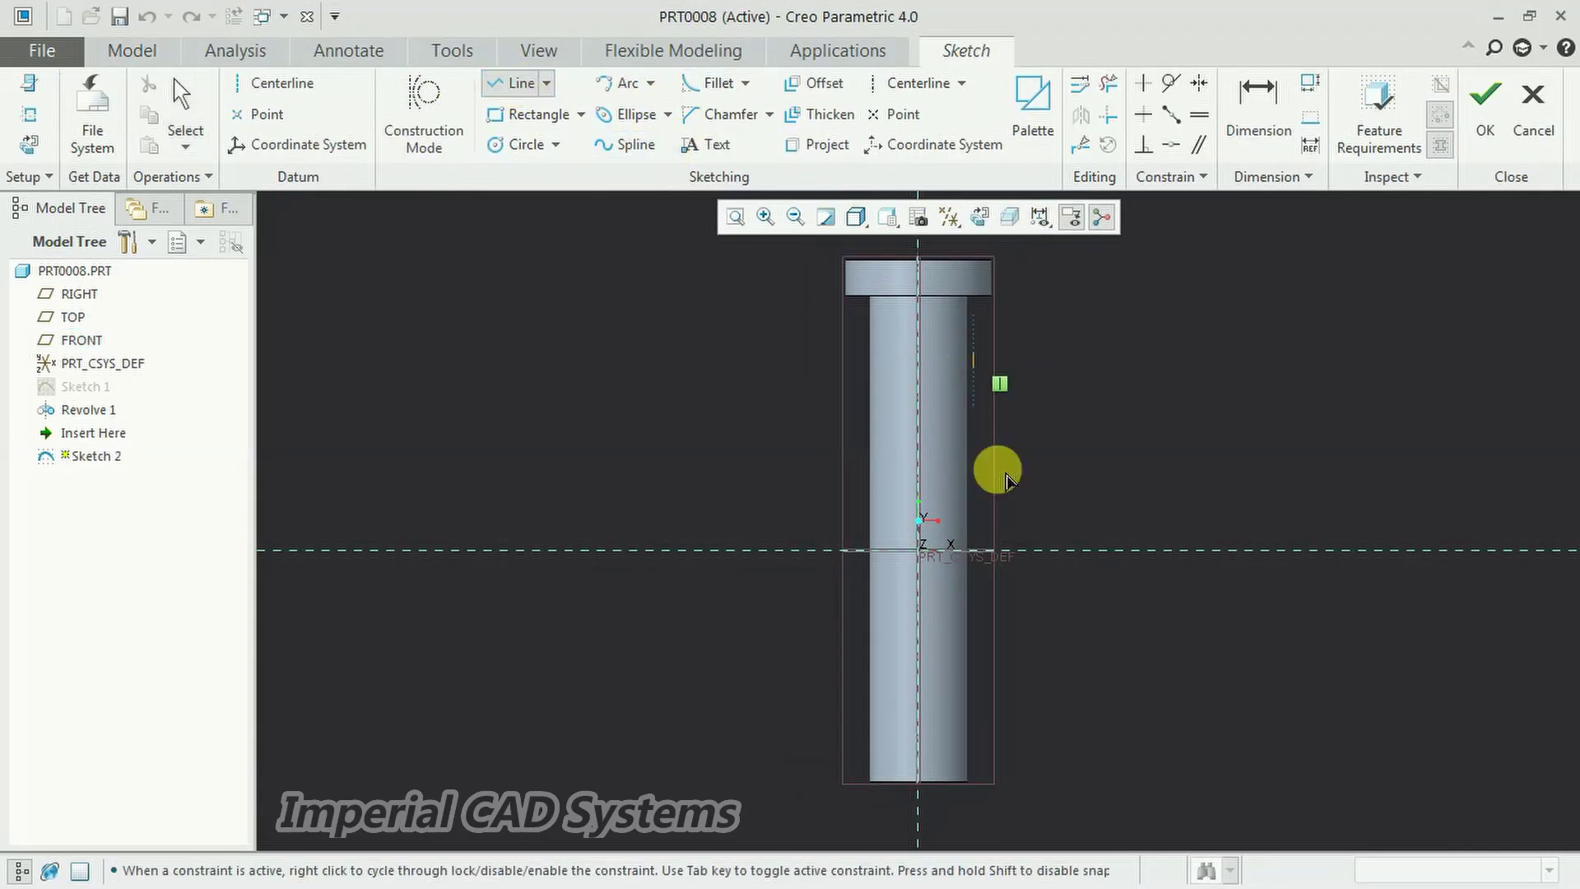
pyautogui.click(973, 818)
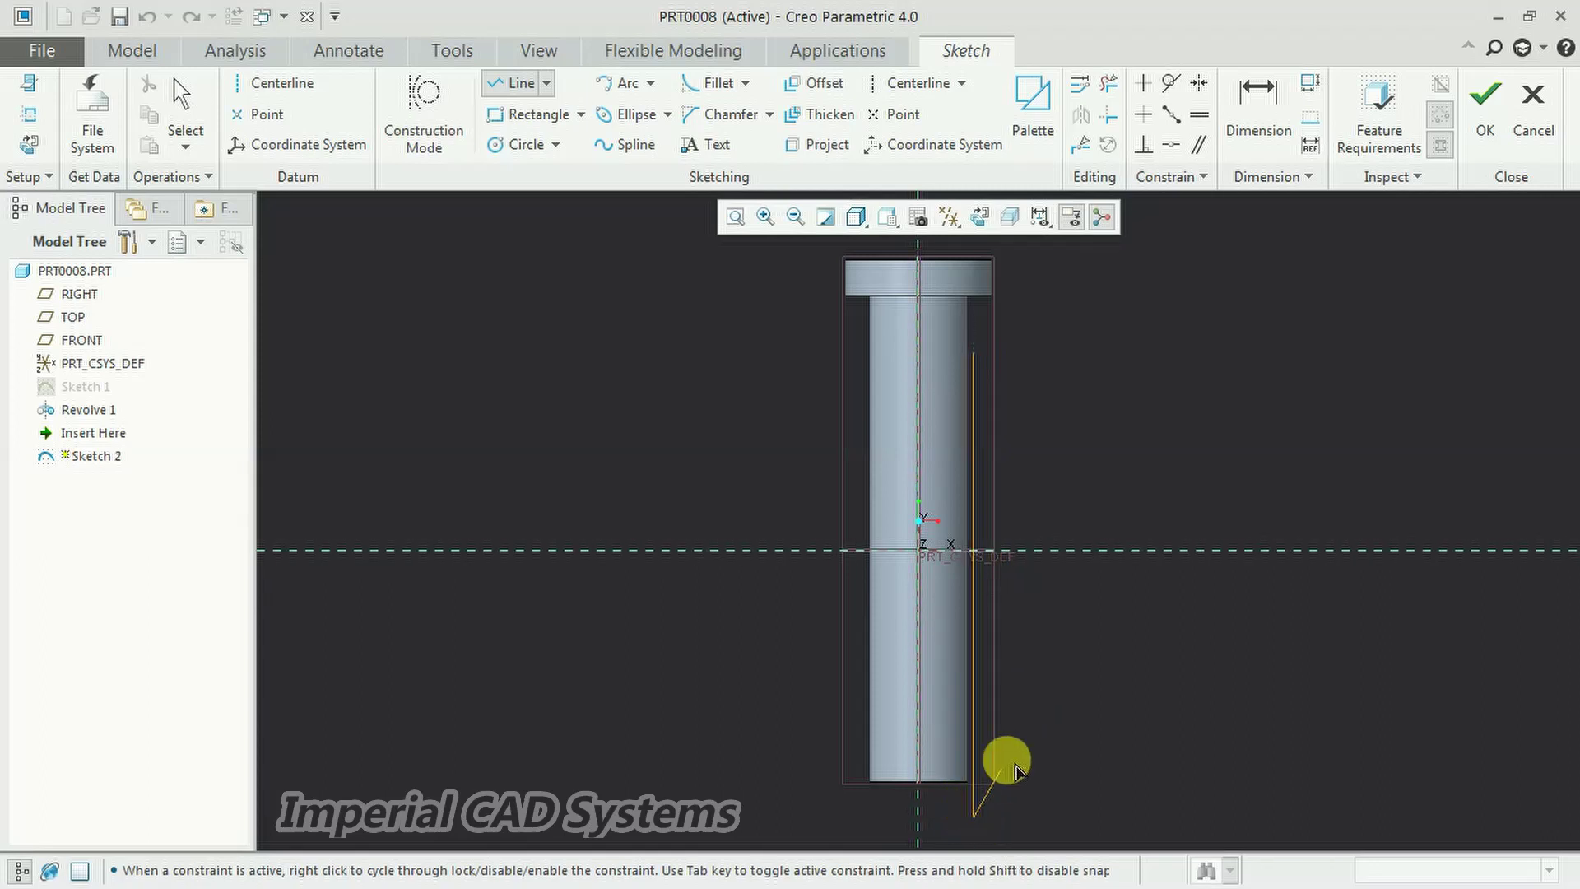
pyautogui.middleClick(1021, 716)
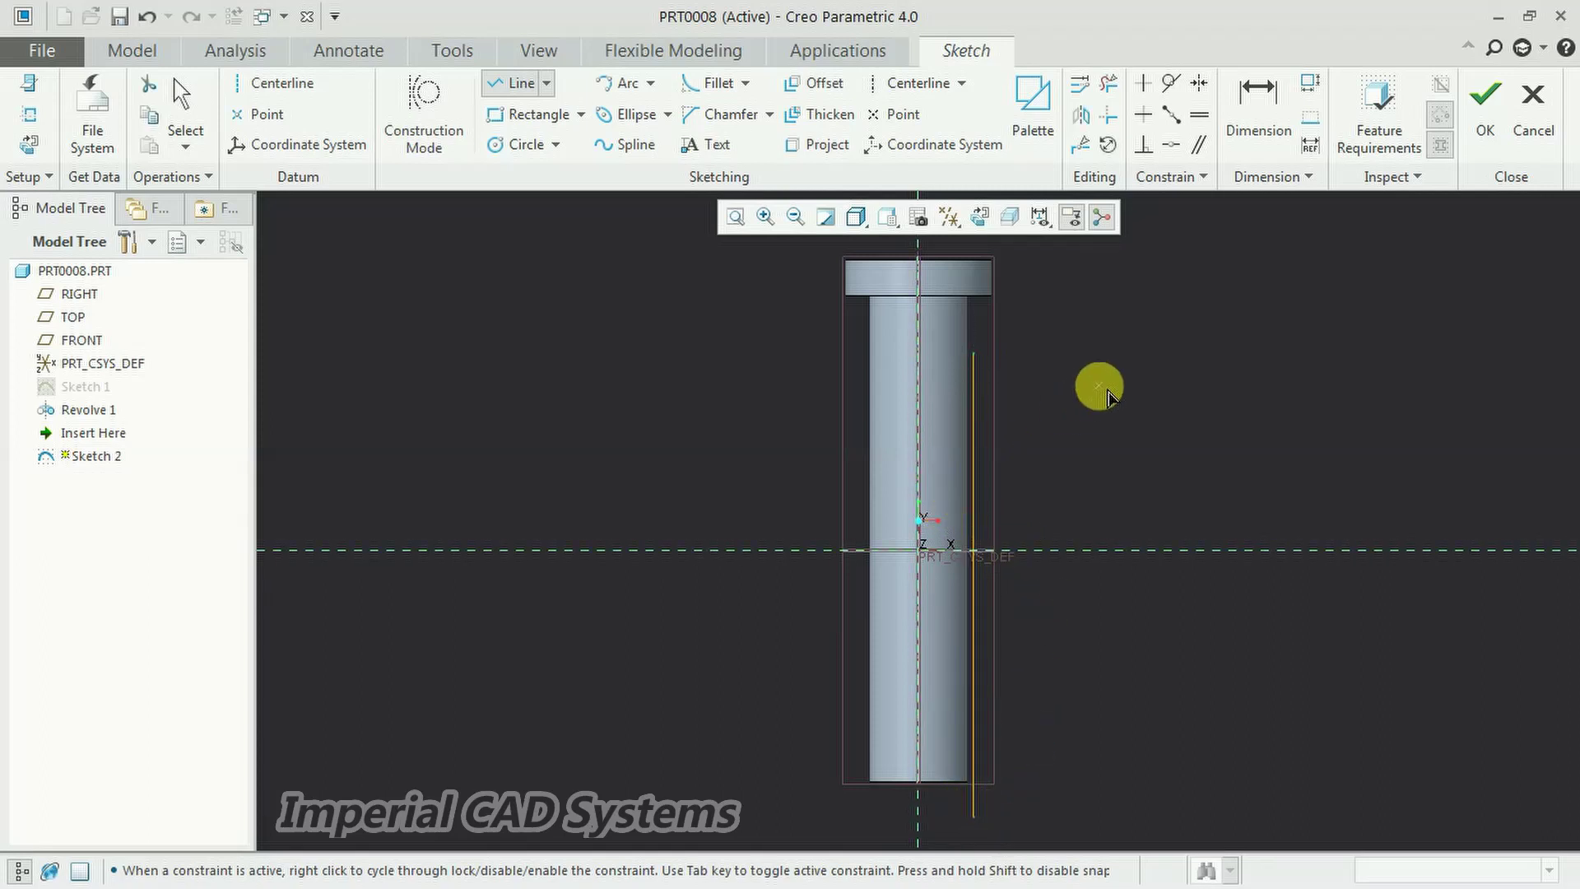
# Dimension the line 40 from the bolt axis.
pyautogui.click(1256, 116)
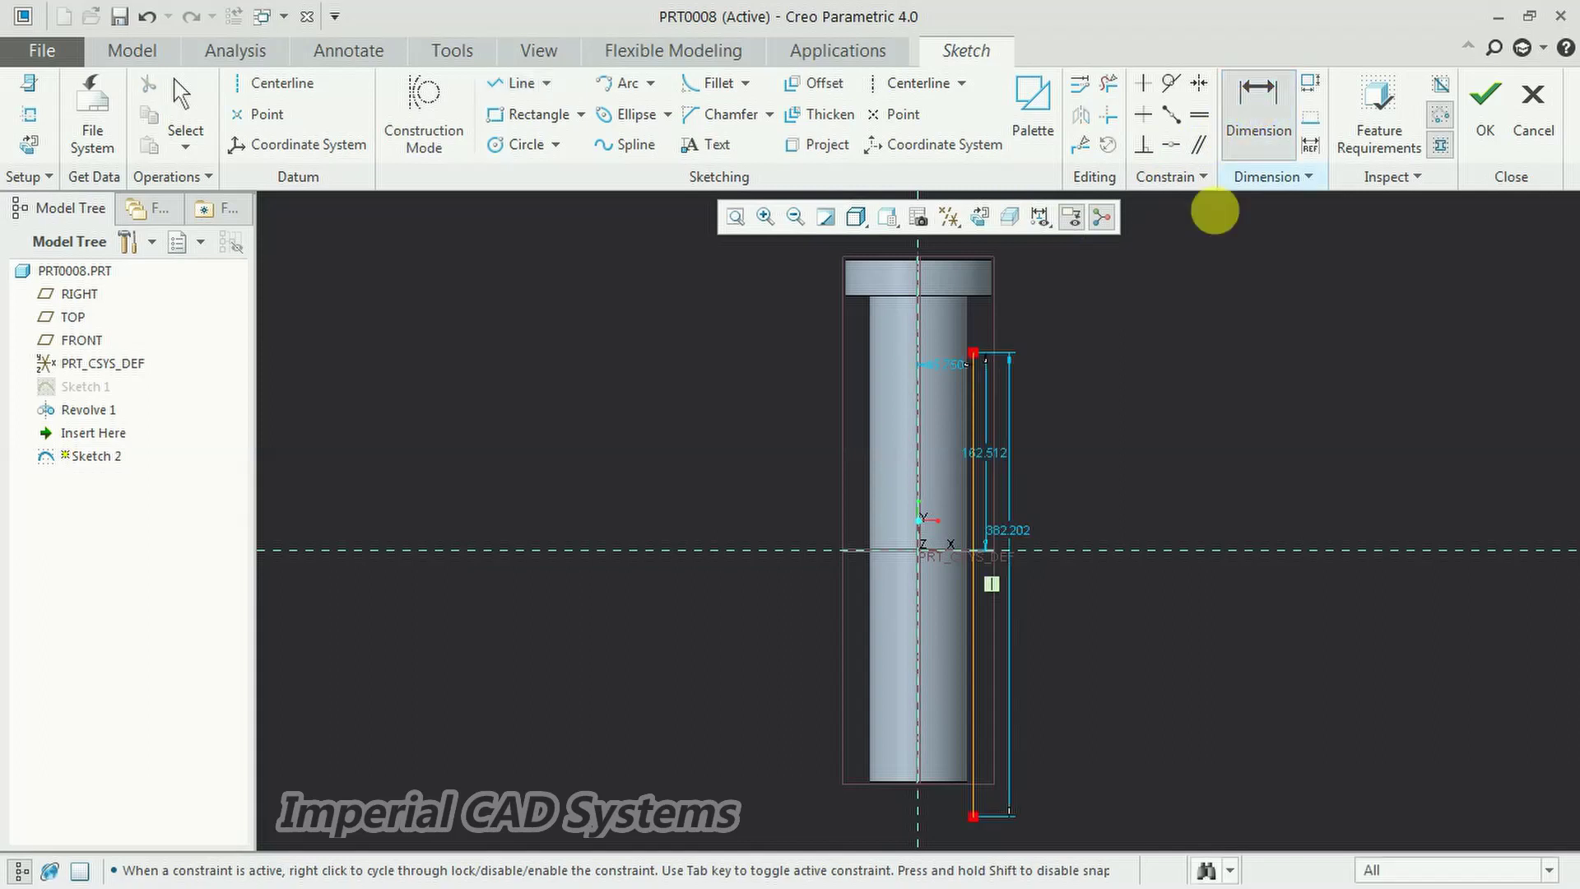
pyautogui.click(972, 462)
pyautogui.middleClick(1083, 426)
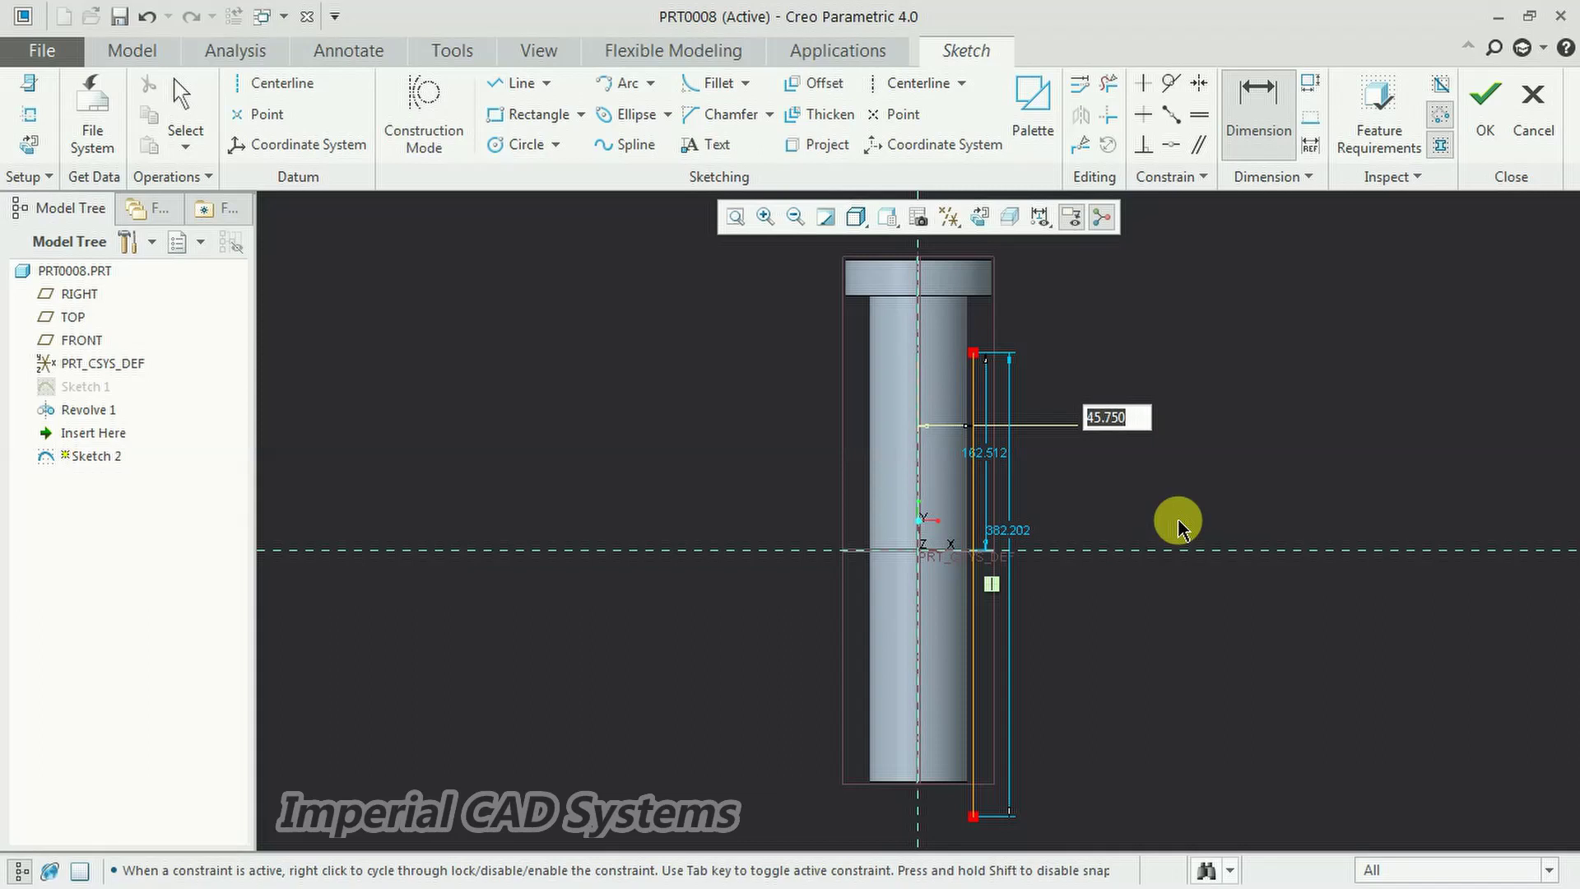
pyautogui.write('40')
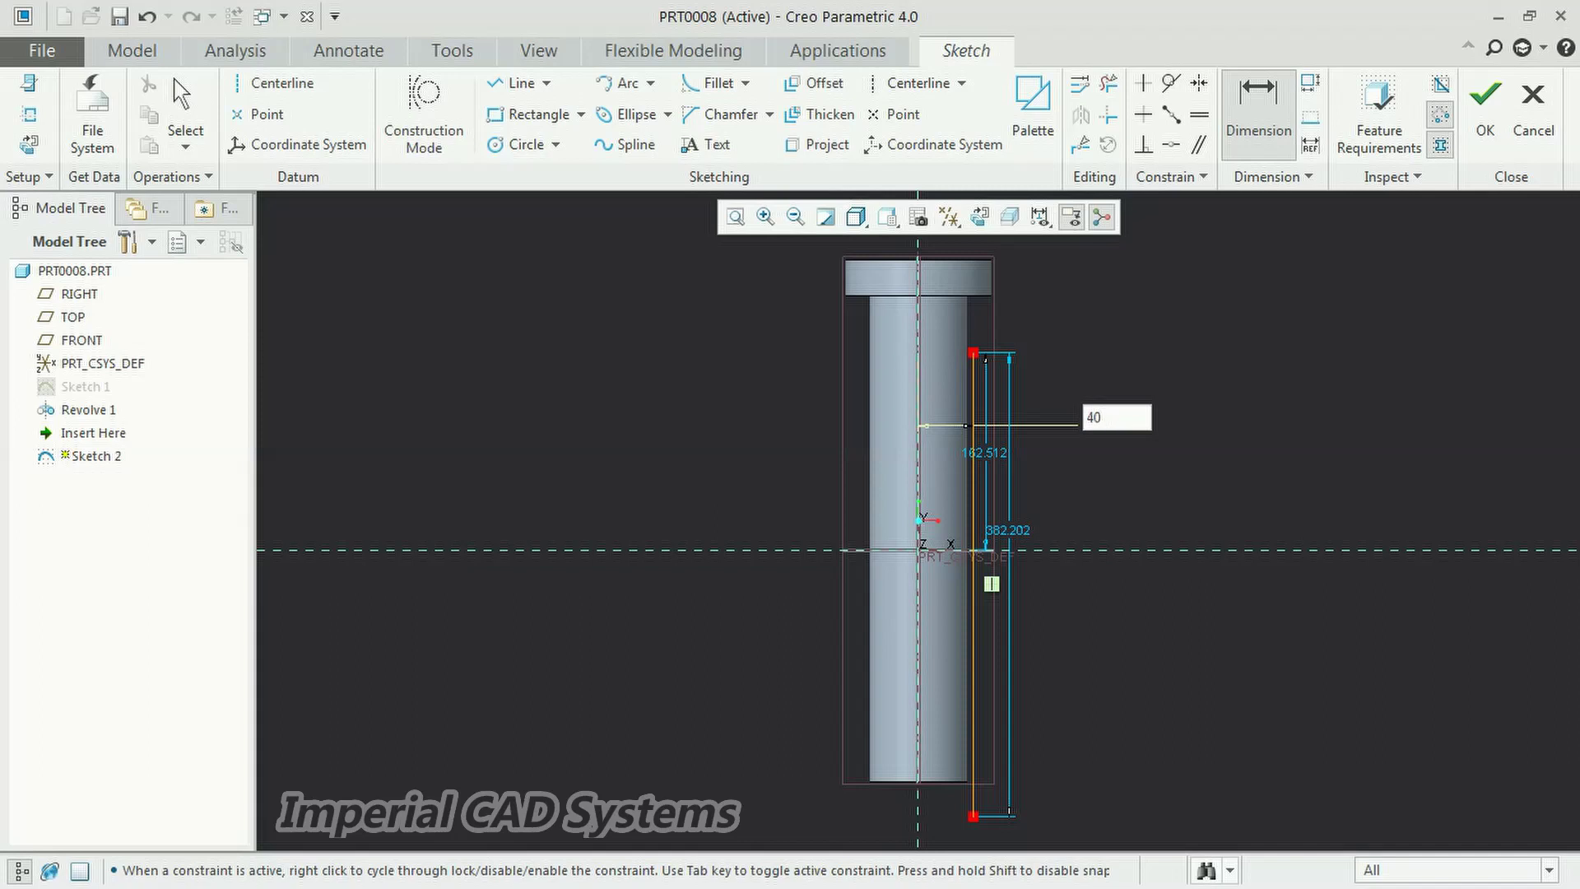
pyautogui.press('Return')
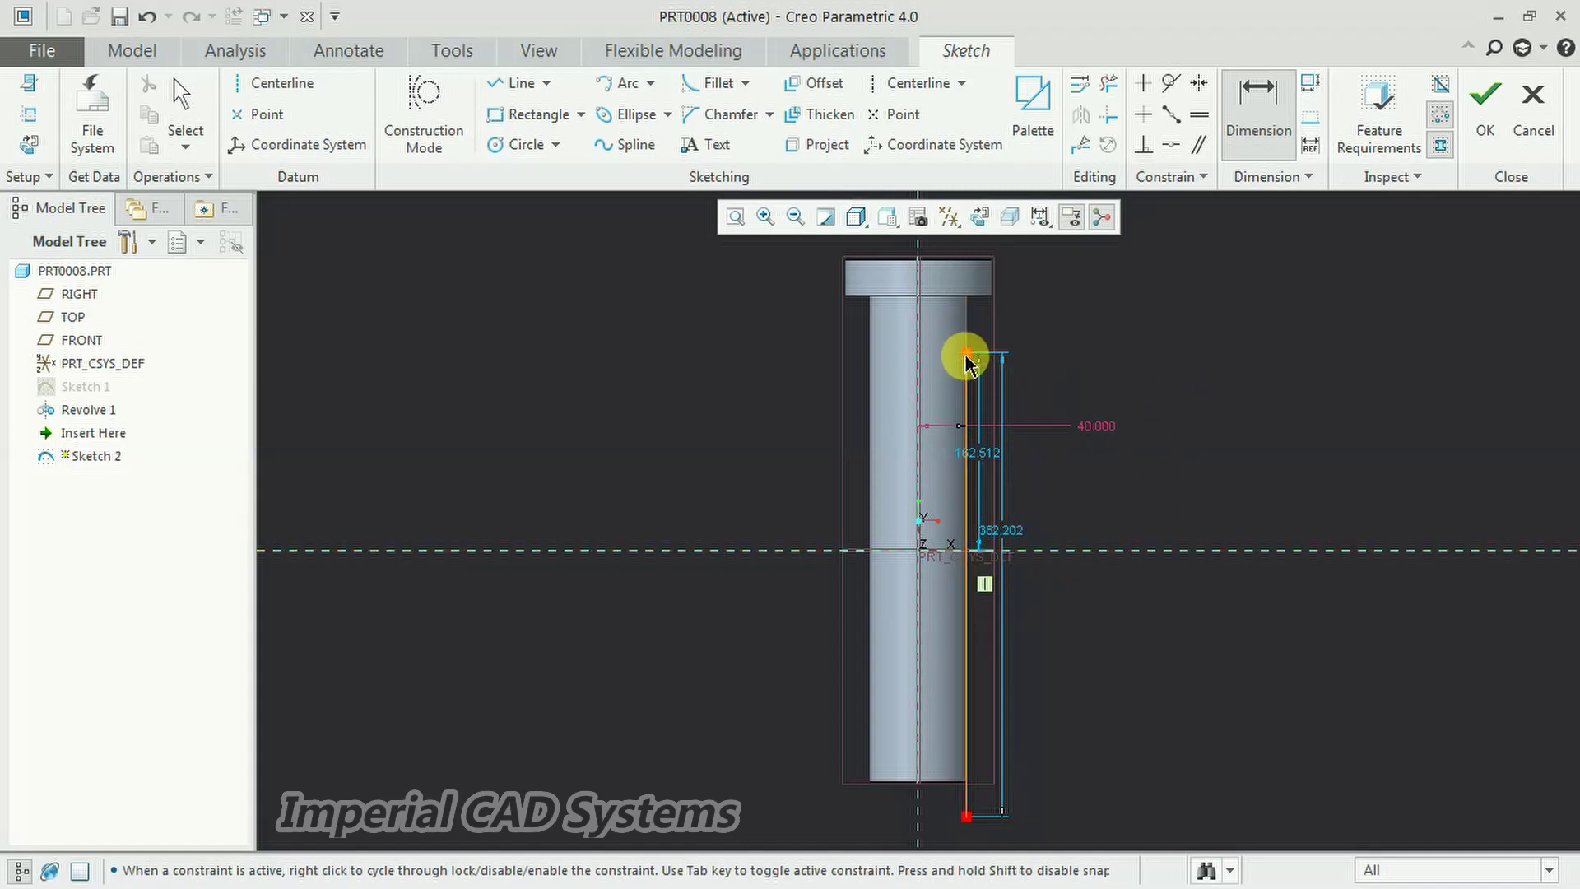
pyautogui.middleClick(1129, 342)
# Adjust the line's ends to span the shank and finish Sketch 2.
pyautogui.moveTo(965, 340)
pyautogui.mouseDown()
pyautogui.moveTo(963, 318)
pyautogui.moveTo(968, 371)
pyautogui.mouseUp()
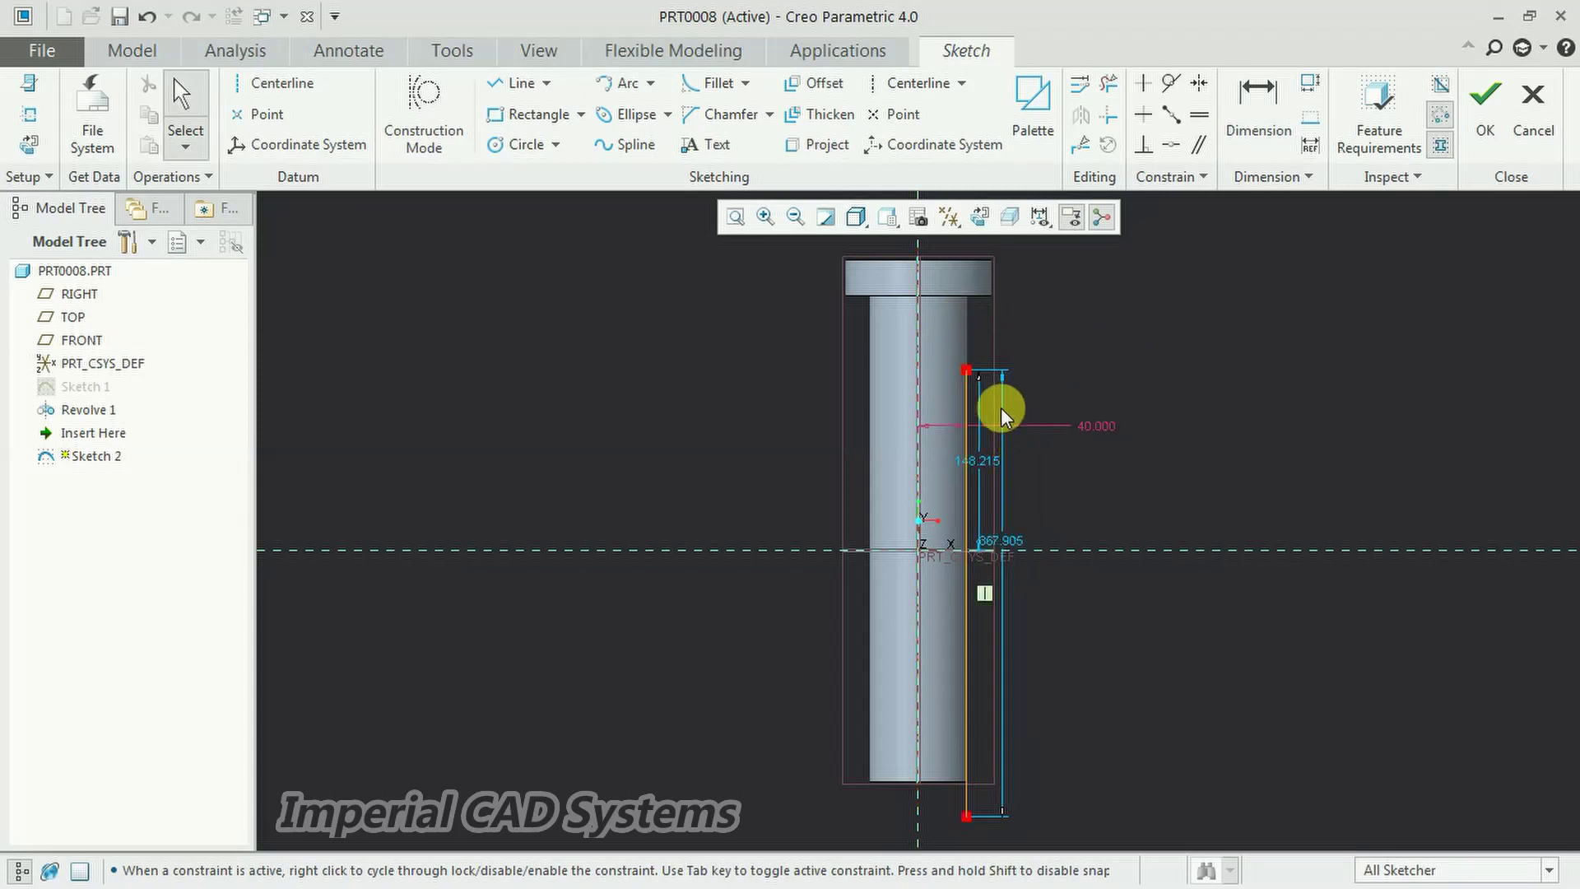
pyautogui.moveTo(965, 374); pyautogui.dragTo(970, 376)
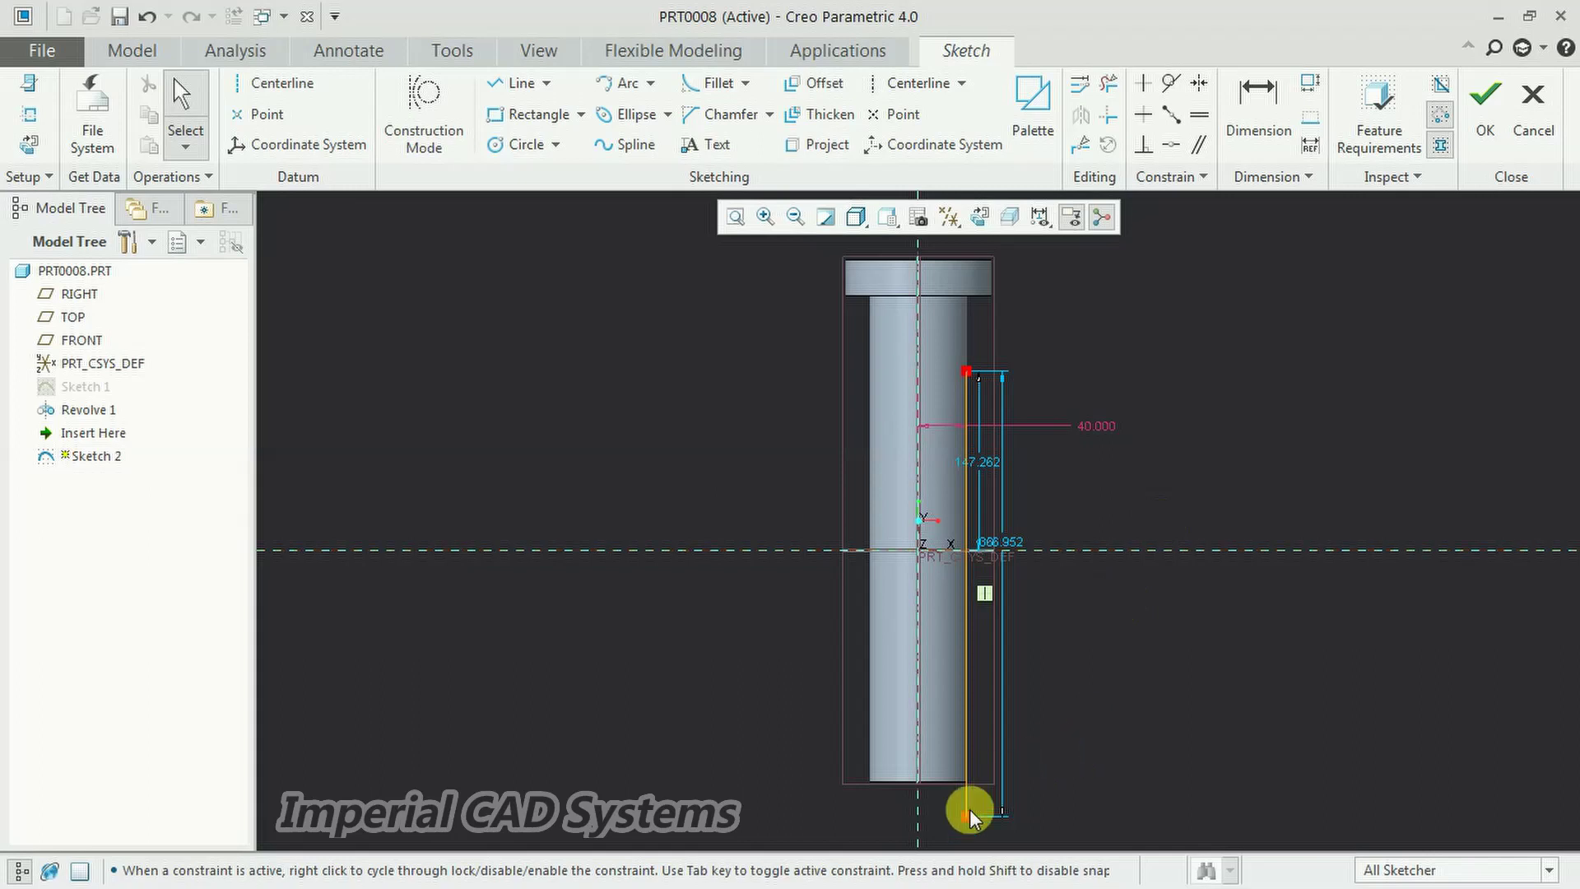
pyautogui.moveTo(969, 812); pyautogui.dragTo(968, 824)
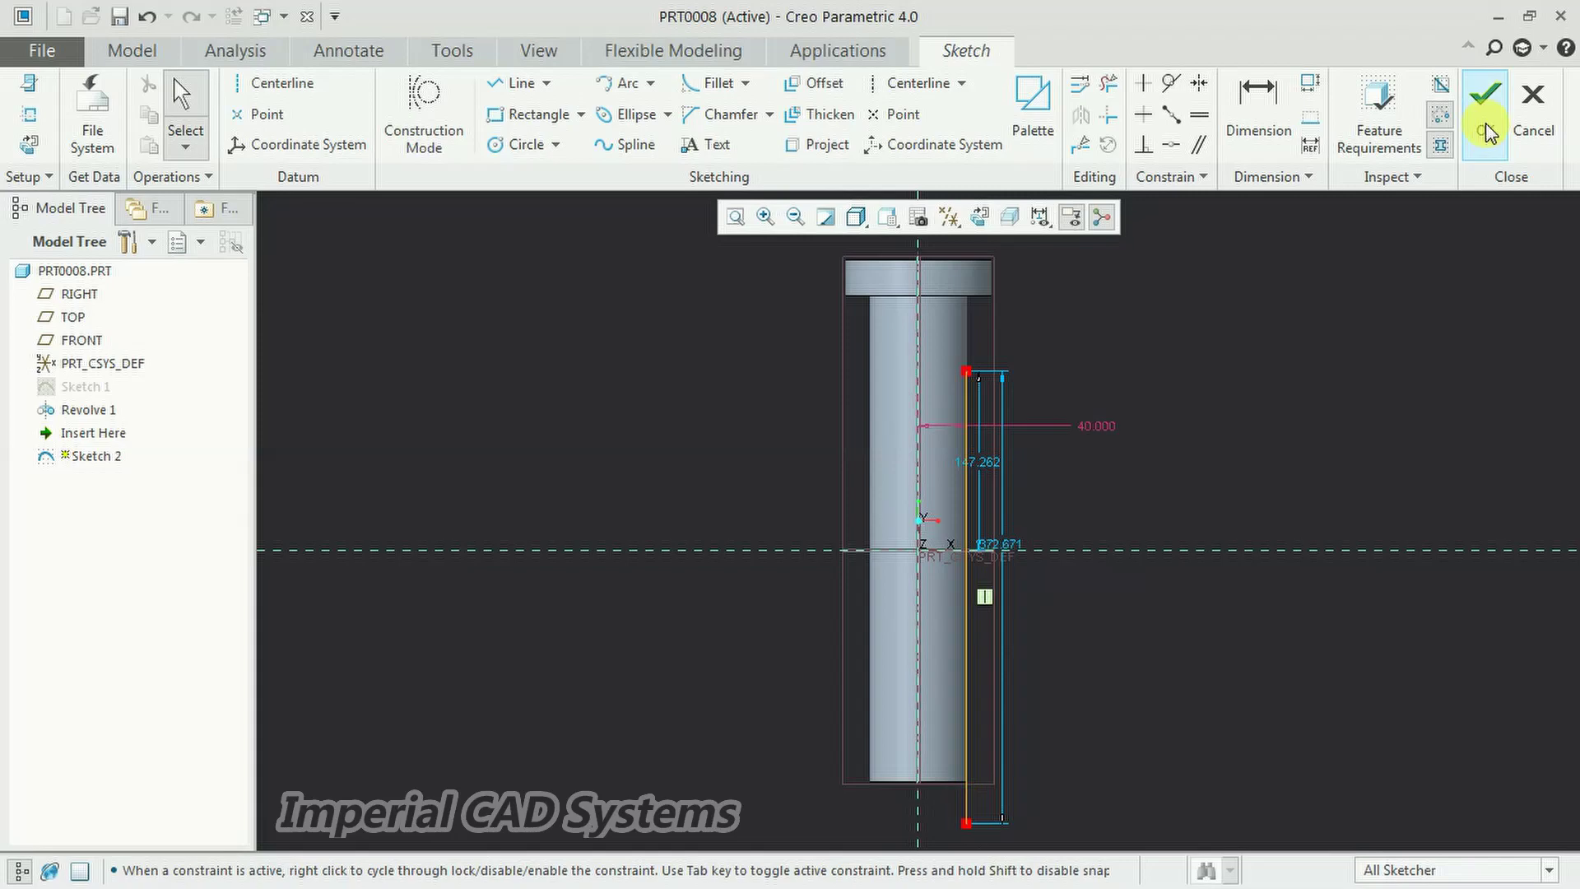
pyautogui.click(1486, 125)
pyautogui.moveTo(1076, 726)
pyautogui.mouseDown(button='middle')
pyautogui.moveTo(1101, 673)
pyautogui.moveTo(1136, 663)
pyautogui.moveTo(1111, 730)
pyautogui.moveTo(1138, 649)
pyautogui.moveTo(1103, 678)
pyautogui.moveTo(1167, 701)
pyautogui.mouseUp(button='middle')
# Add a centerline on the bolt's vertical axis to Sketch 2 and accept the sketch.
pyautogui.click(999, 754)
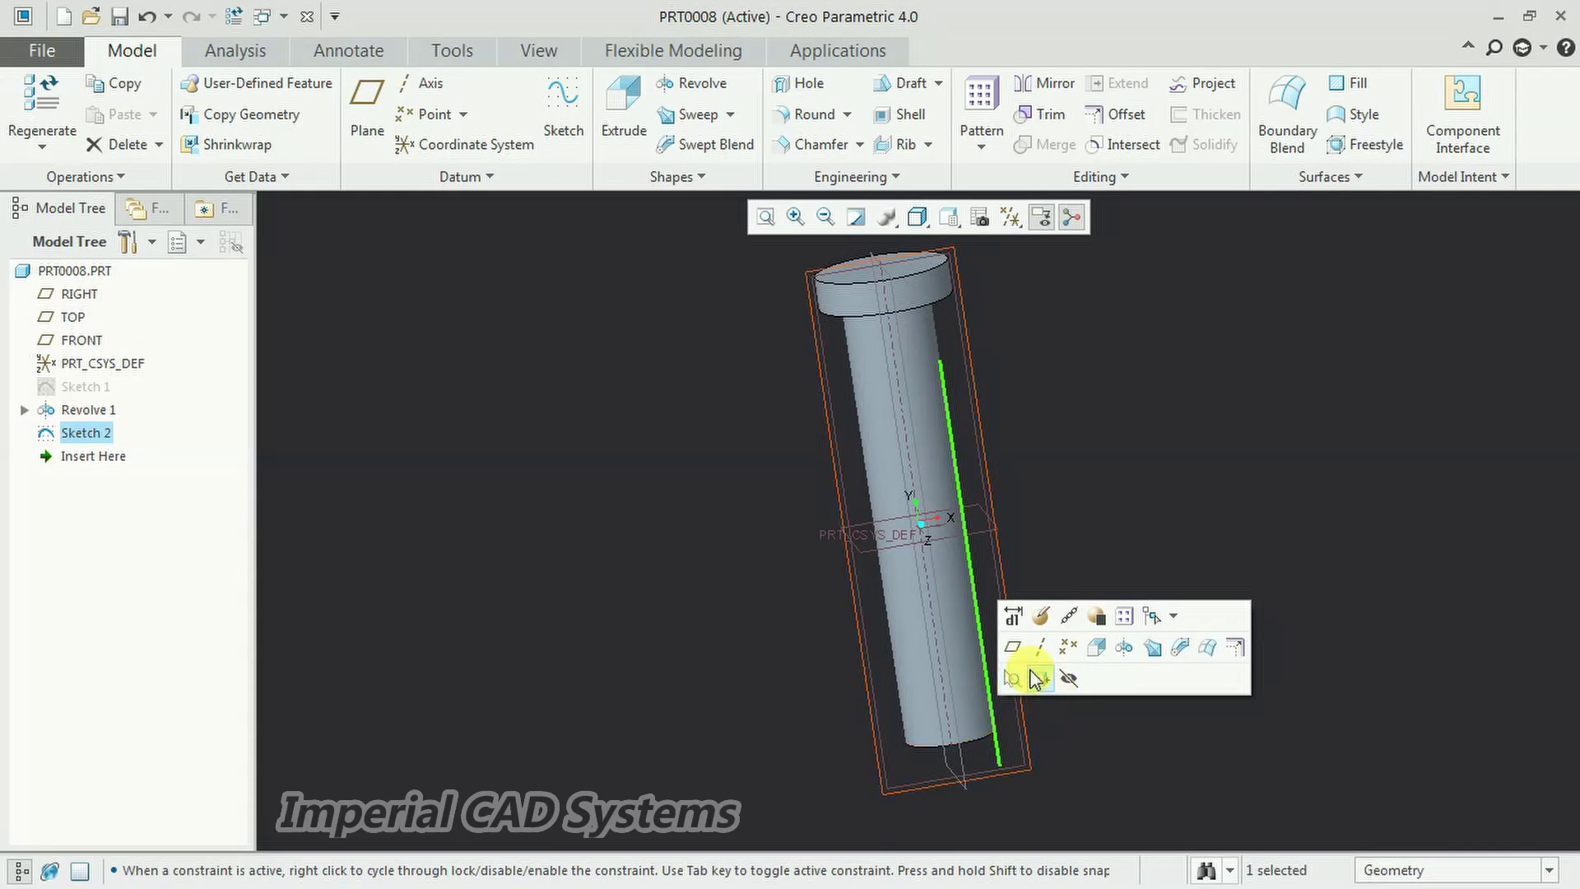
pyautogui.click(1043, 619)
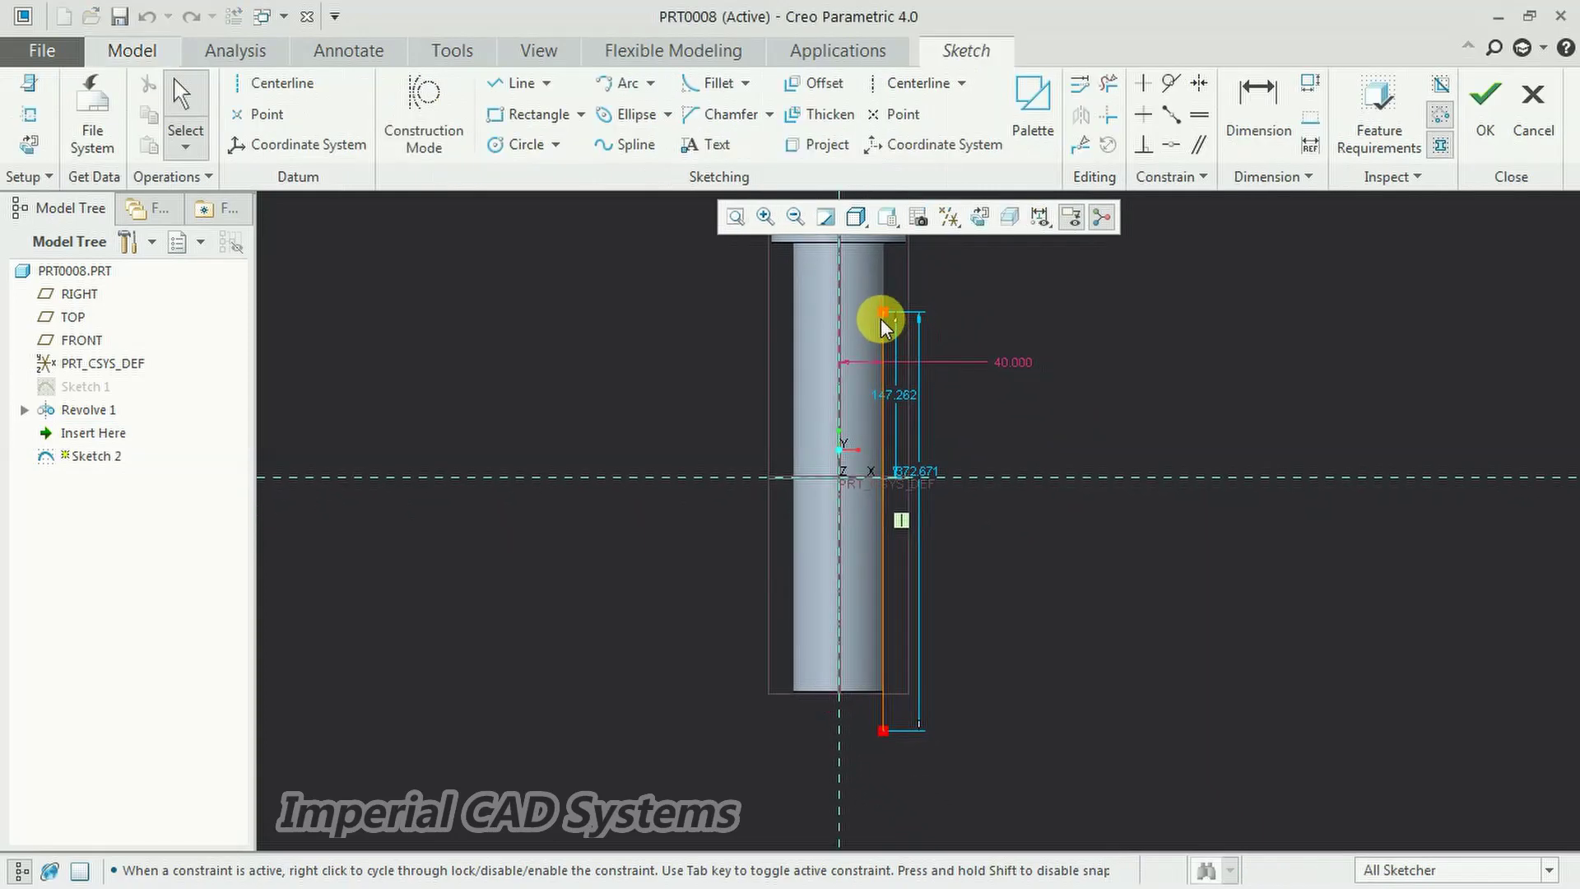
pyautogui.click(273, 83)
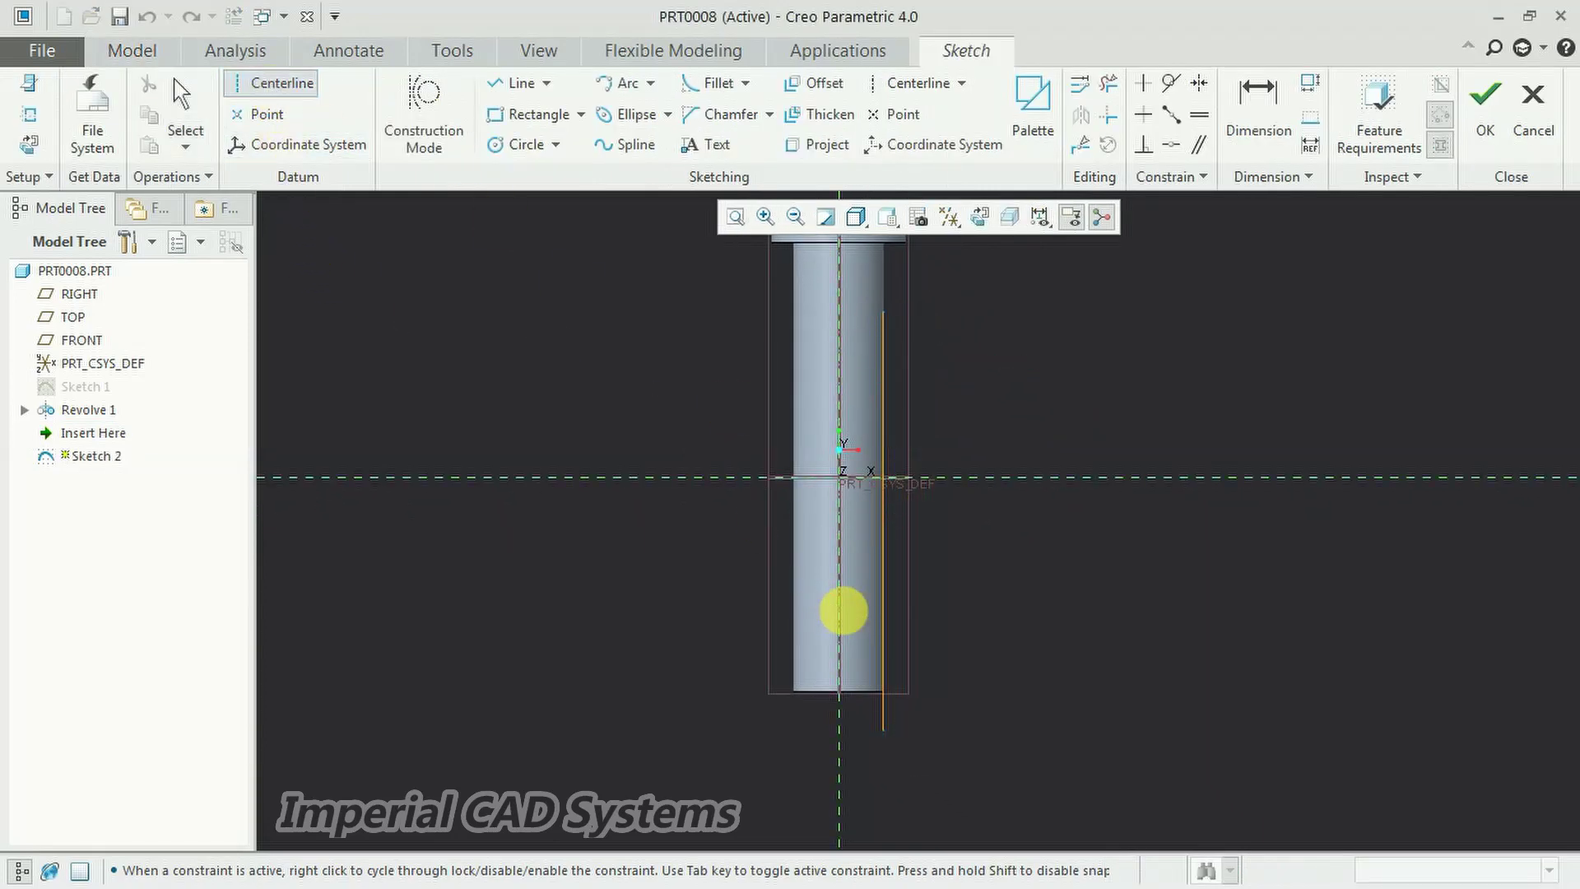
pyautogui.click(841, 613)
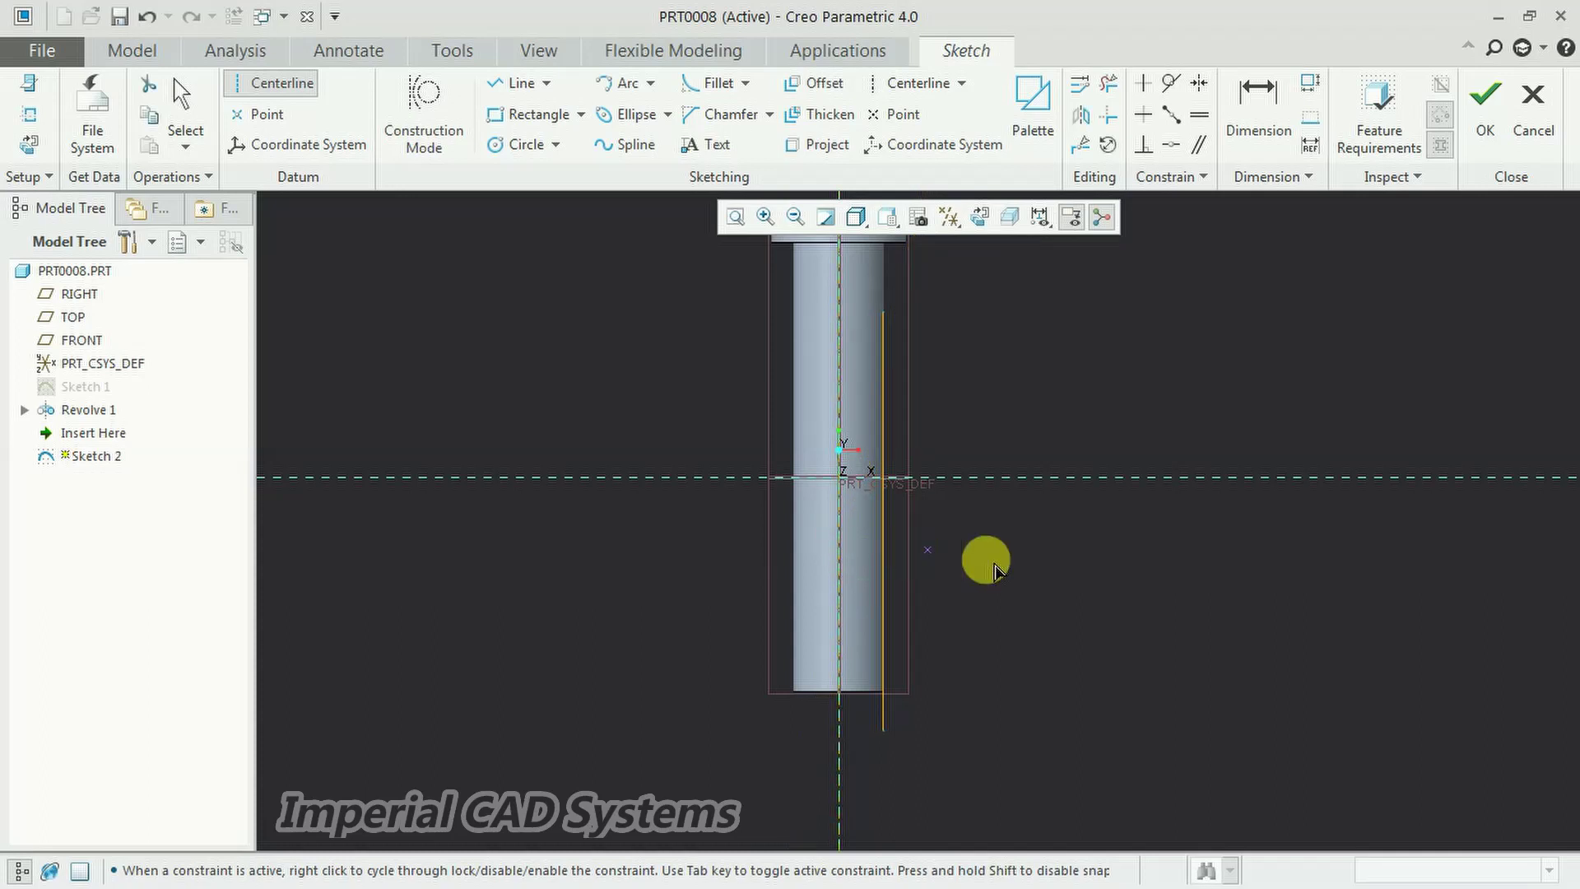
pyautogui.middleClick(1043, 553)
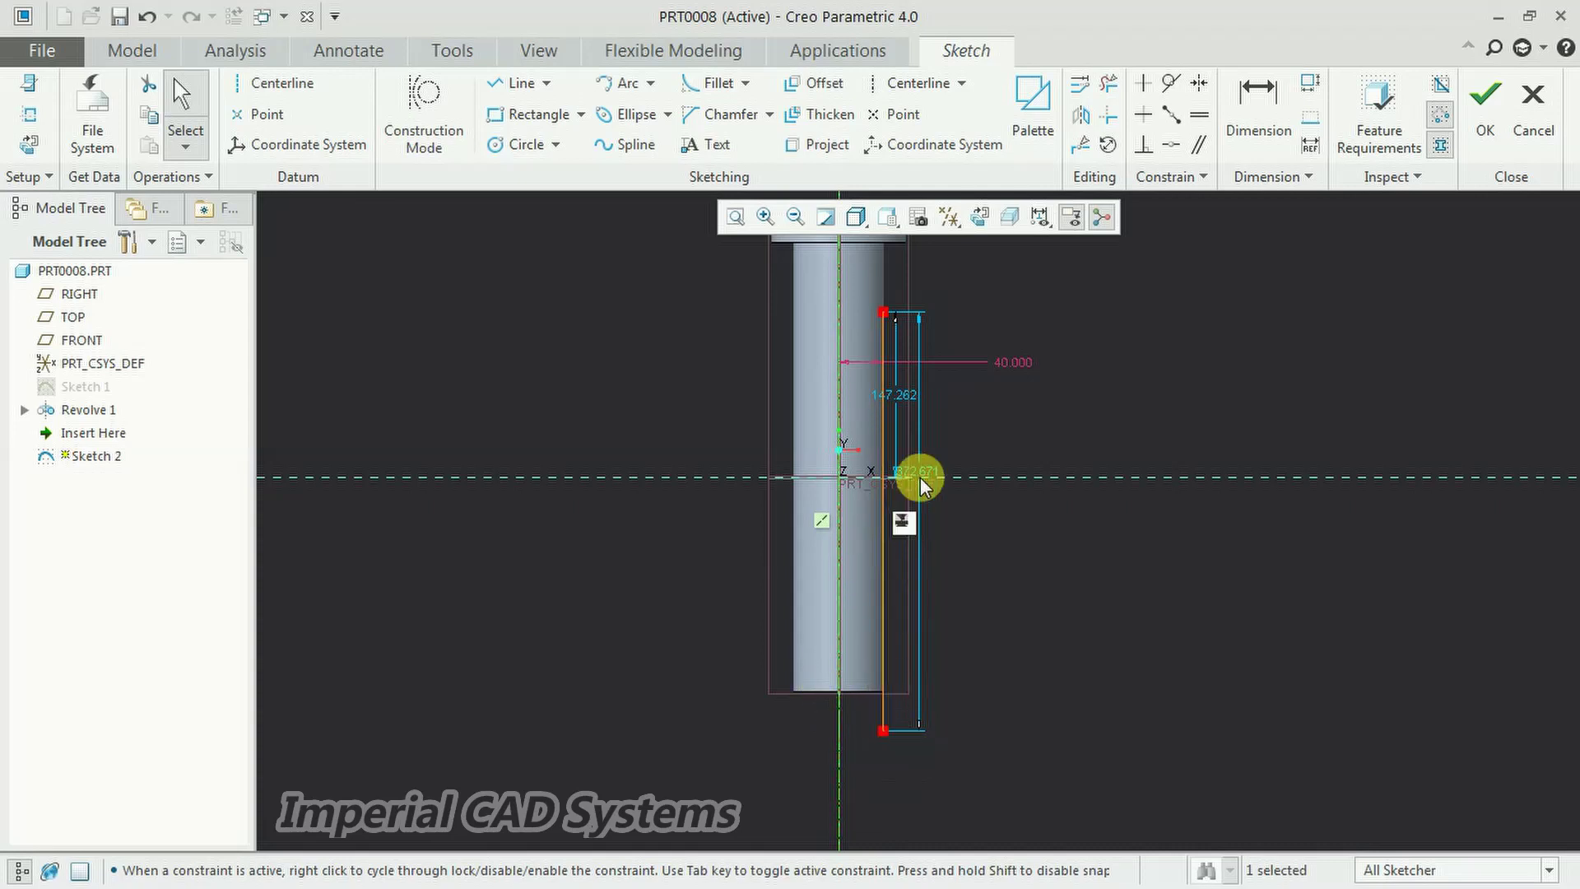
pyautogui.click(1173, 362)
pyautogui.click(1486, 100)
pyautogui.moveTo(1157, 638)
pyautogui.mouseDown(button='middle')
pyautogui.moveTo(1188, 533)
pyautogui.moveTo(1210, 634)
pyautogui.moveTo(1153, 599)
pyautogui.mouseUp(button='middle')
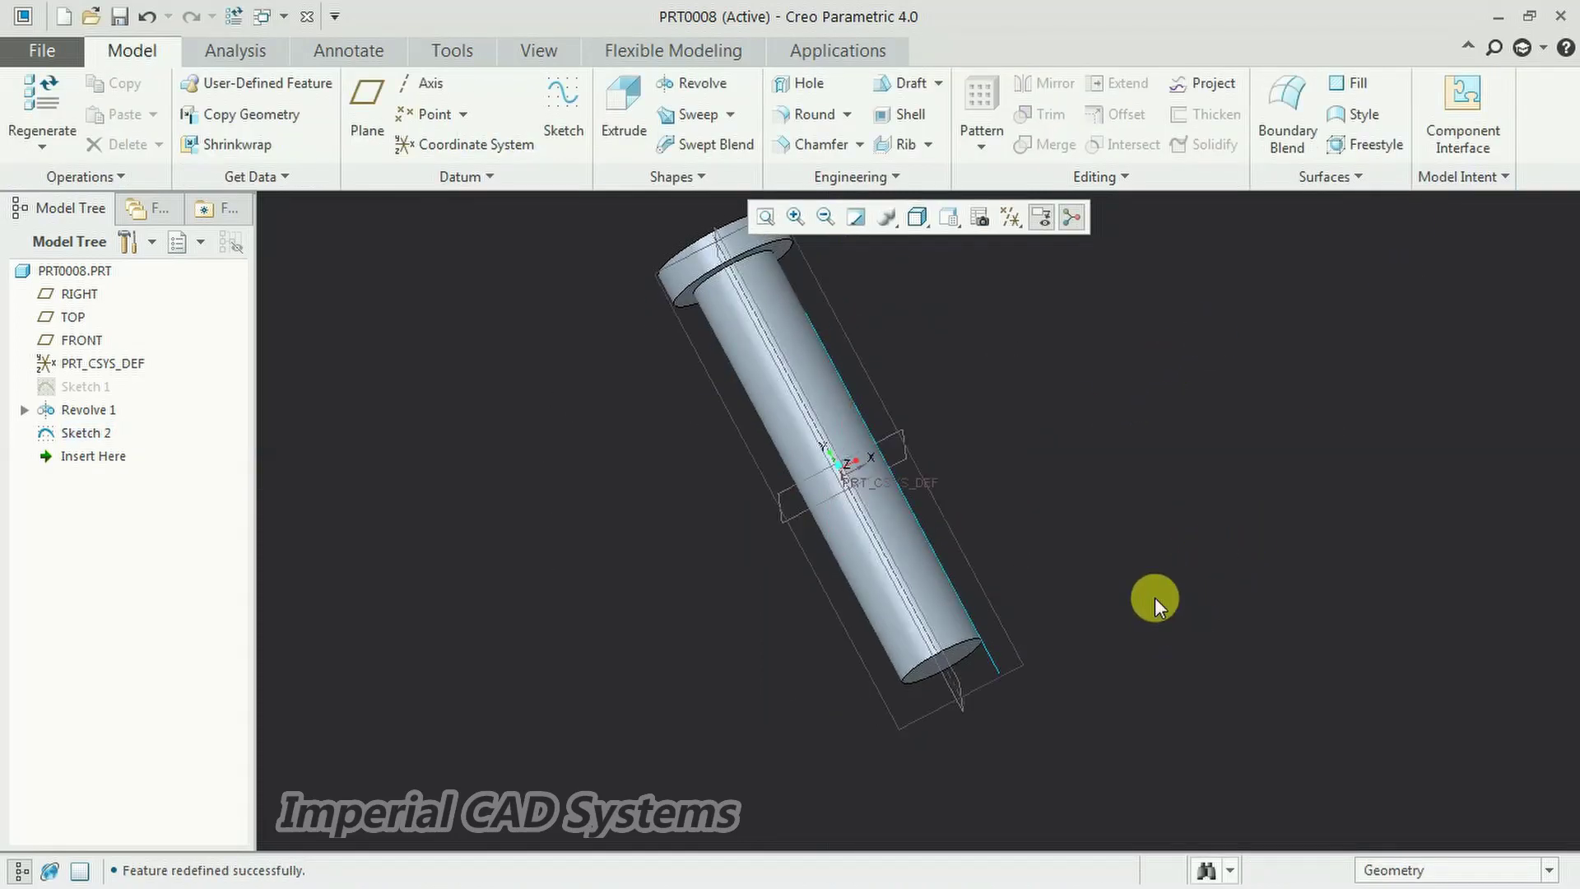
# Start a Helical Sweep with Sketch 2 as its profile and open the section sketch.
pyautogui.click(728, 114)
pyautogui.click(741, 169)
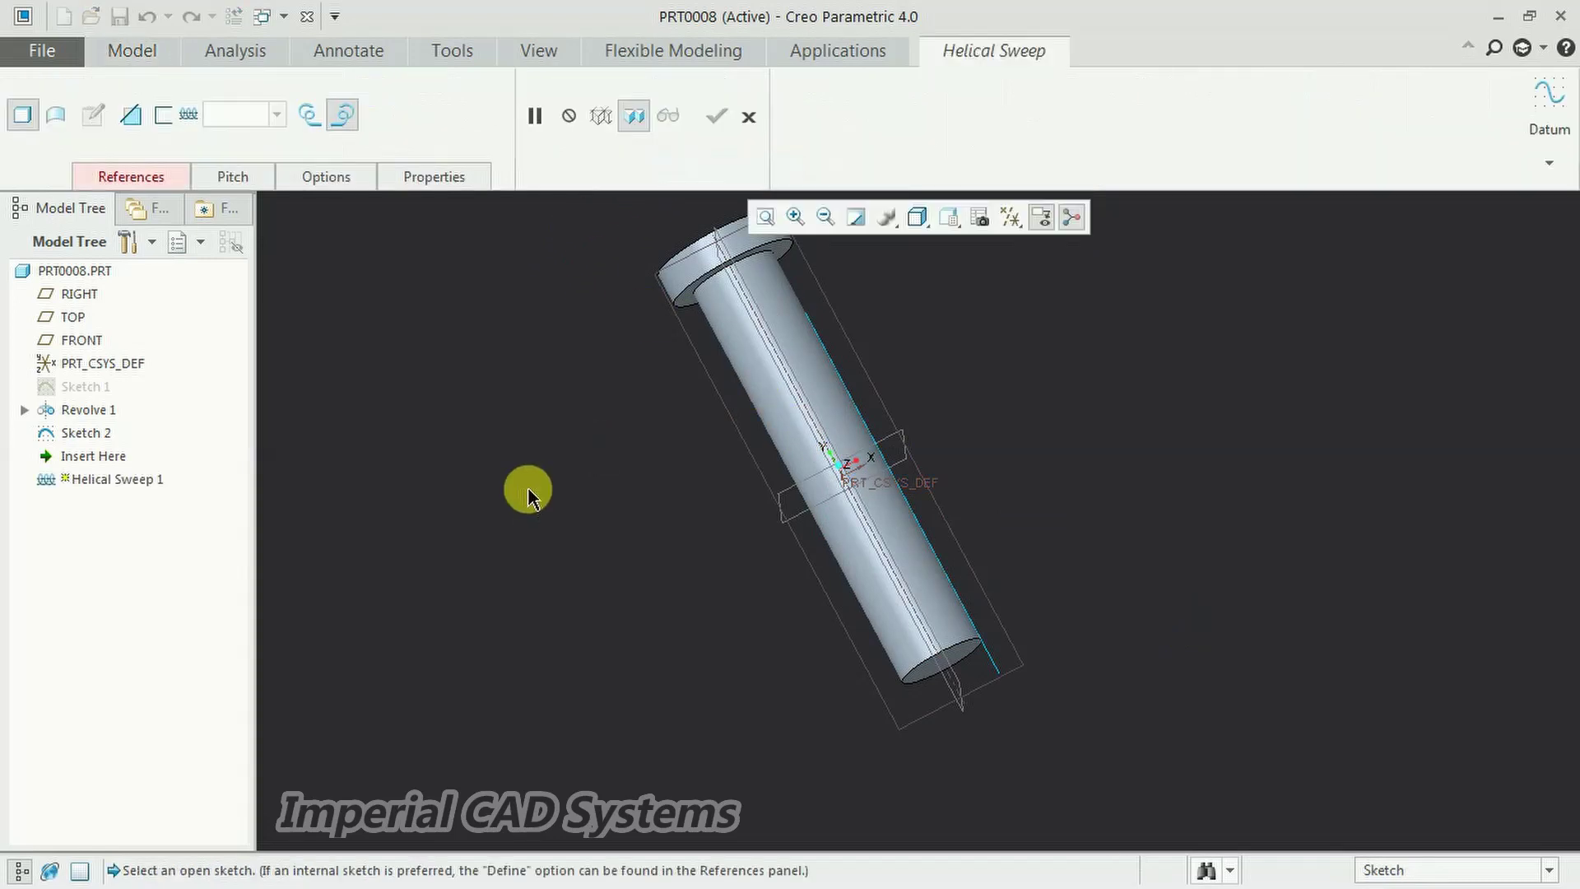
pyautogui.click(985, 645)
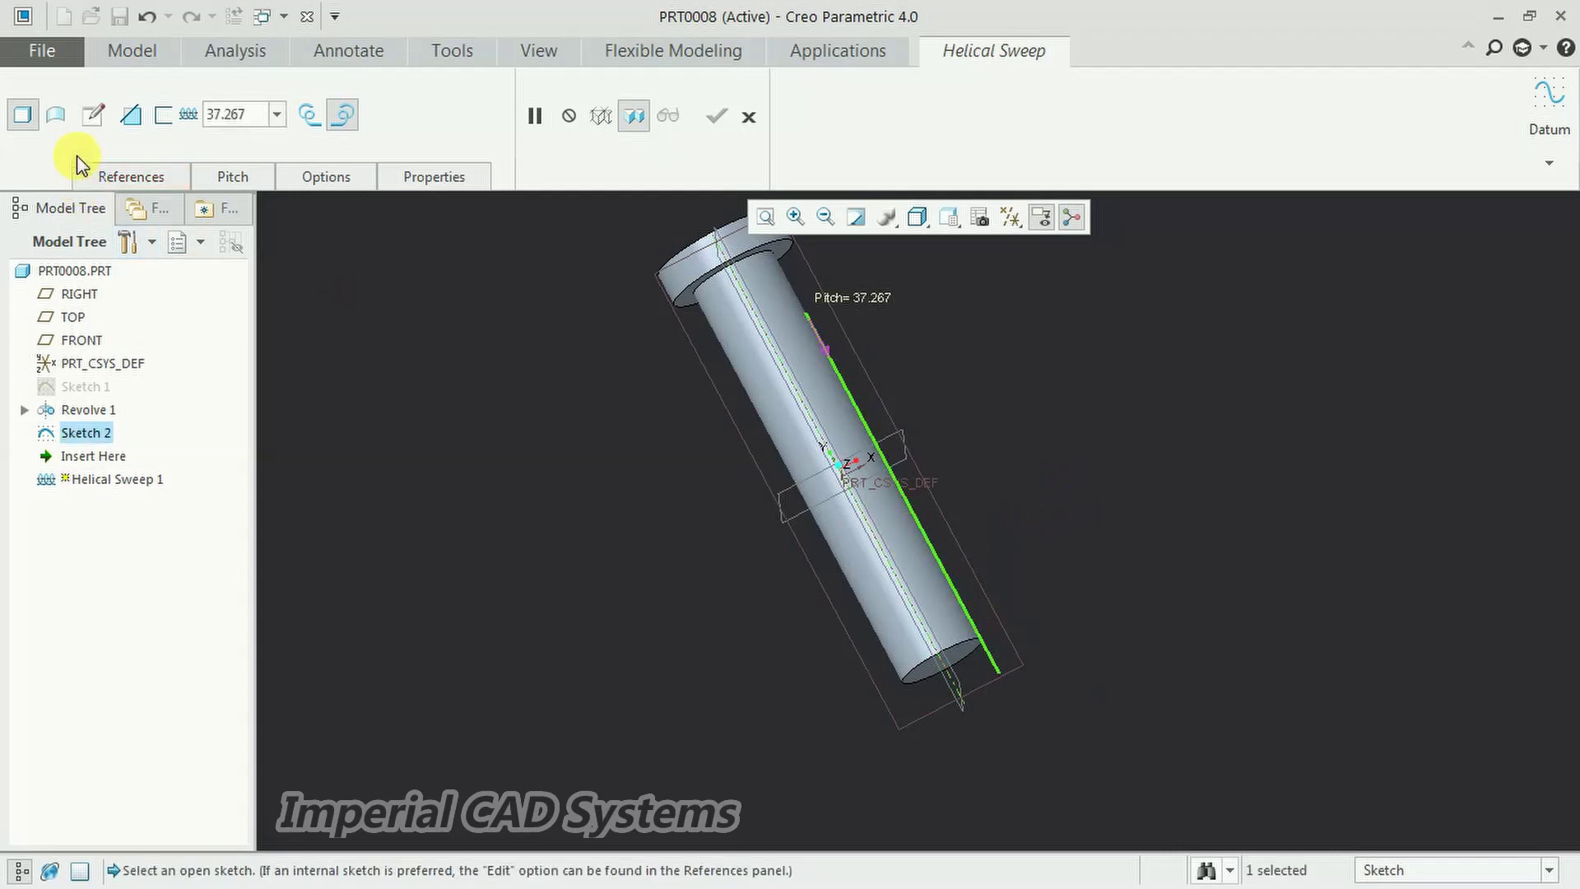
pyautogui.click(93, 117)
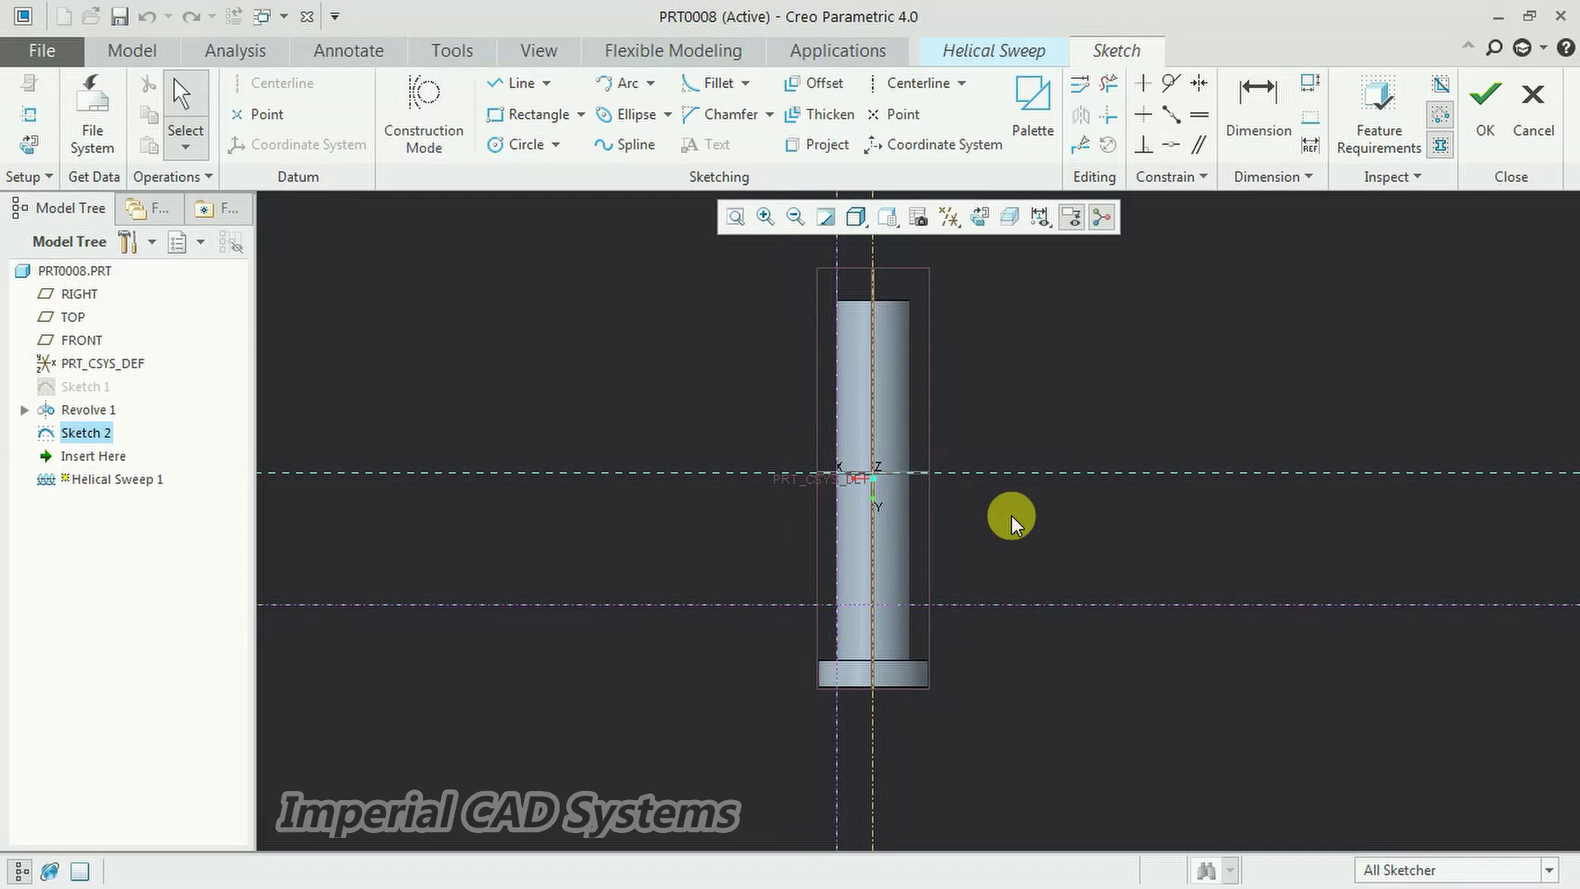
# Sketch a circle of dimension 20 at the helix profile's lower start point as the sweep section.
pyautogui.scroll(-1, 1010, 515)
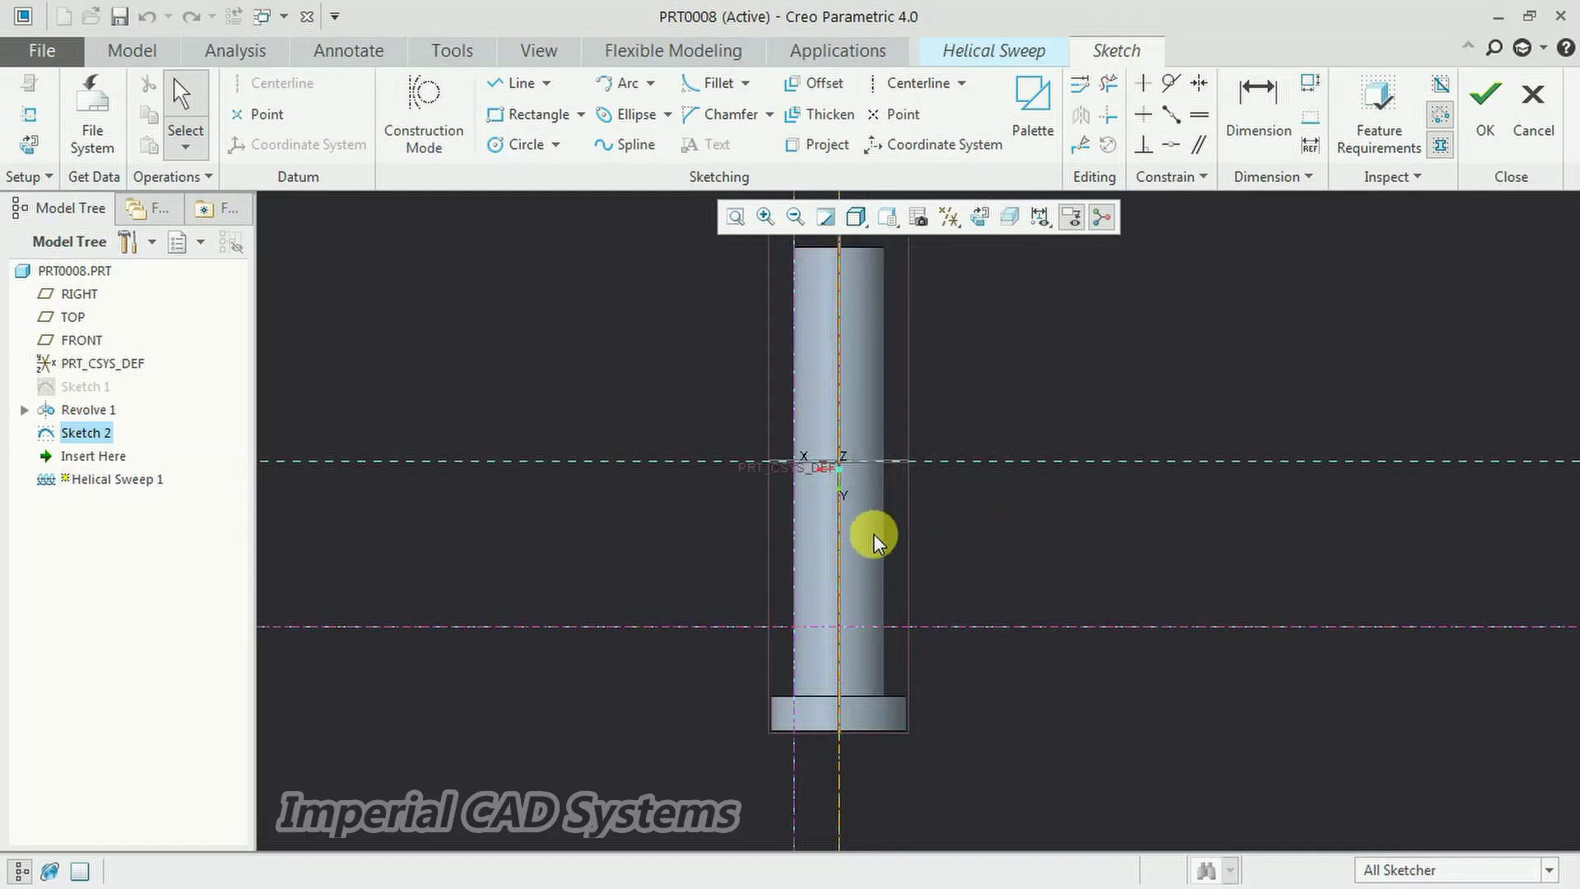
pyautogui.moveTo(871, 535)
pyautogui.mouseDown(button='middle')
pyautogui.moveTo(1016, 634)
pyautogui.moveTo(1086, 617)
pyautogui.moveTo(853, 635)
pyautogui.moveTo(875, 636)
pyautogui.mouseUp(button='middle')
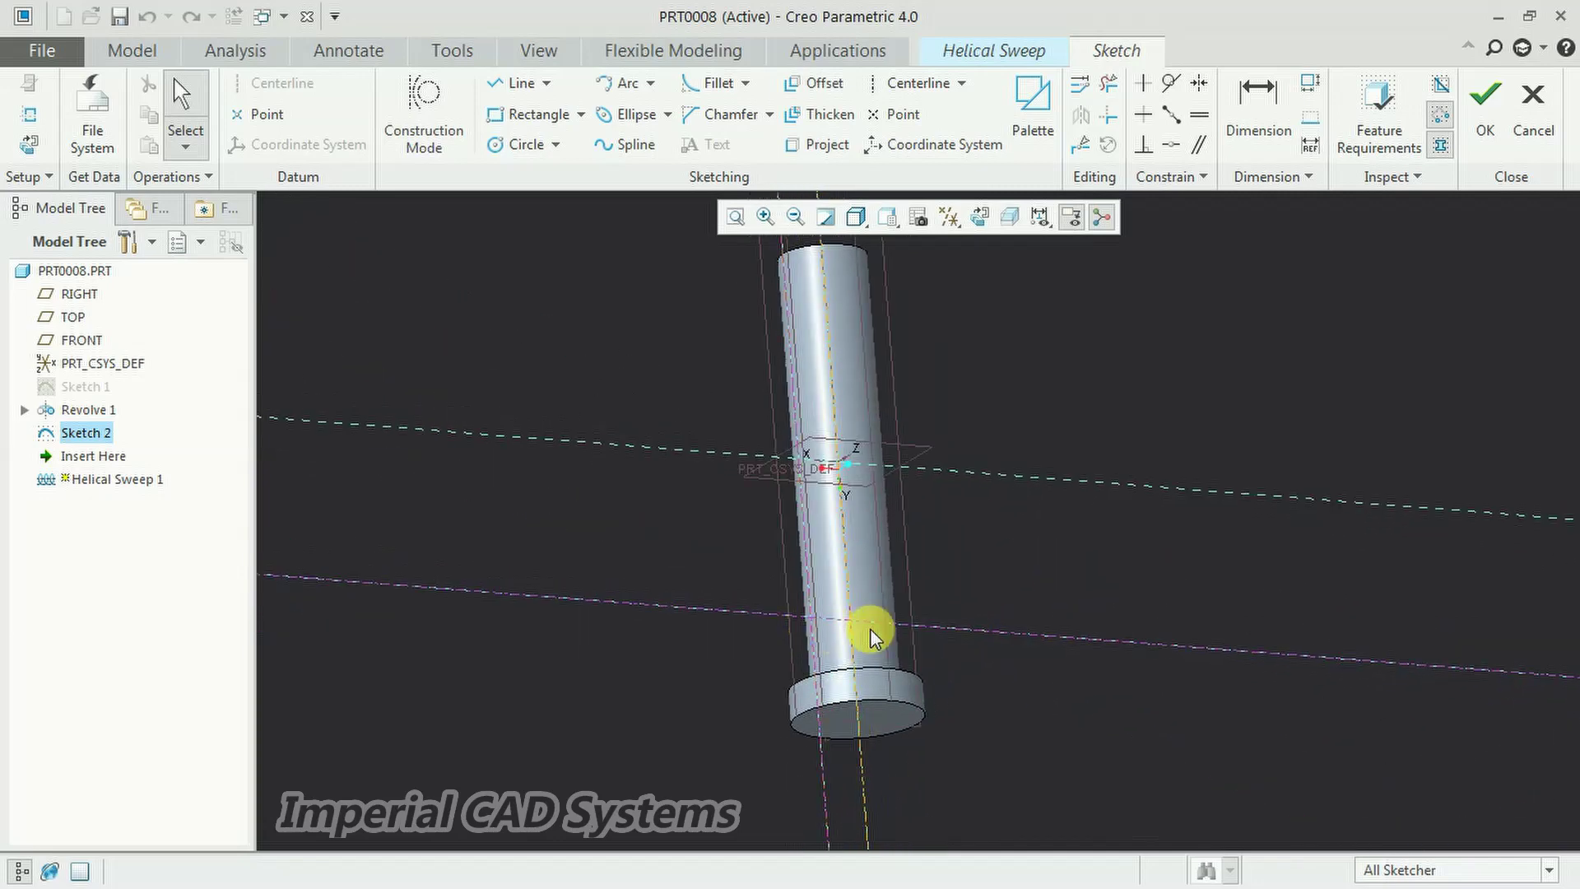
pyautogui.click(980, 217)
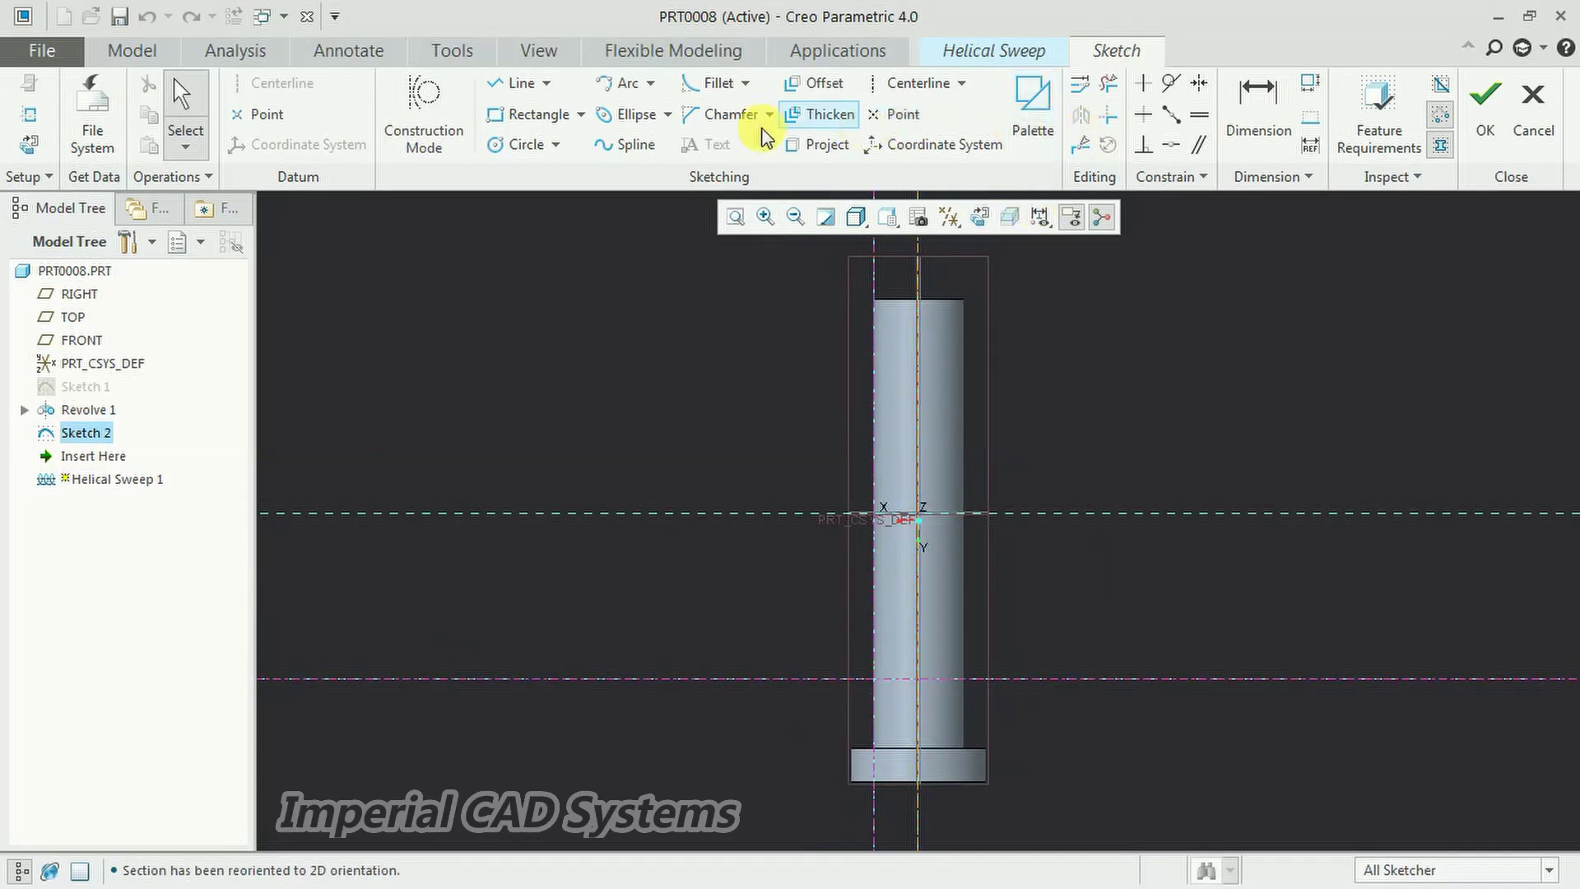
pyautogui.click(515, 147)
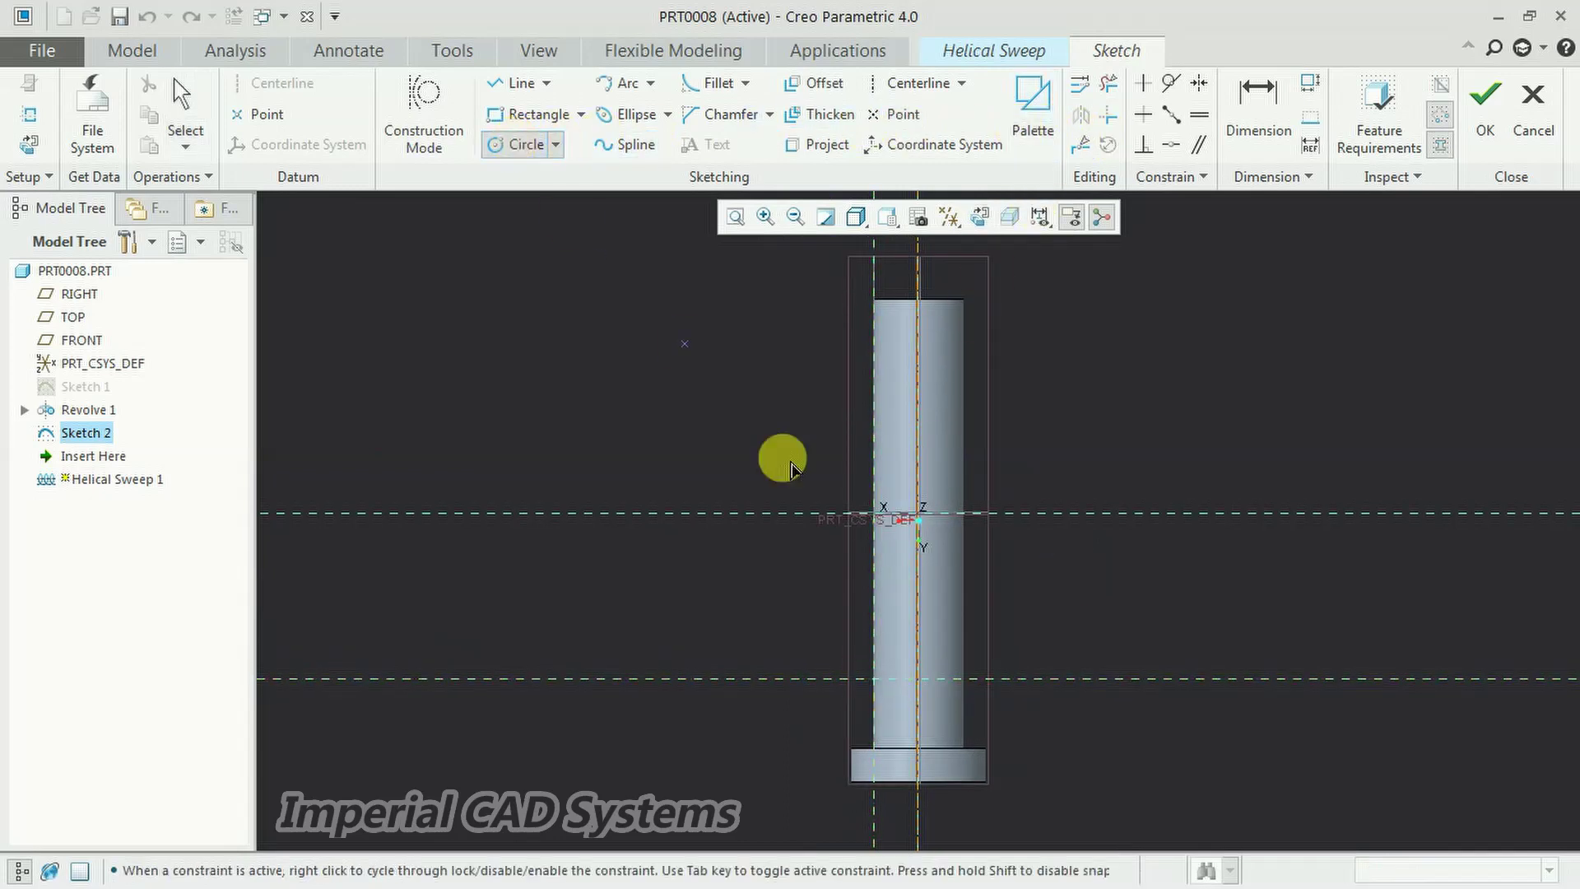
pyautogui.click(877, 687)
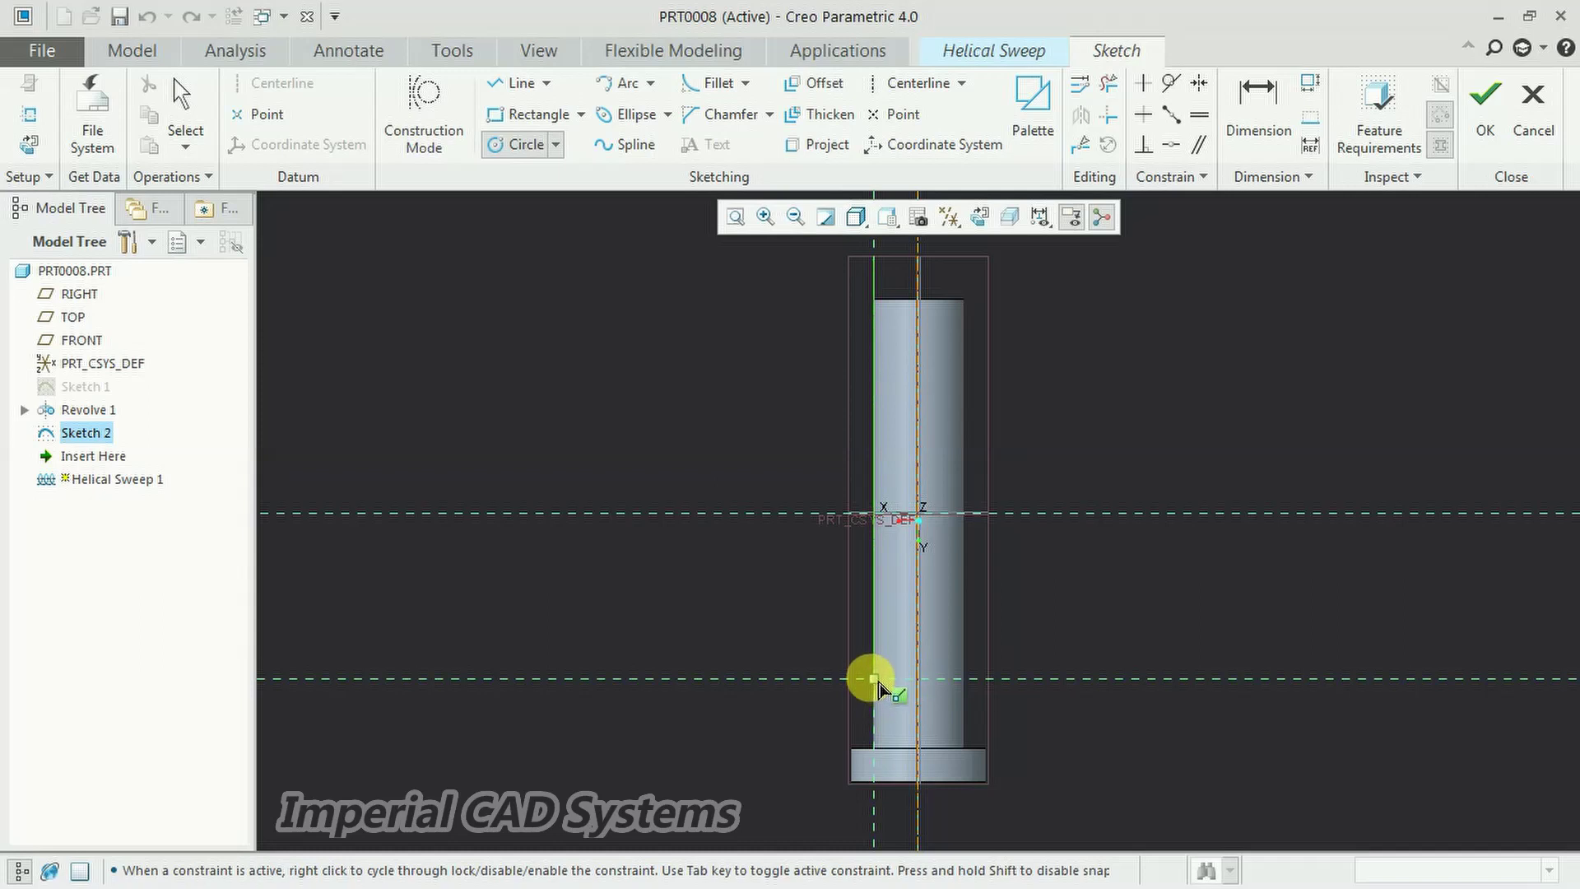
pyautogui.click(885, 662)
pyautogui.middleClick(764, 642)
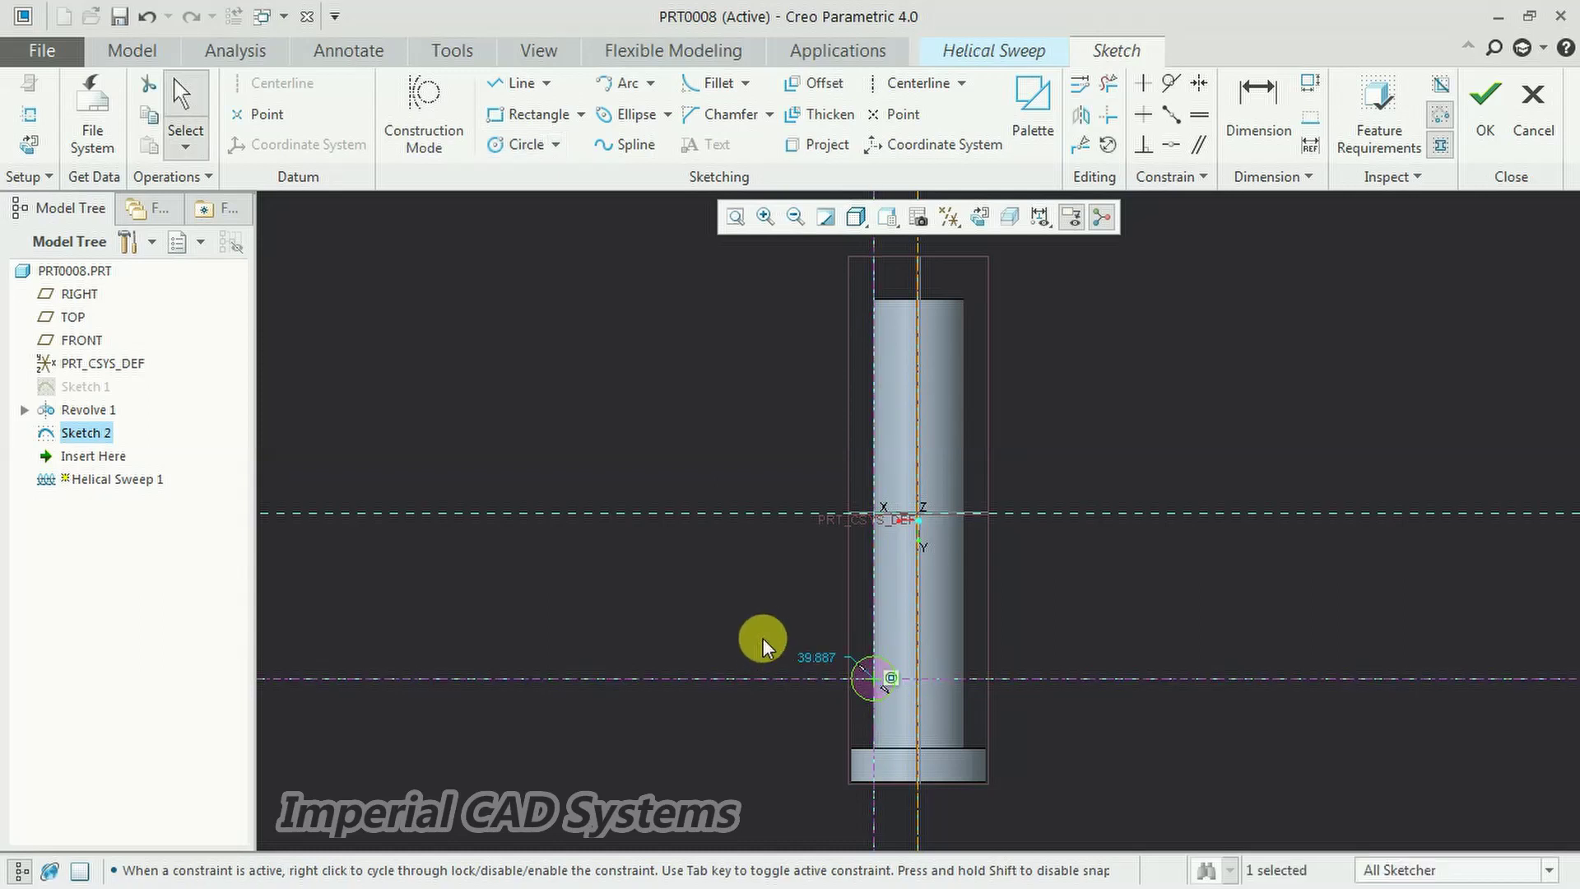
pyautogui.doubleClick(811, 660)
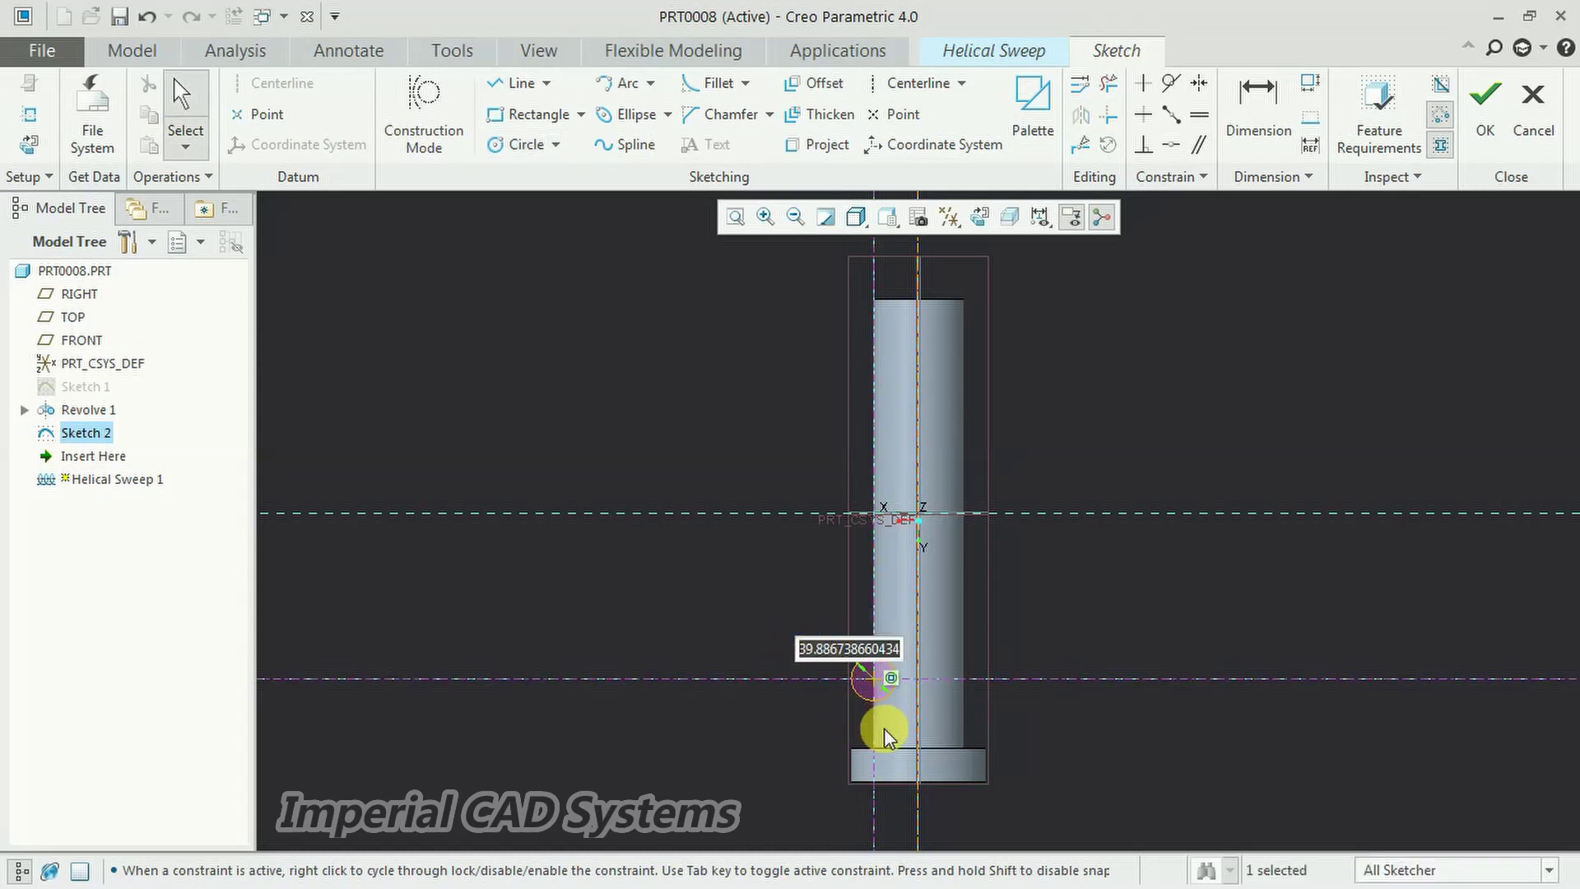
pyautogui.write('20')
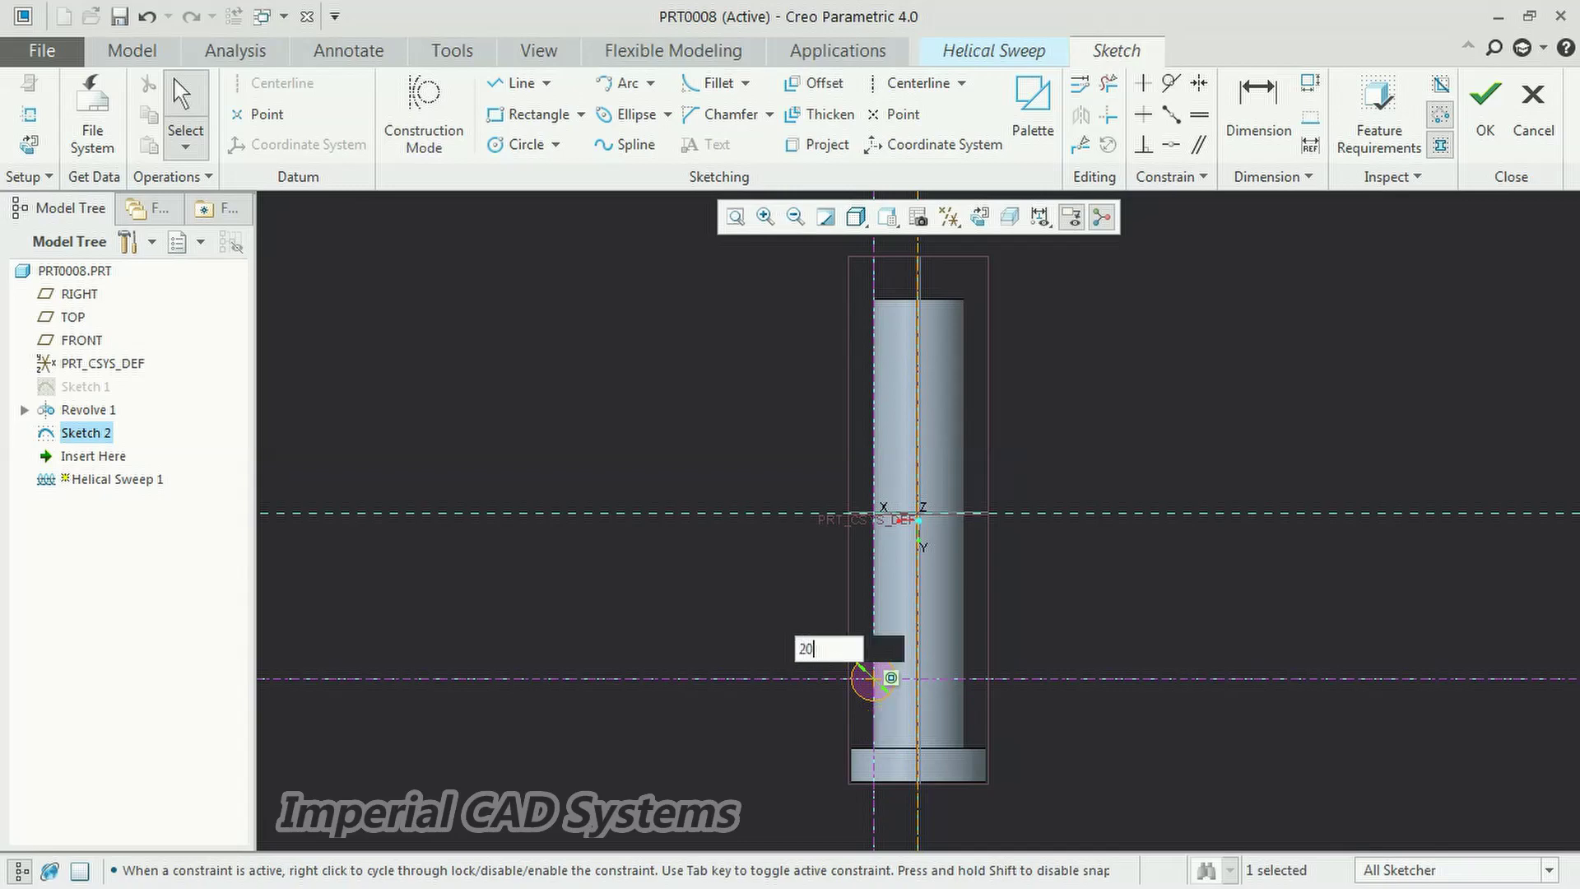
pyautogui.press('Return')
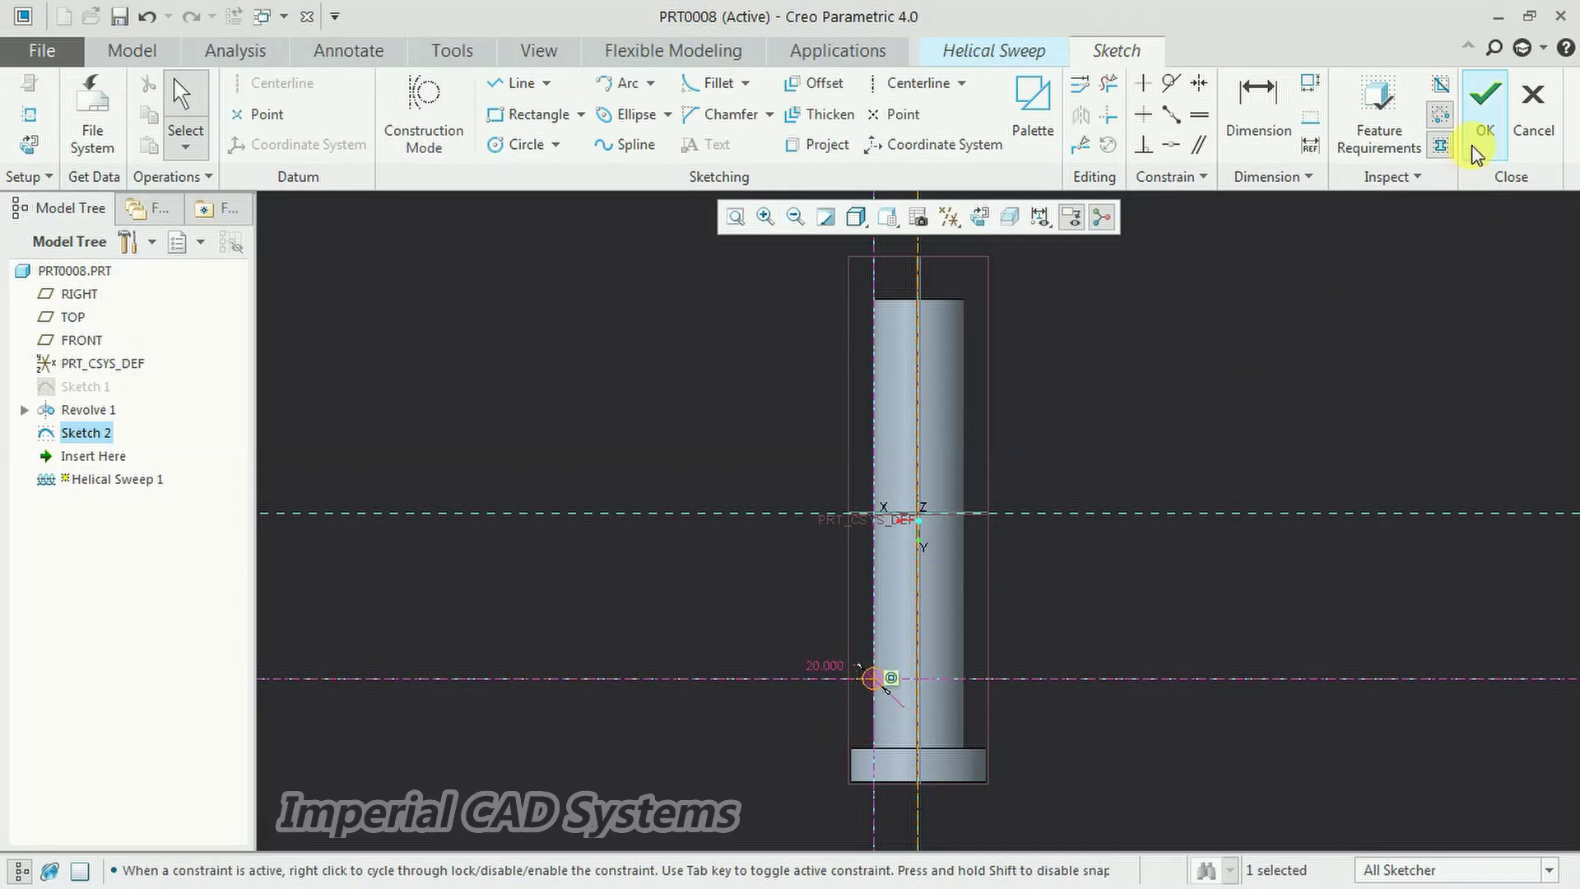
pyautogui.click(1485, 97)
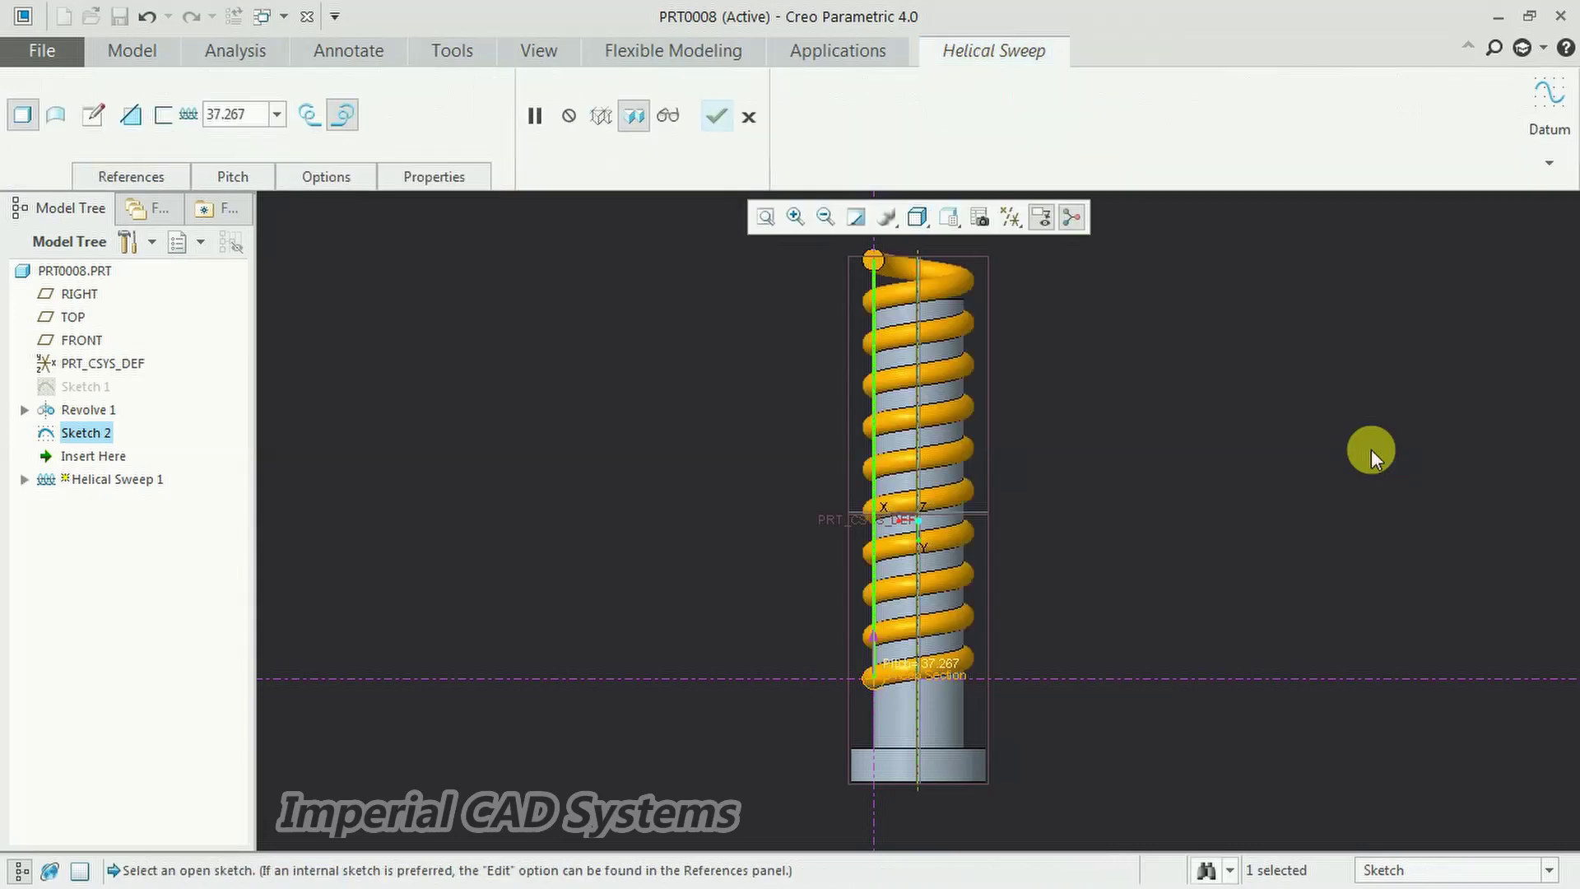
# Set the helical sweep pitch to 25 and finish Helical Sweep 1.
pyautogui.moveTo(1354, 571)
pyautogui.mouseDown(button='middle')
pyautogui.moveTo(1291, 518)
pyautogui.moveTo(1128, 562)
pyautogui.moveTo(1104, 659)
pyautogui.moveTo(1168, 724)
pyautogui.moveTo(959, 762)
pyautogui.moveTo(1017, 741)
pyautogui.mouseUp(button='middle')
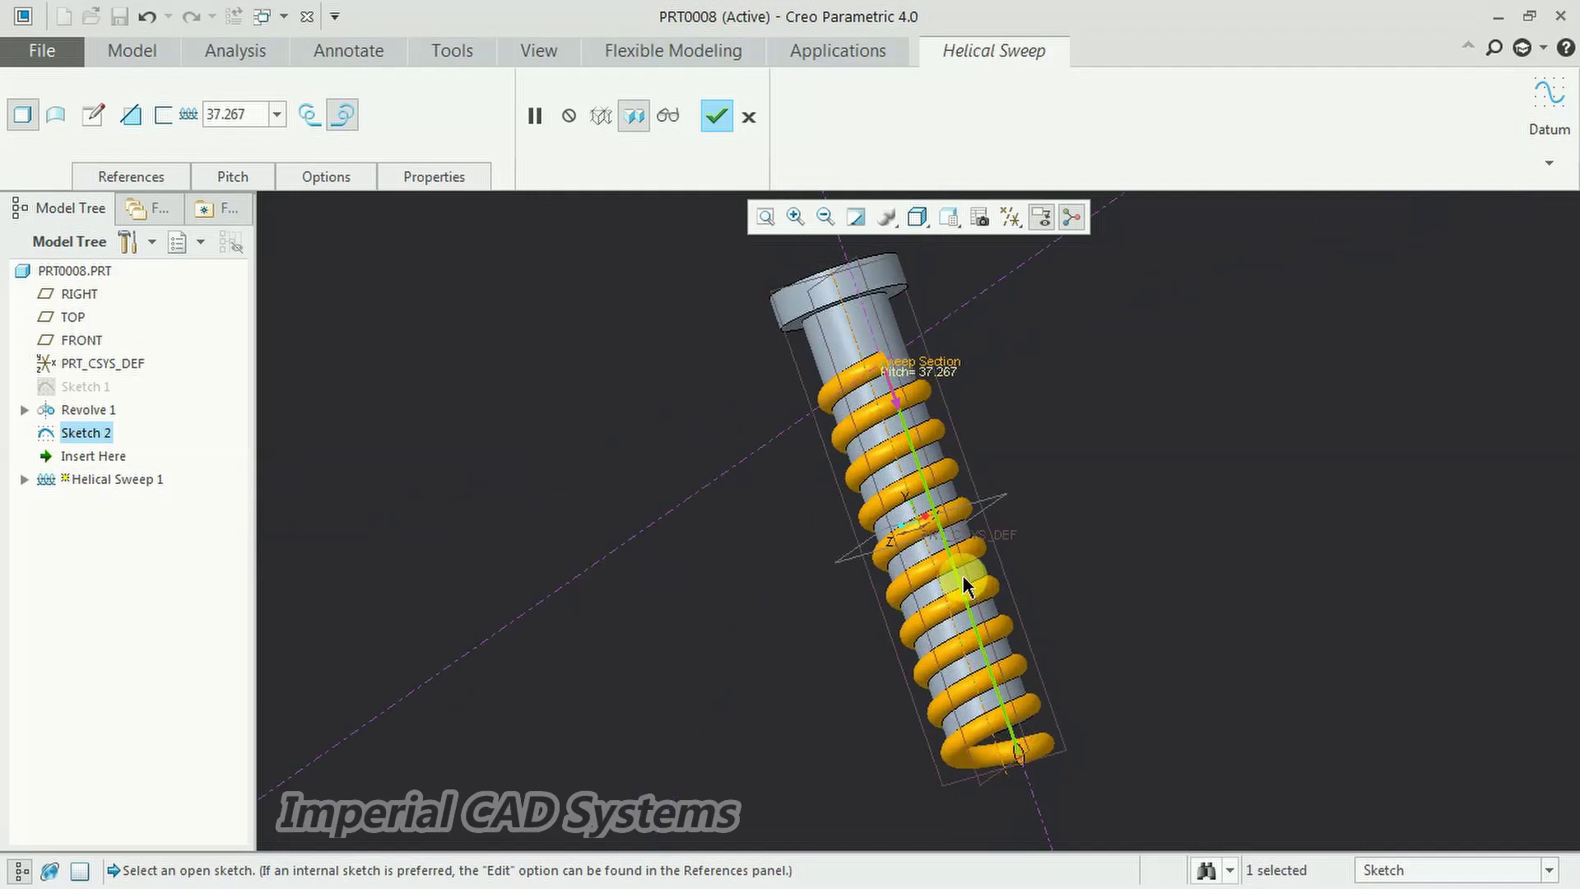
pyautogui.scroll(2, 972, 568)
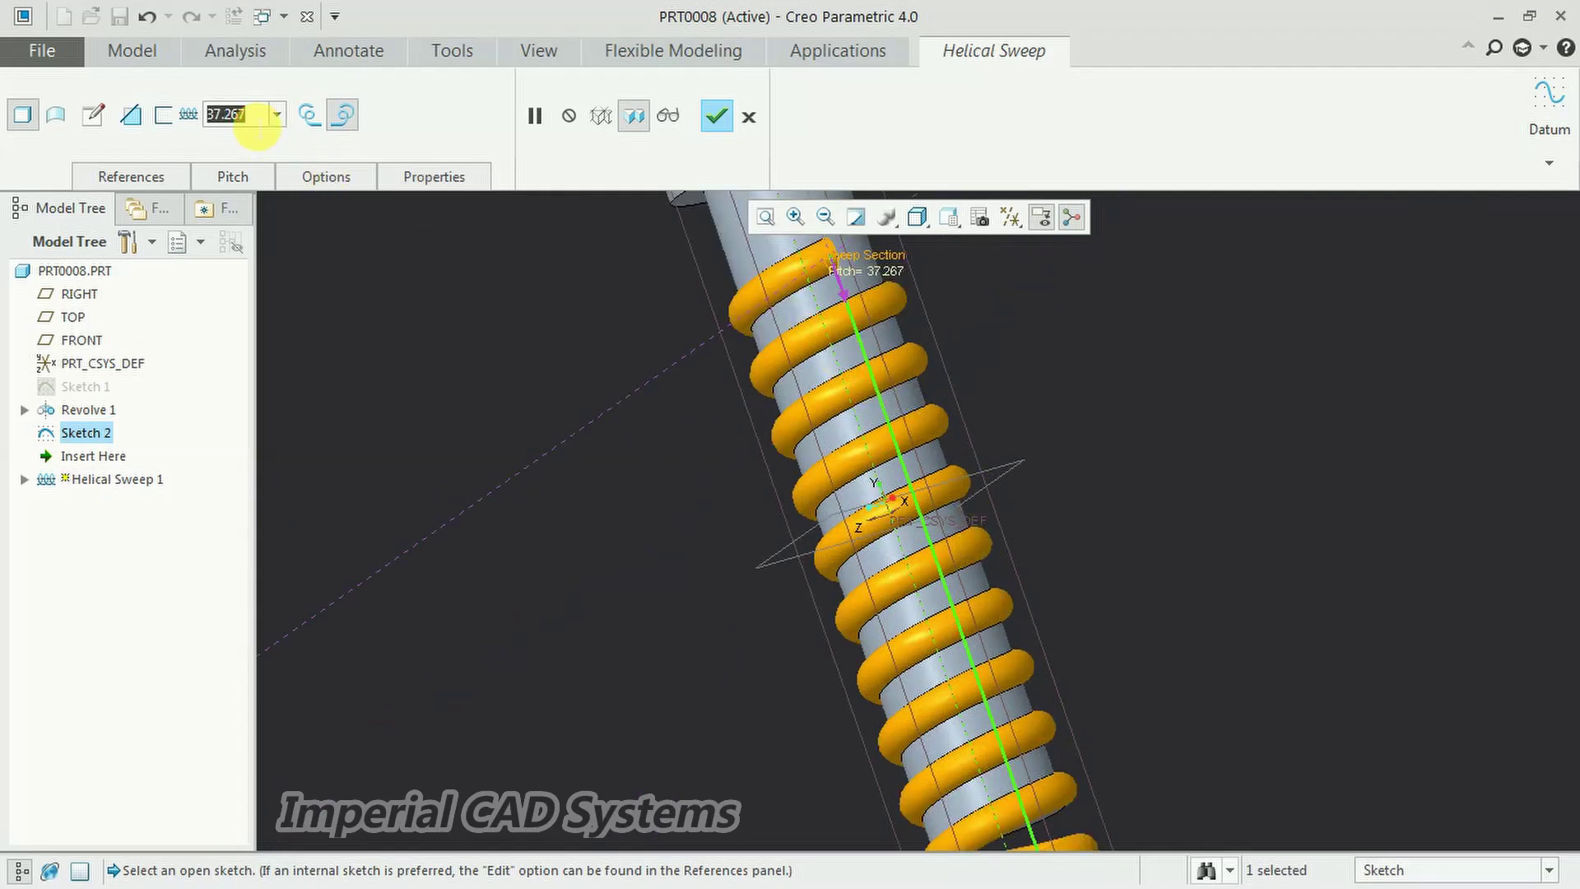
pyautogui.write('25')
pyautogui.press('Return')
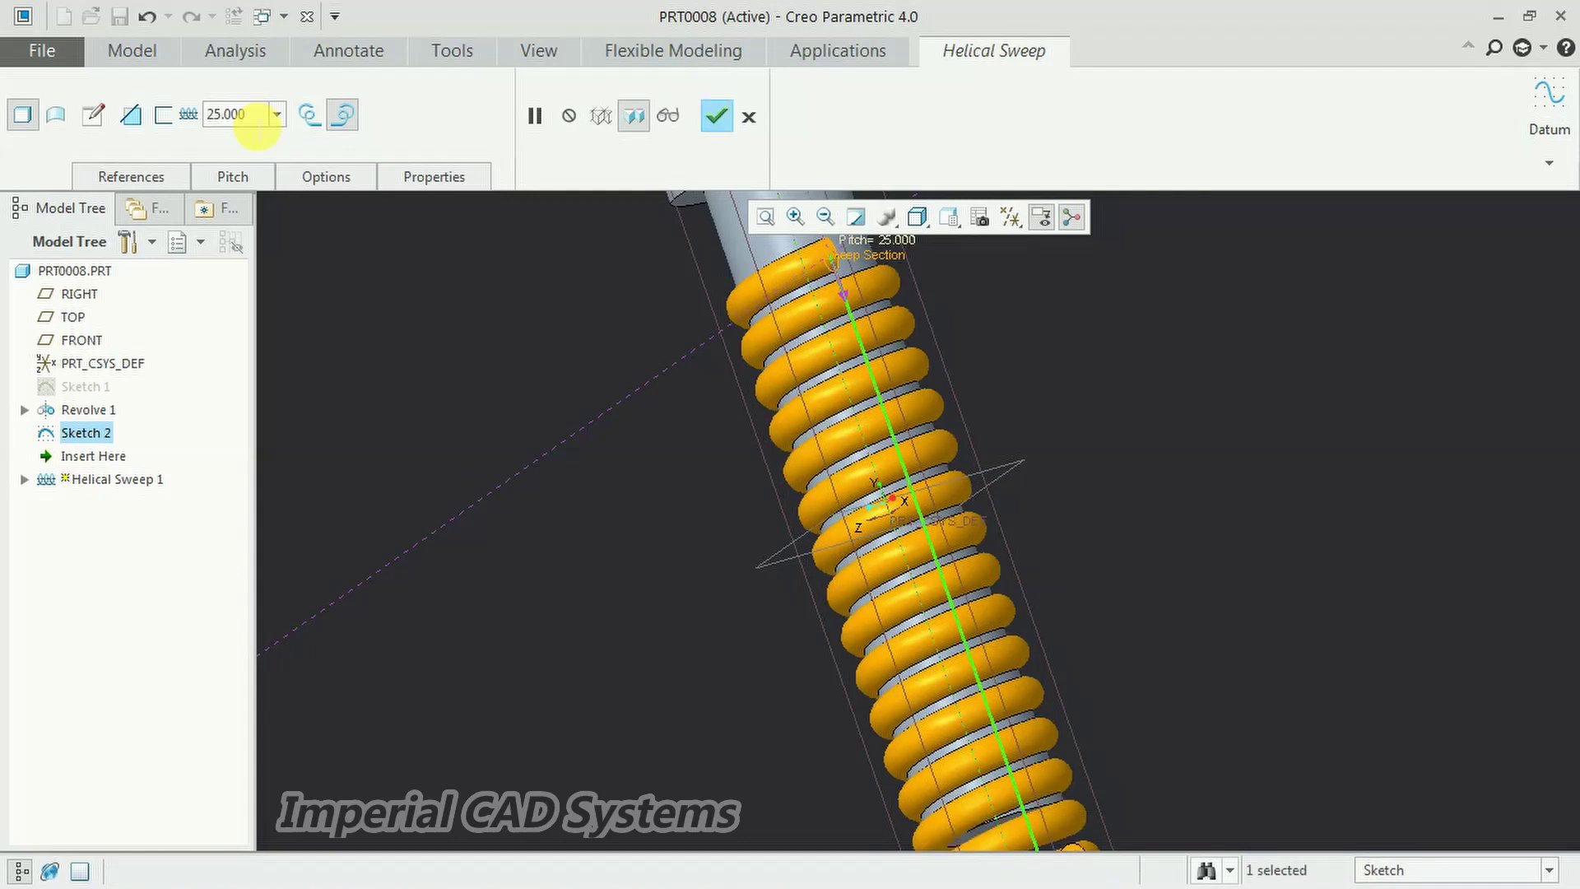
pyautogui.click(717, 119)
# Redefine Helical Sweep 1 with Remove Material so it cuts thread grooves into the shank.
pyautogui.scroll(-3, 698, 506)
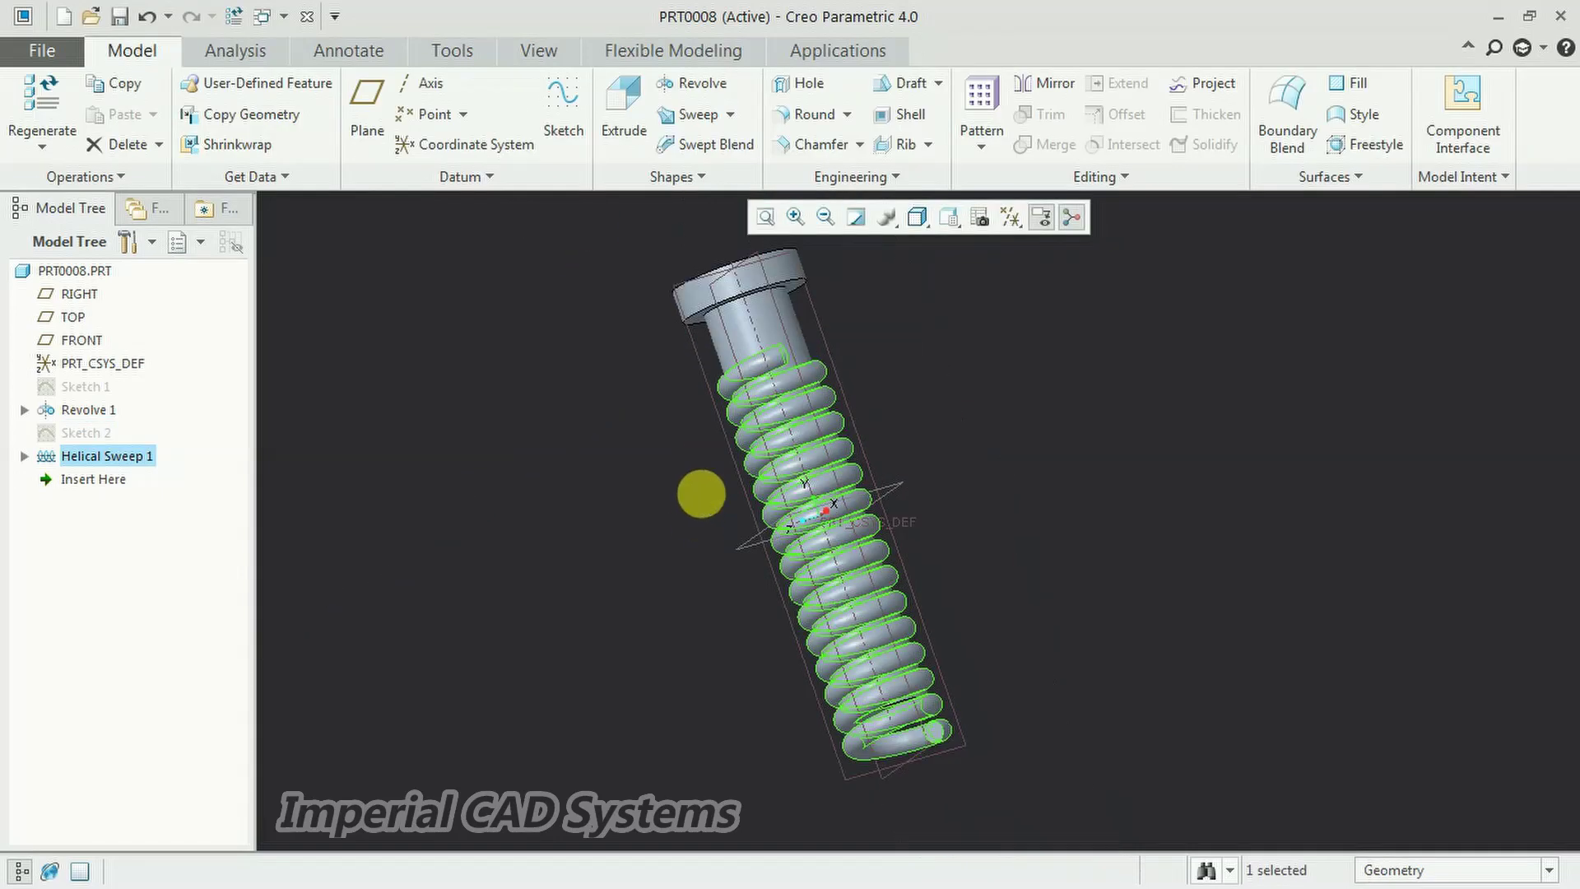
pyautogui.moveTo(701, 494); pyautogui.dragTo(806, 545, button='middle')
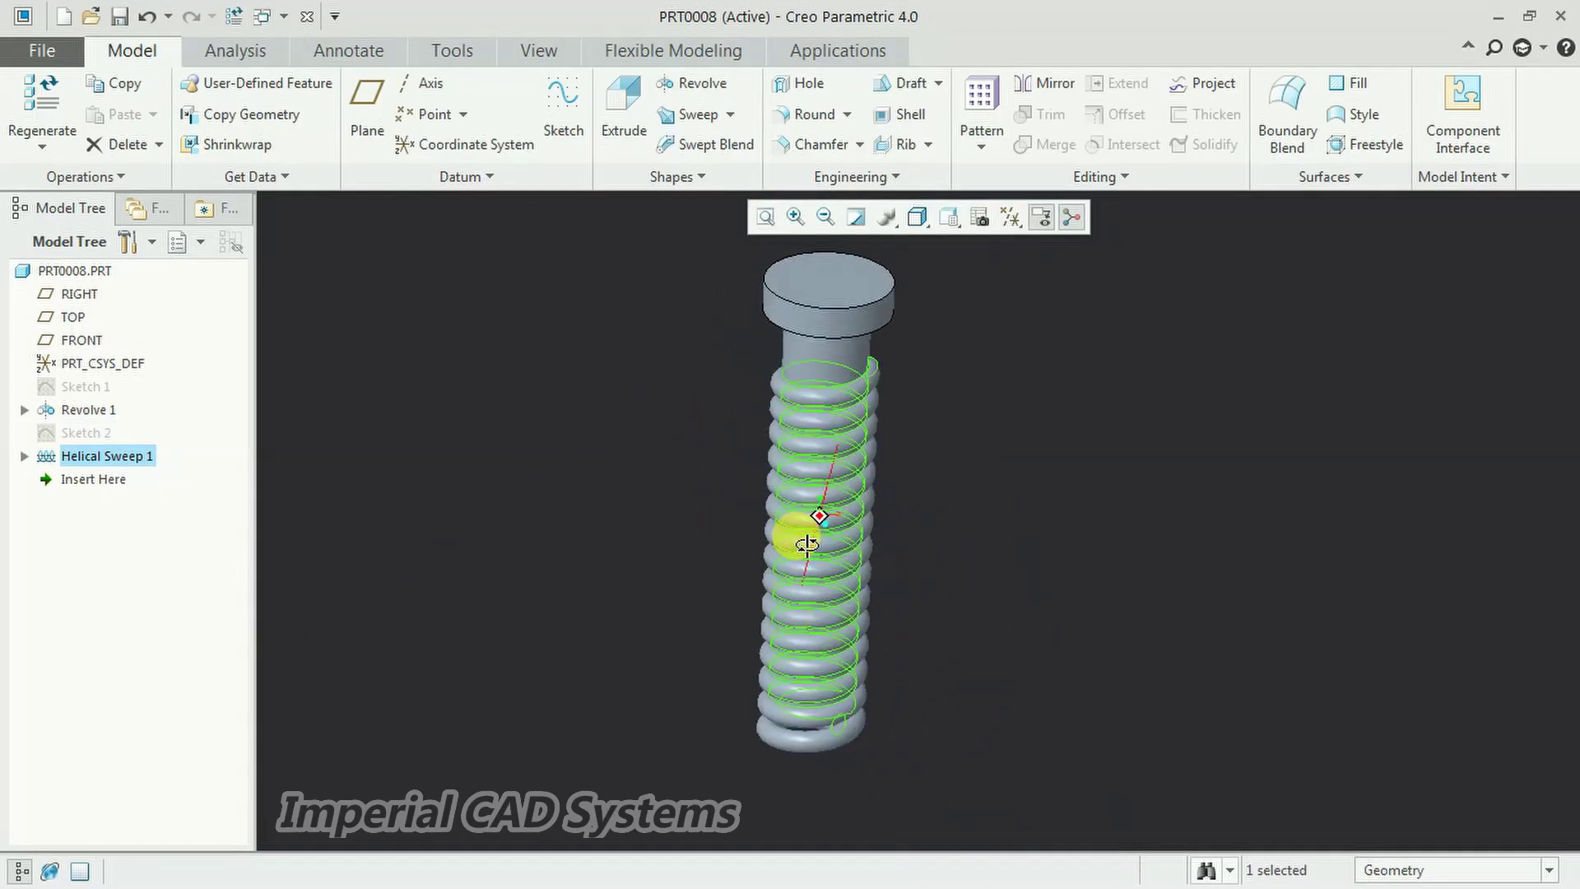
pyautogui.click(1039, 443)
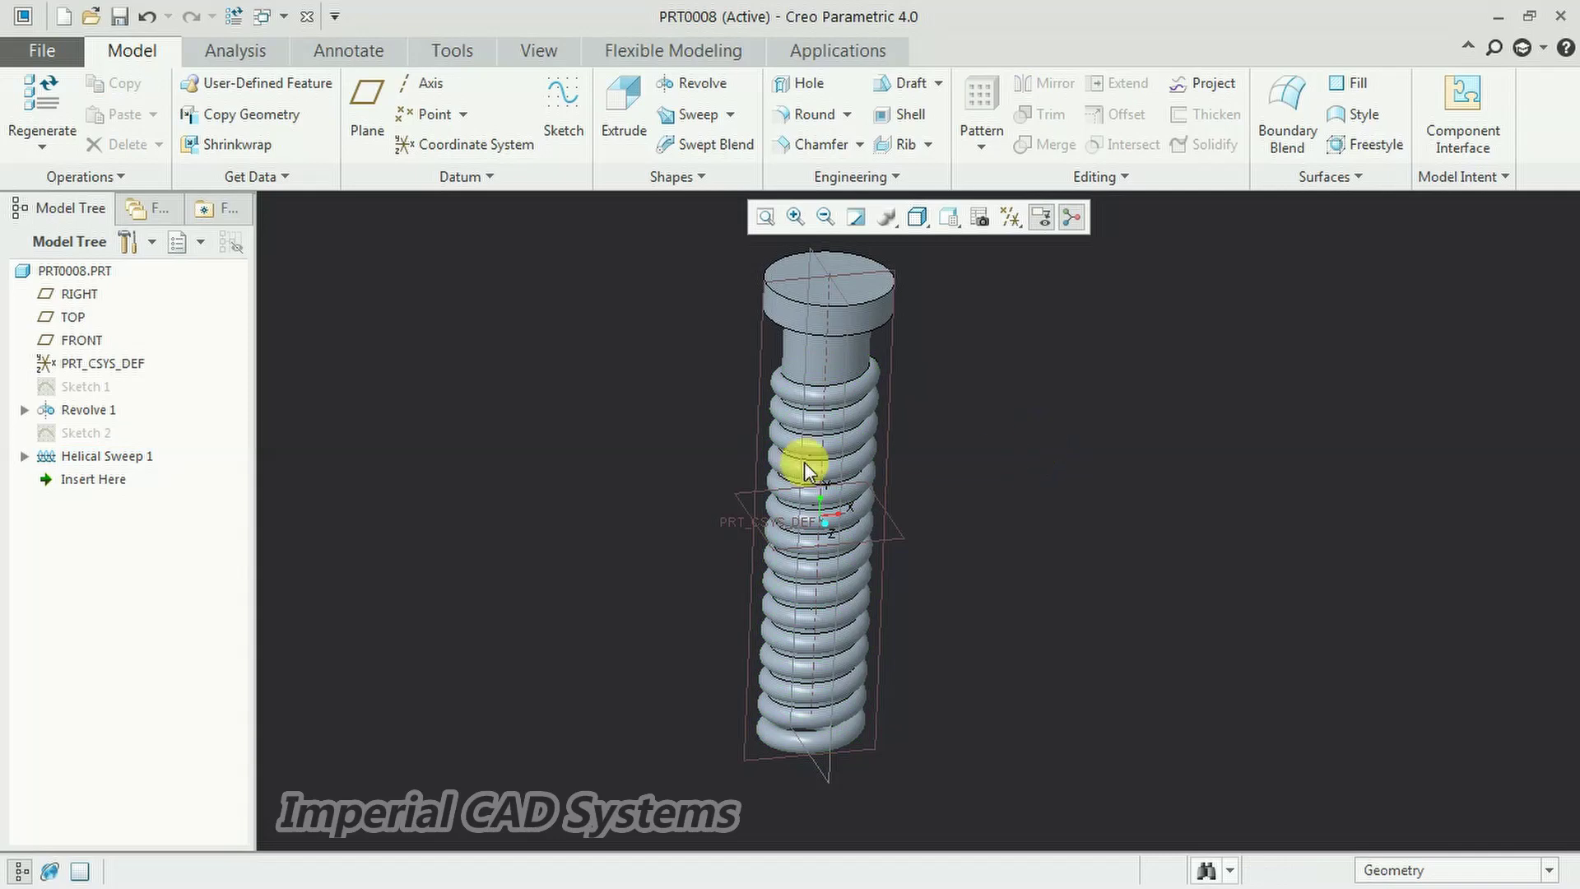
pyautogui.click(130, 457)
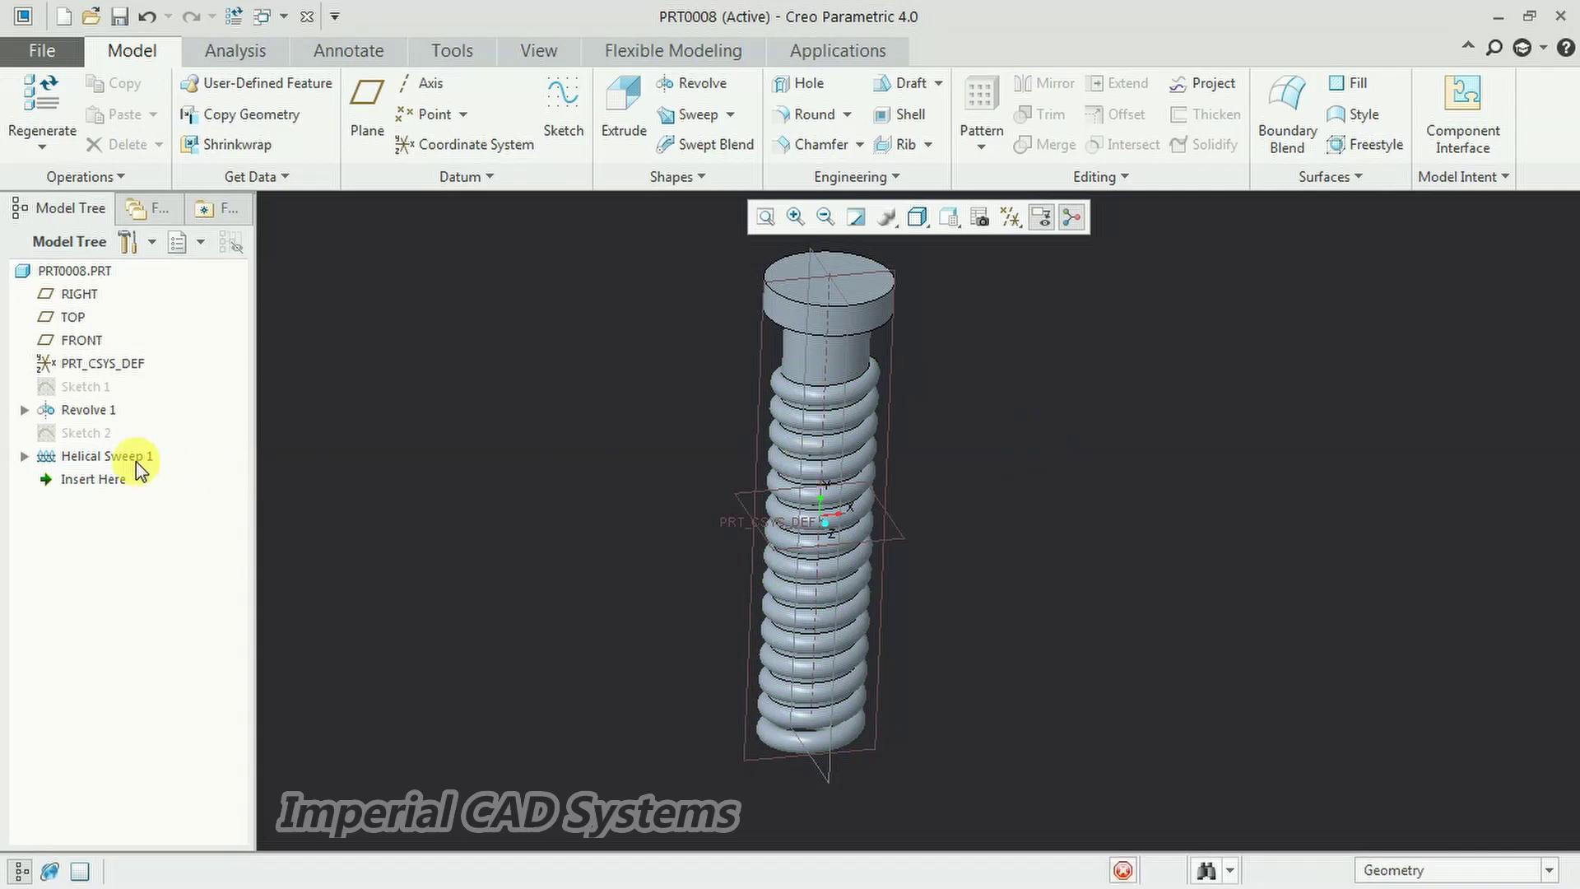
pyautogui.rightClick(133, 458)
pyautogui.click(101, 460)
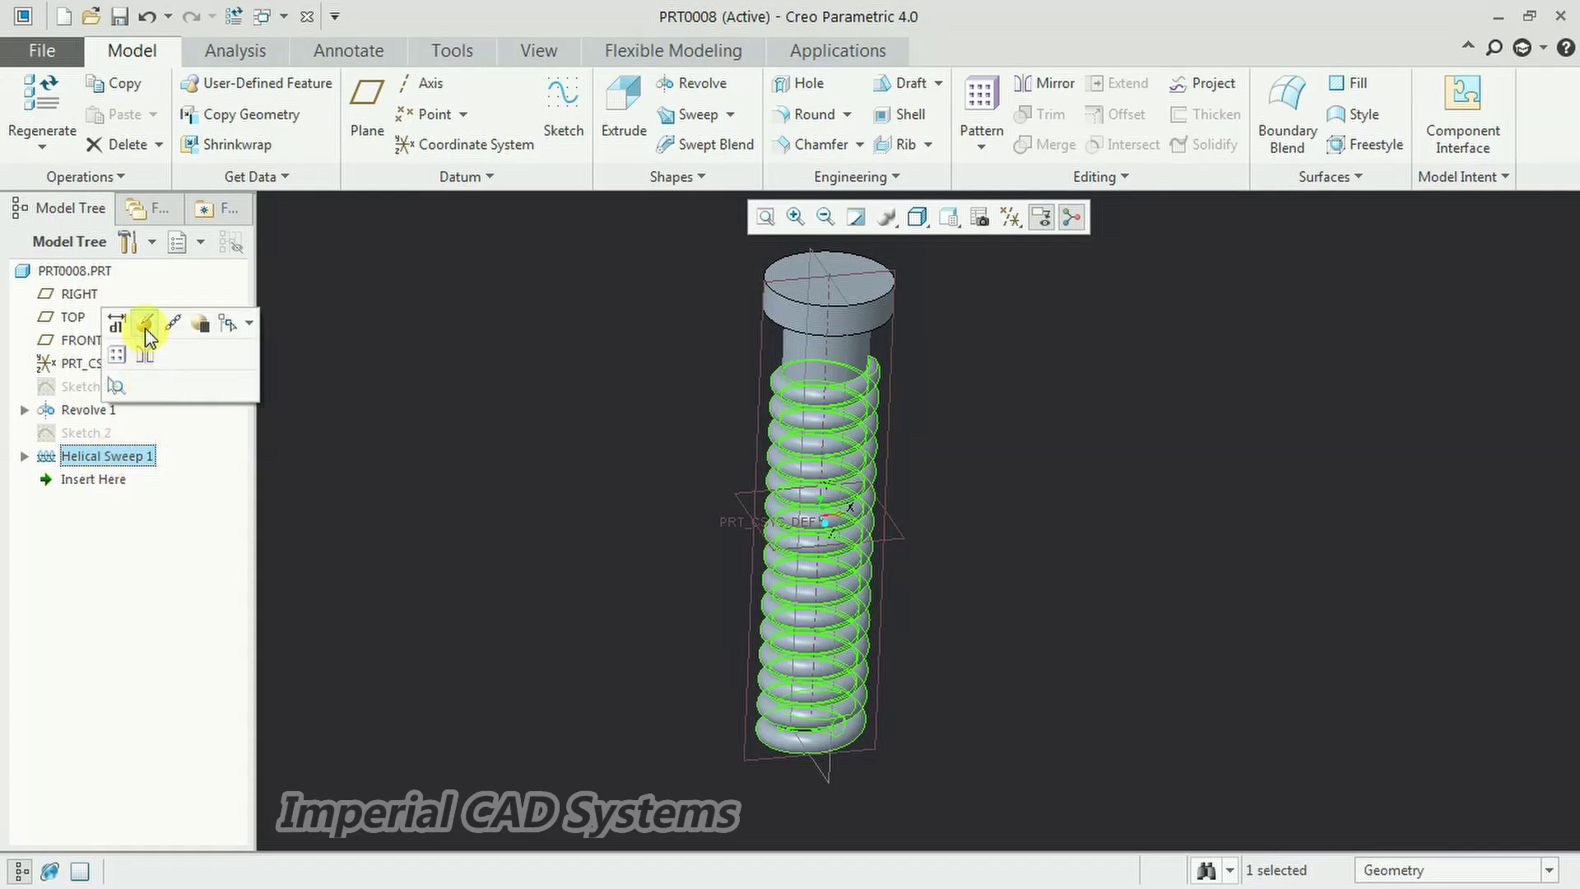
pyautogui.click(145, 324)
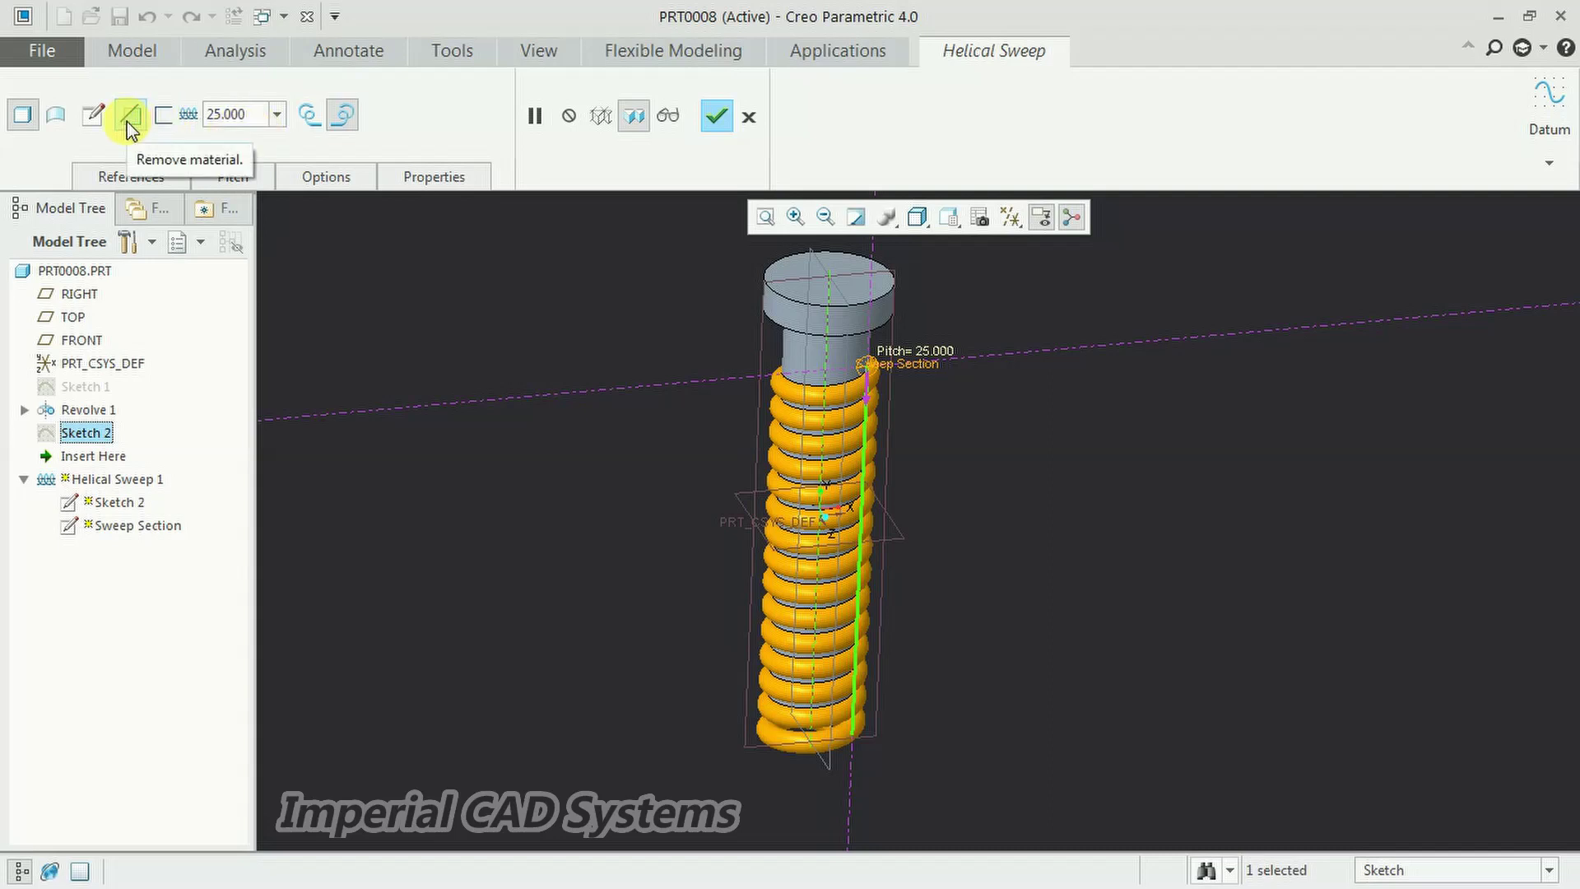
pyautogui.click(128, 119)
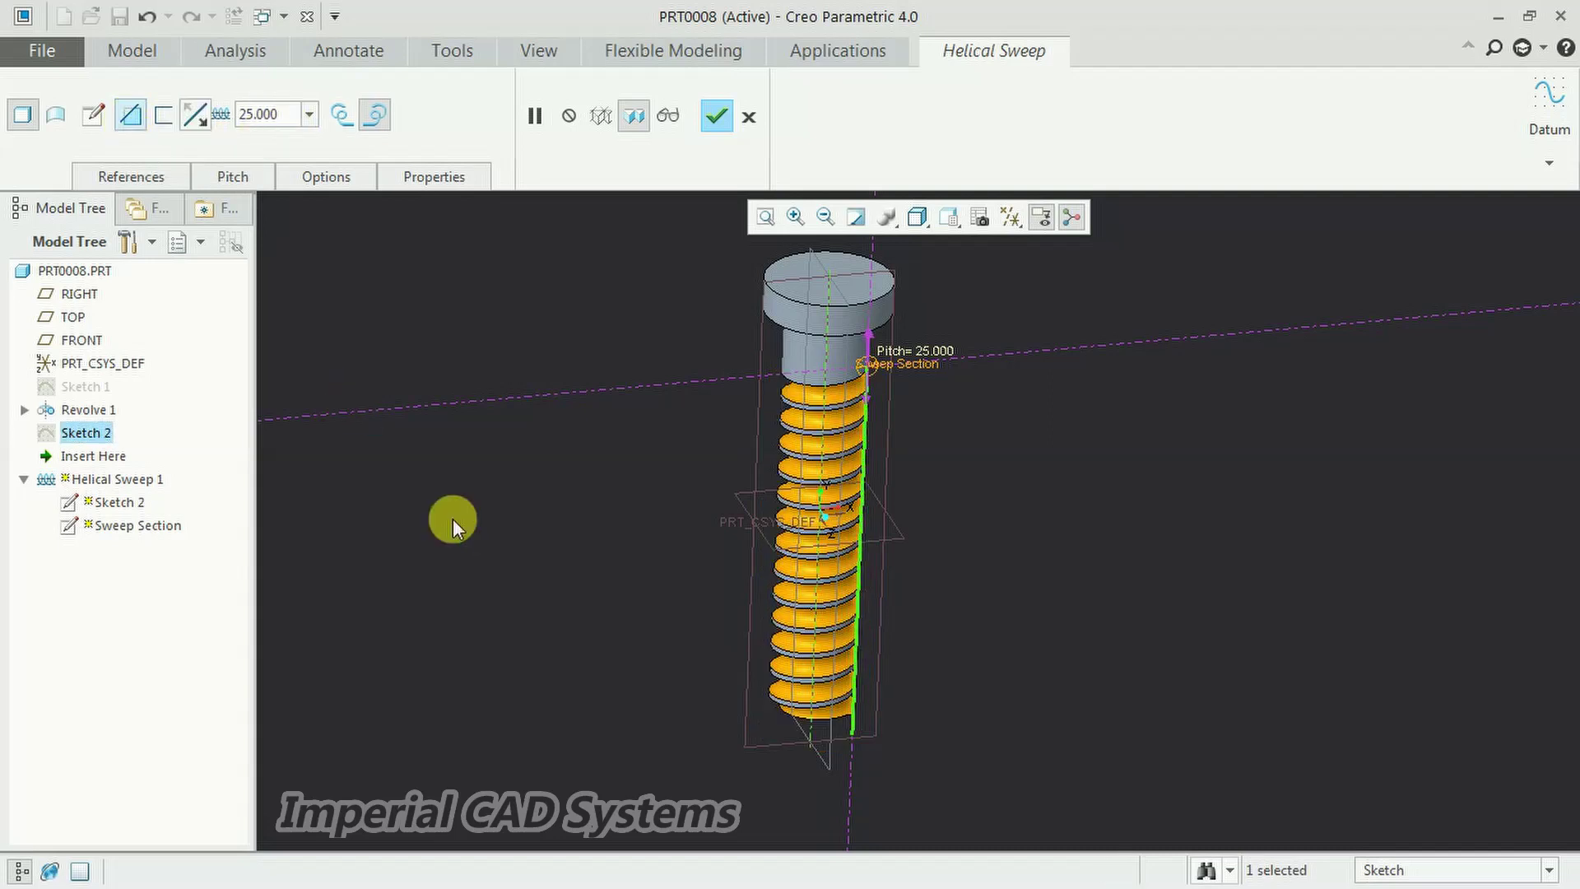
pyautogui.click(717, 116)
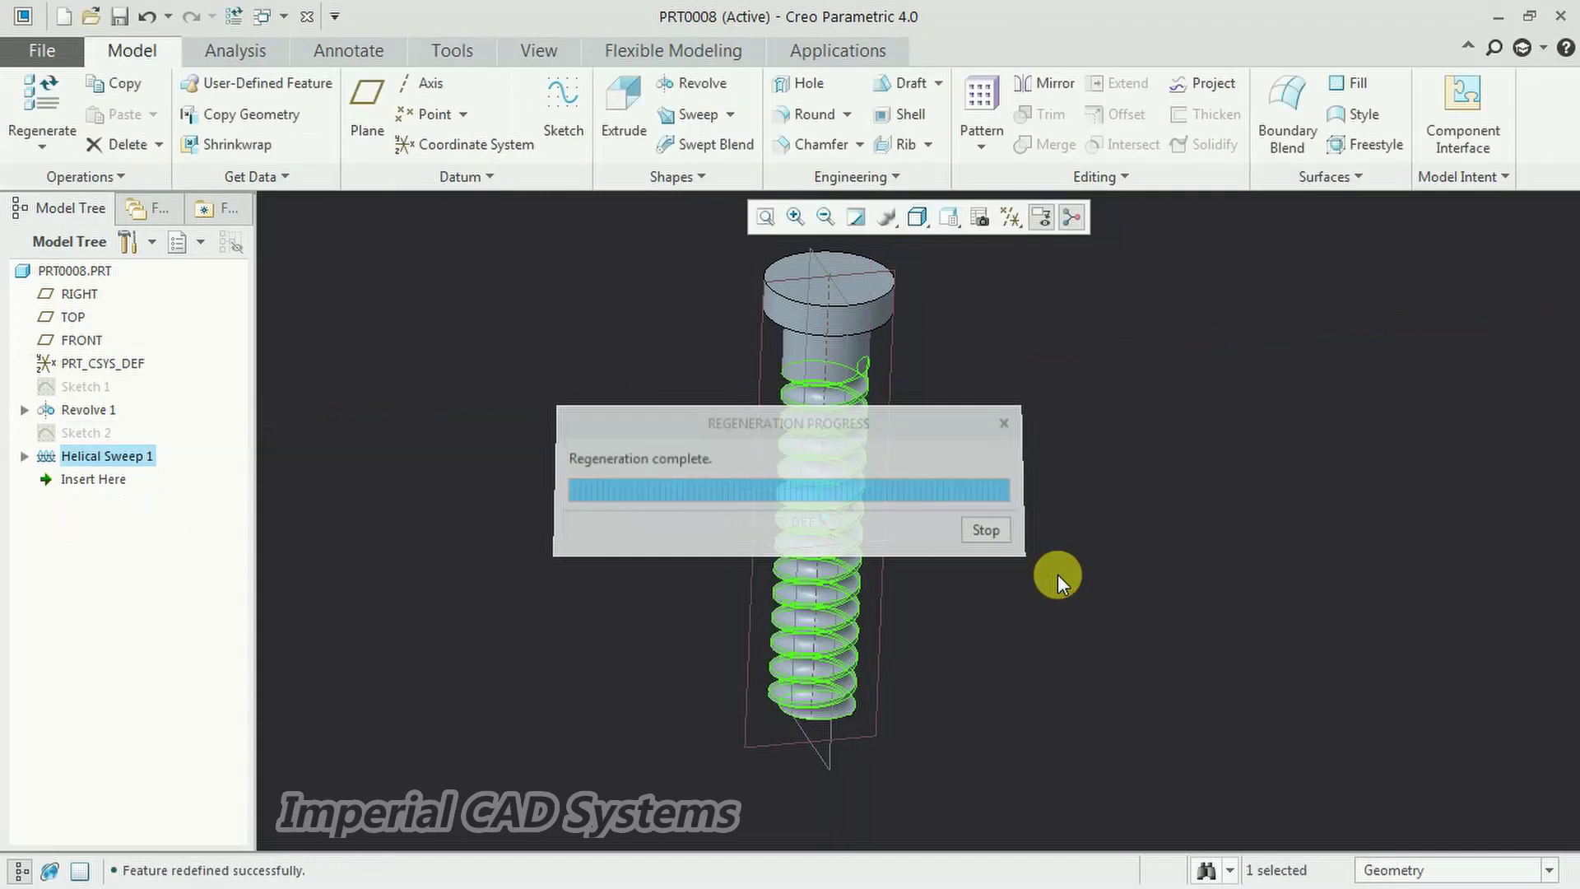
pyautogui.click(1090, 665)
# Edit Helical Sweep 1's section sketch, changing the circle dimension from 20 to 8.
pyautogui.moveTo(1090, 665); pyautogui.dragTo(1148, 598, button='middle')
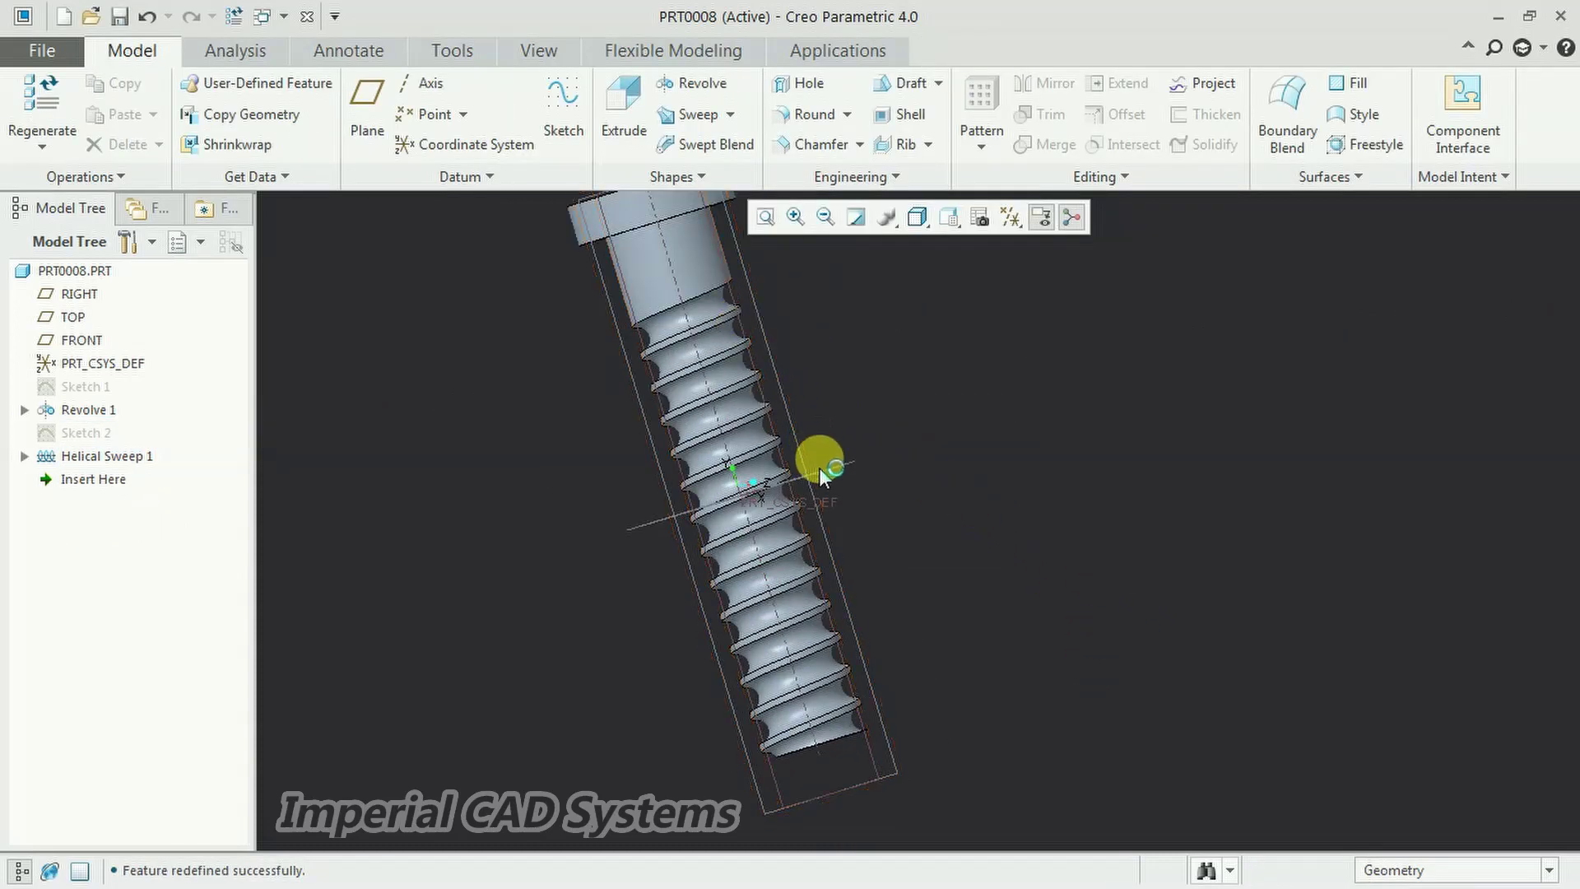
pyautogui.moveTo(814, 462); pyautogui.dragTo(804, 466, button='middle')
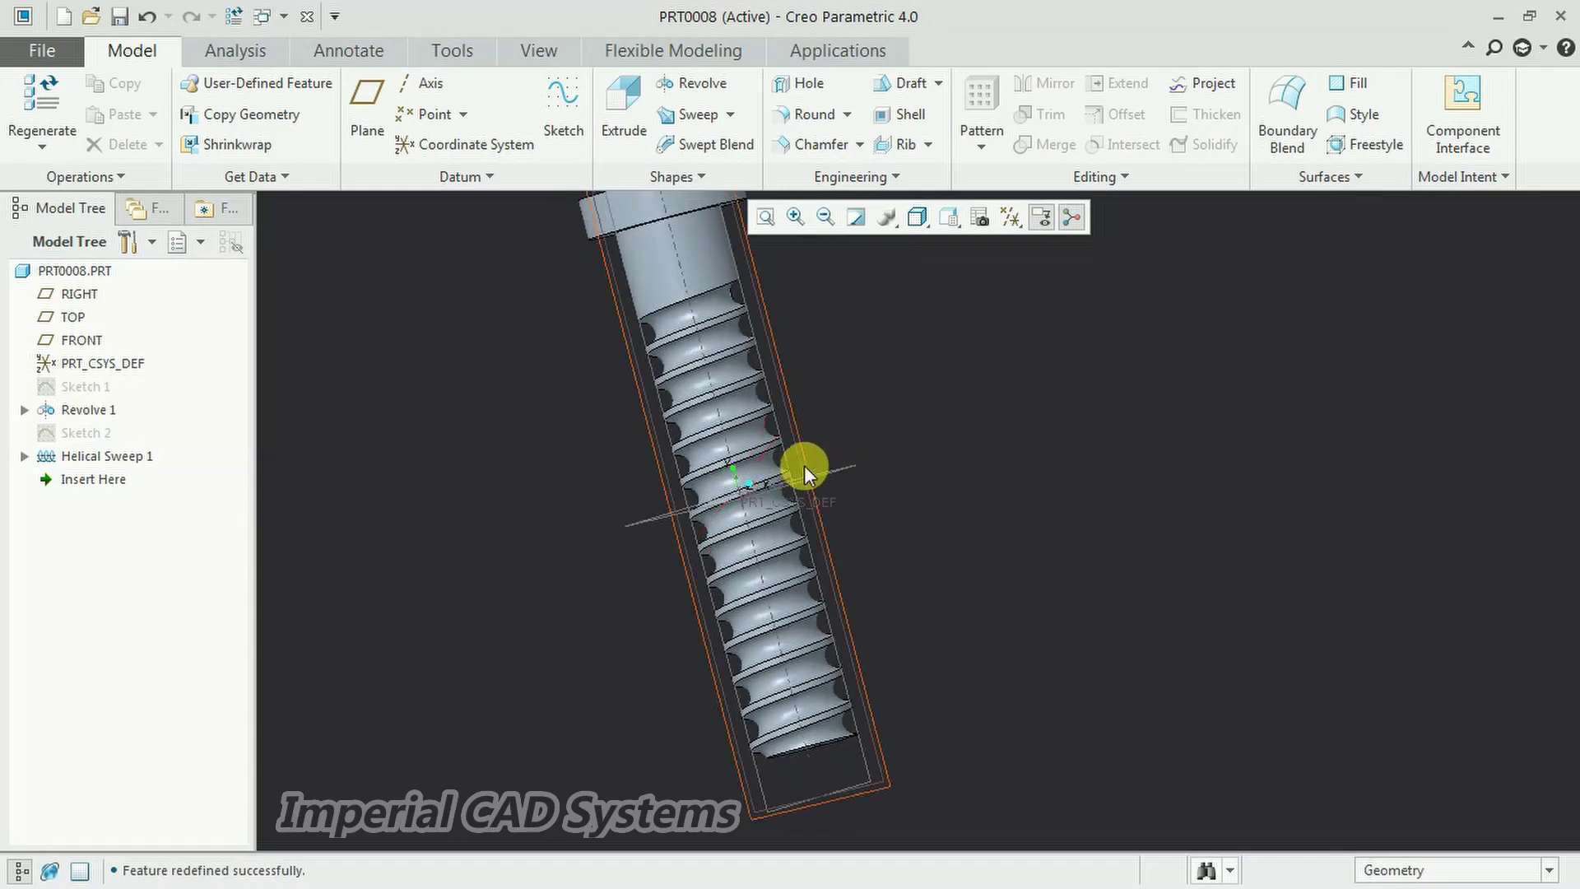
pyautogui.click(110, 457)
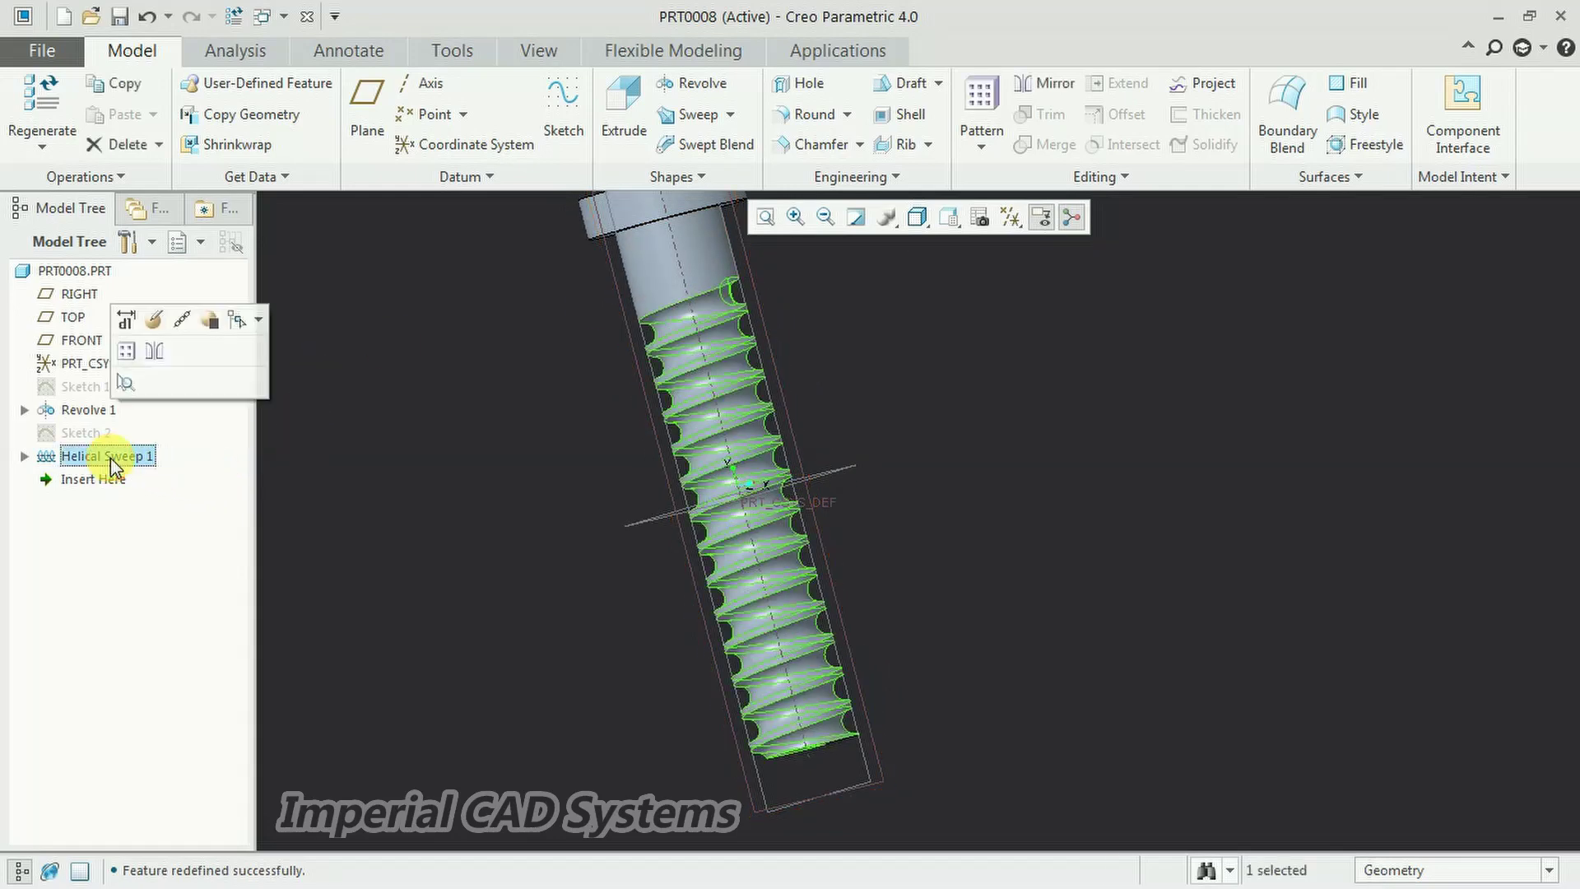
pyautogui.click(157, 323)
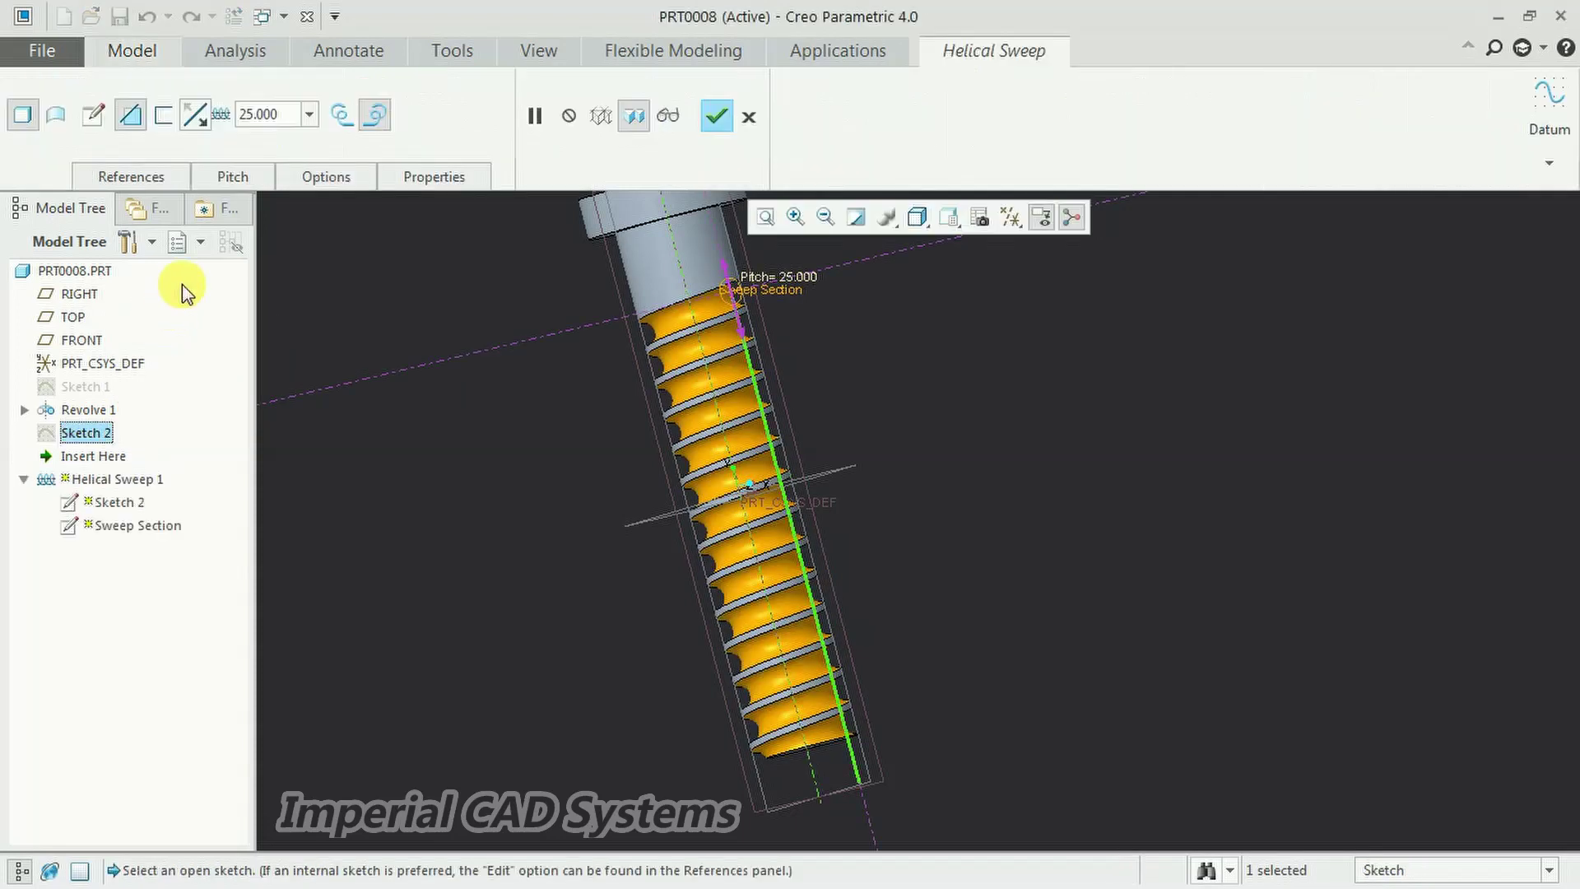
pyautogui.click(97, 118)
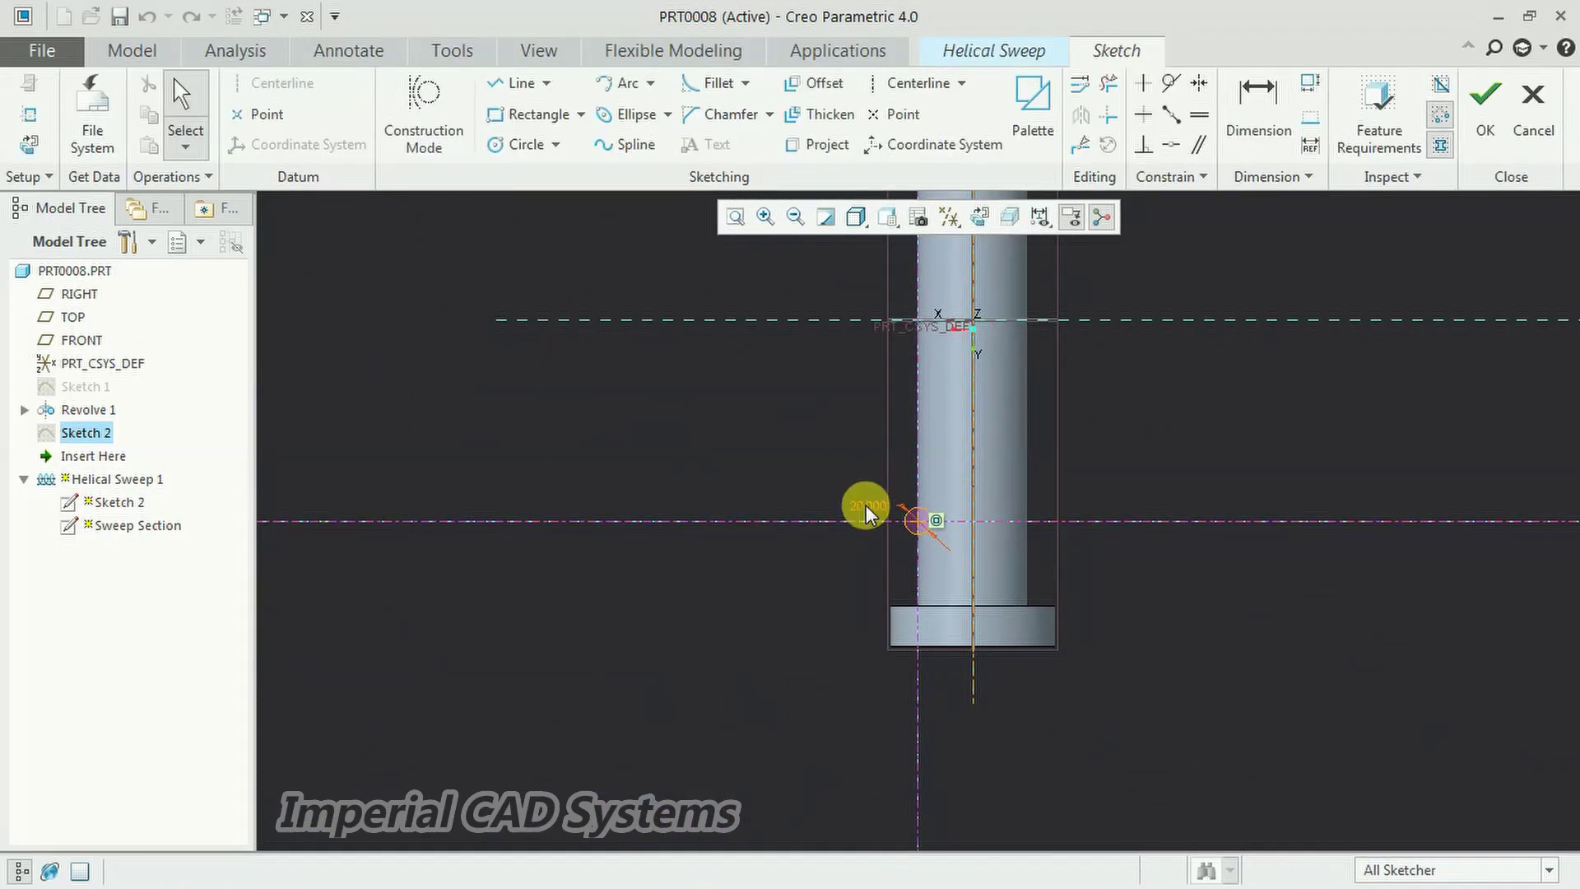
pyautogui.doubleClick(866, 506)
pyautogui.write('8')
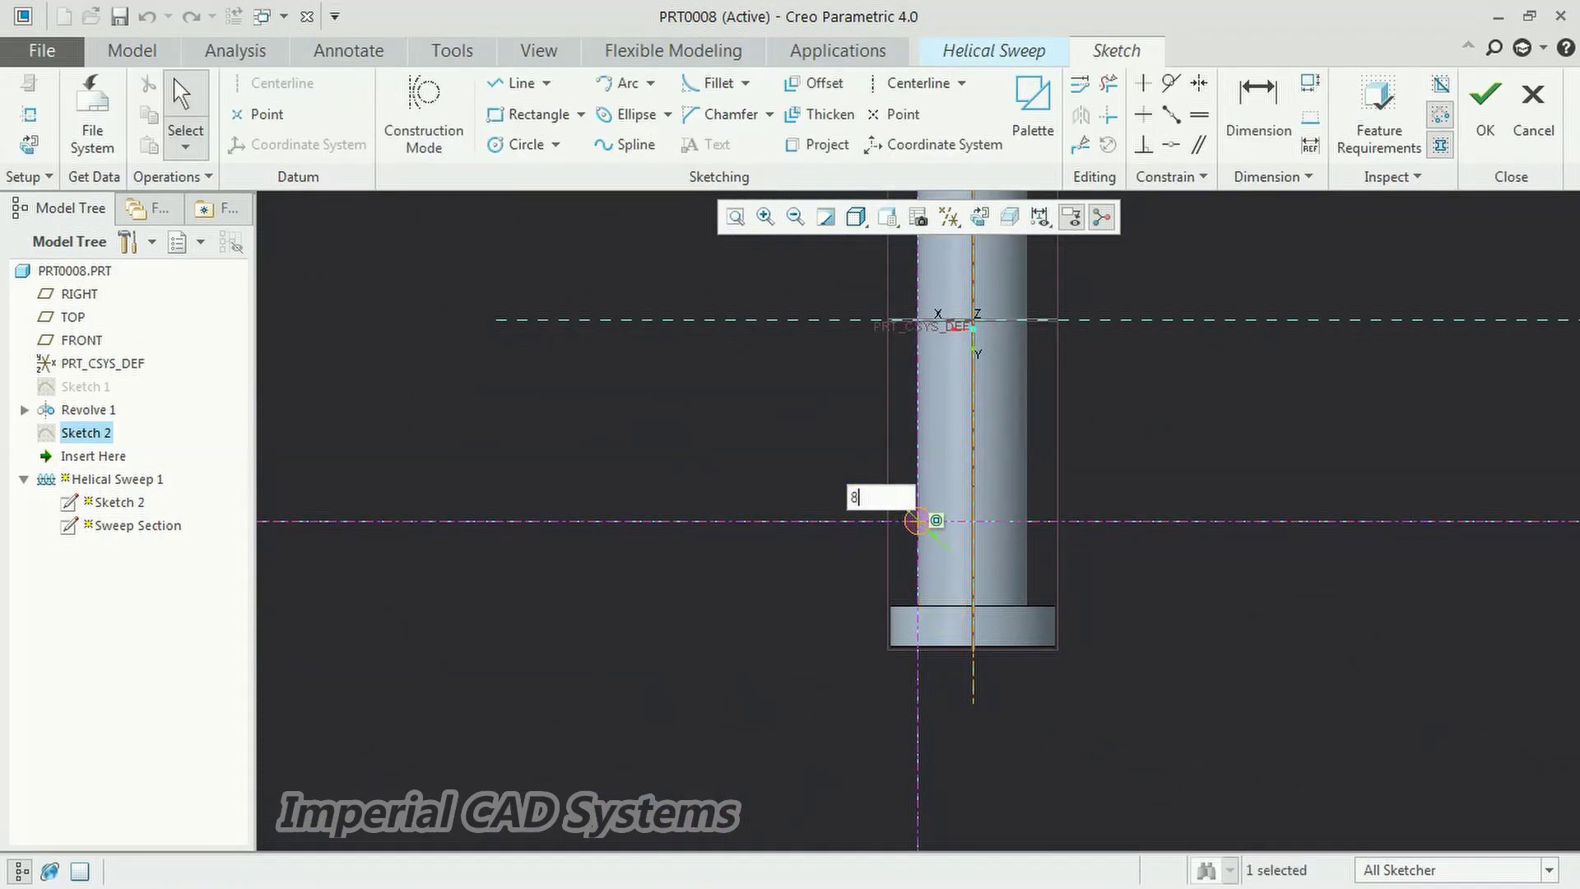
pyautogui.press('Return')
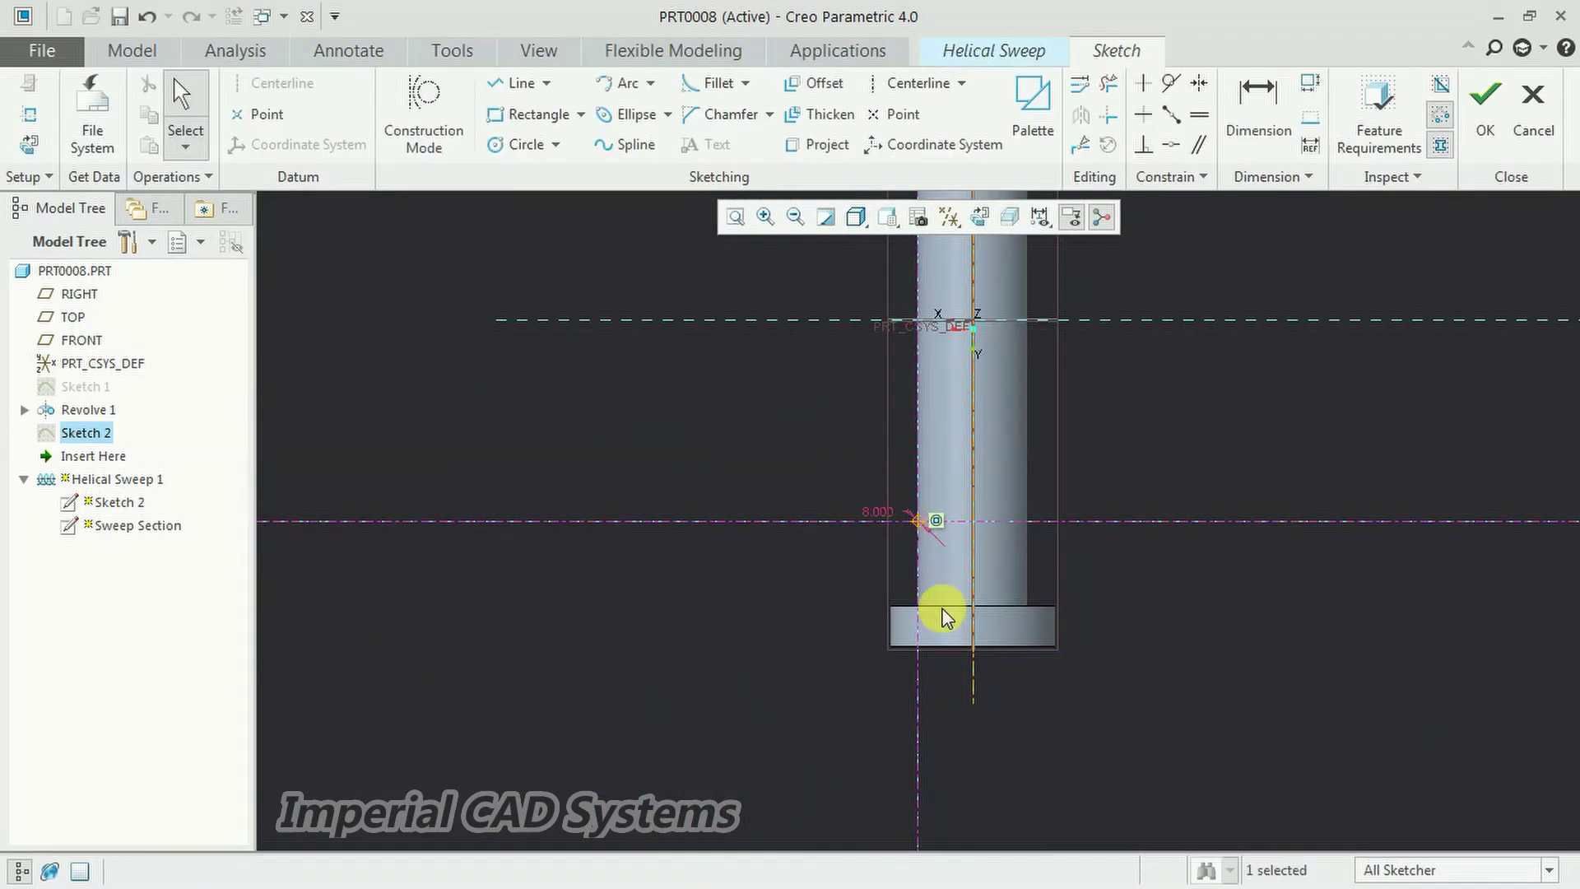
pyautogui.click(1487, 111)
pyautogui.moveTo(1312, 694); pyautogui.dragTo(1294, 283, button='middle')
pyautogui.scroll(-4, 1252, 417)
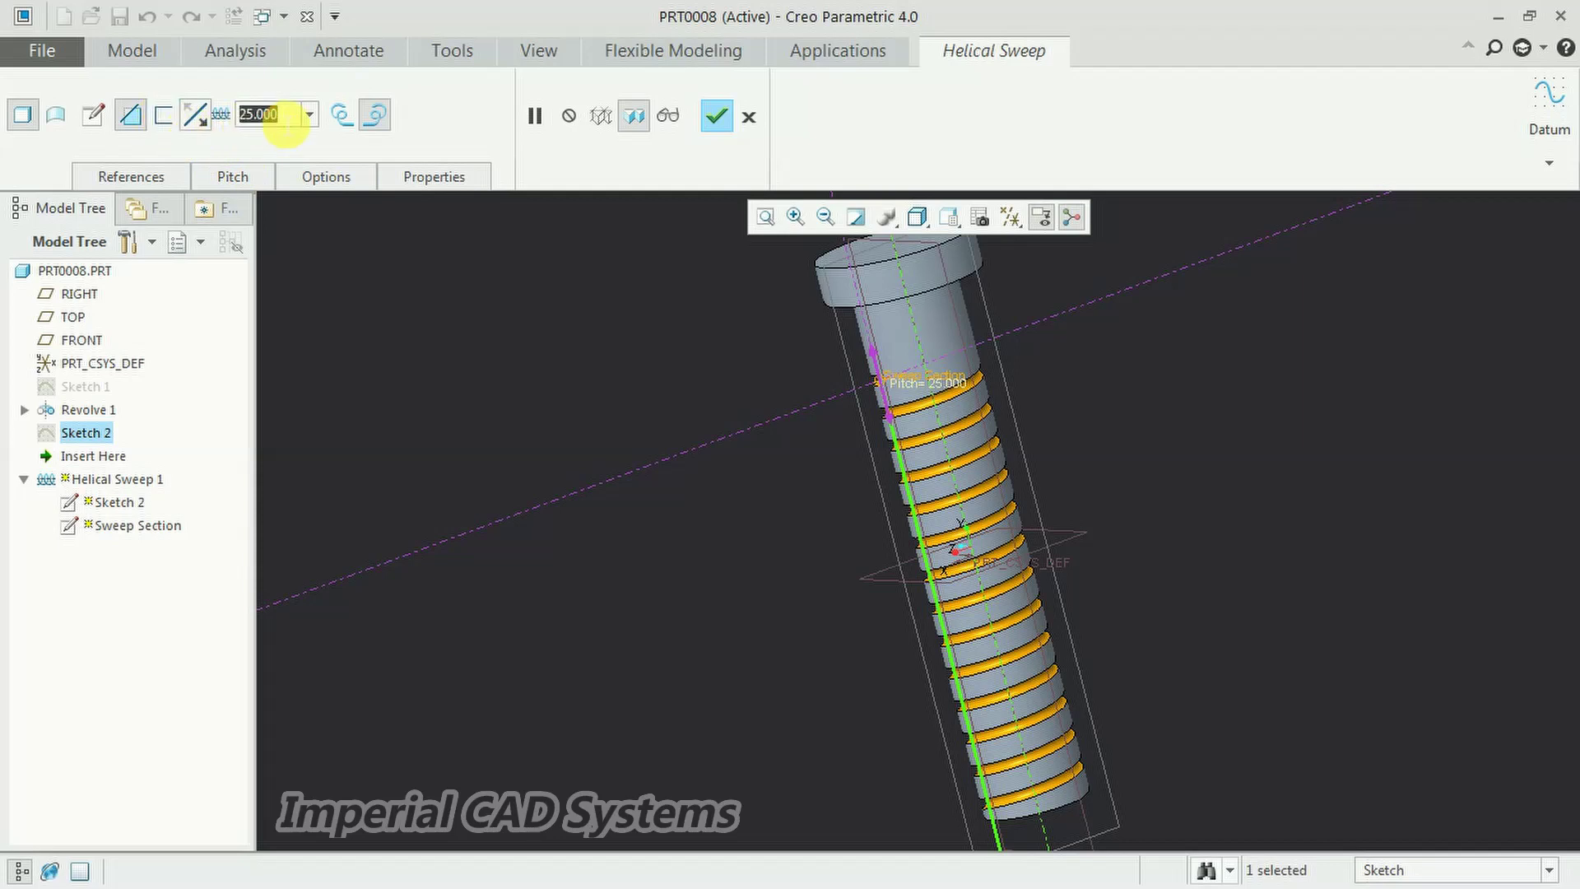
# Set the helical sweep pitch to 15 and apply it.
pyautogui.write('15')
pyautogui.press('Return')
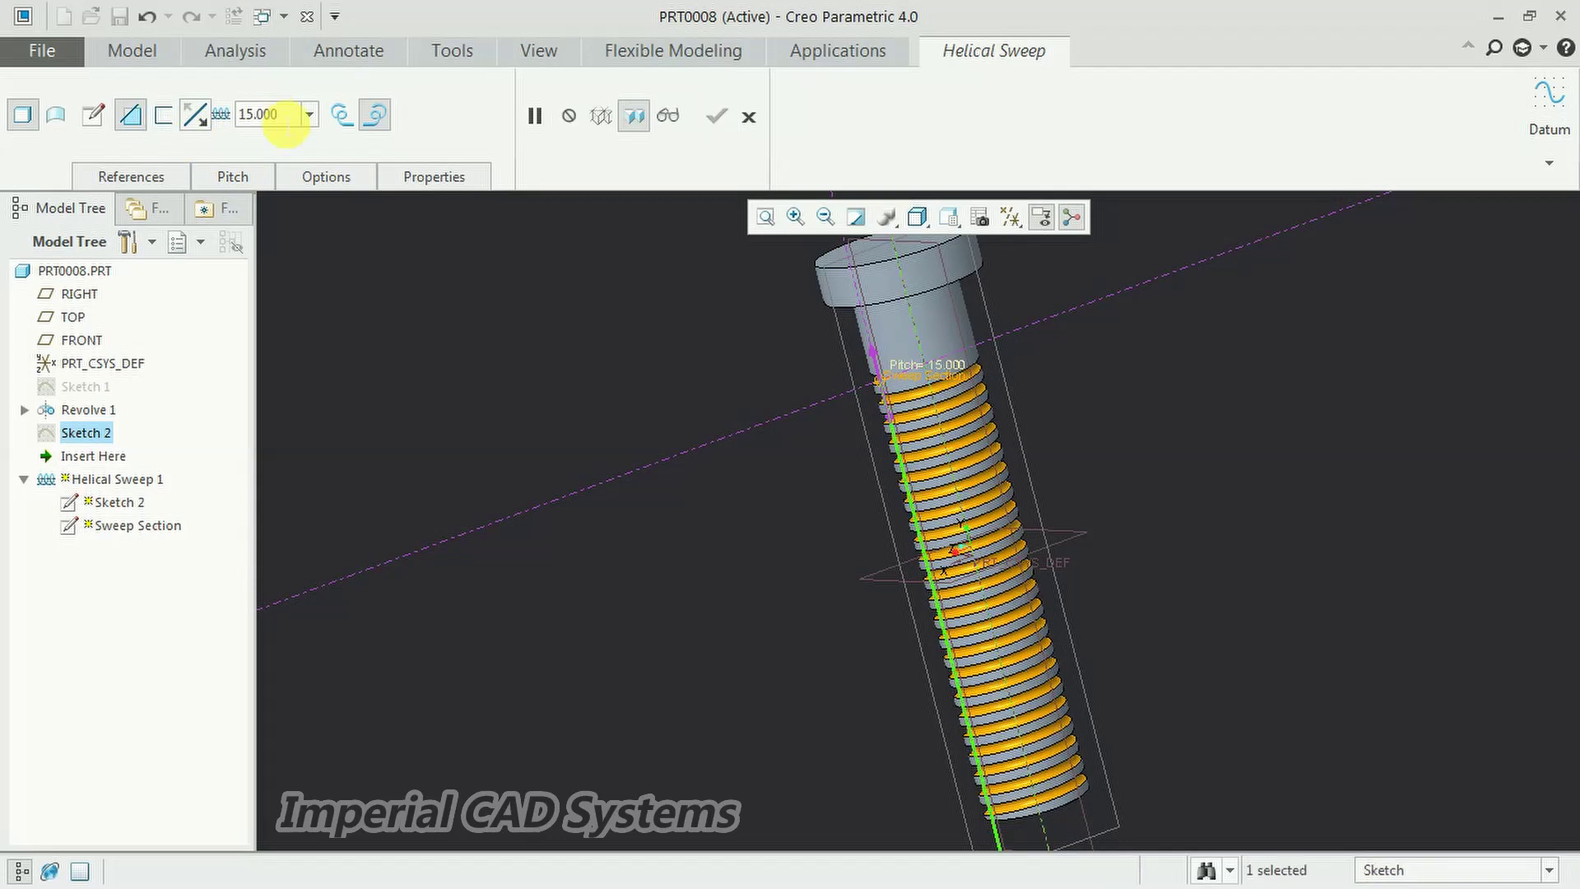
pyautogui.click(715, 116)
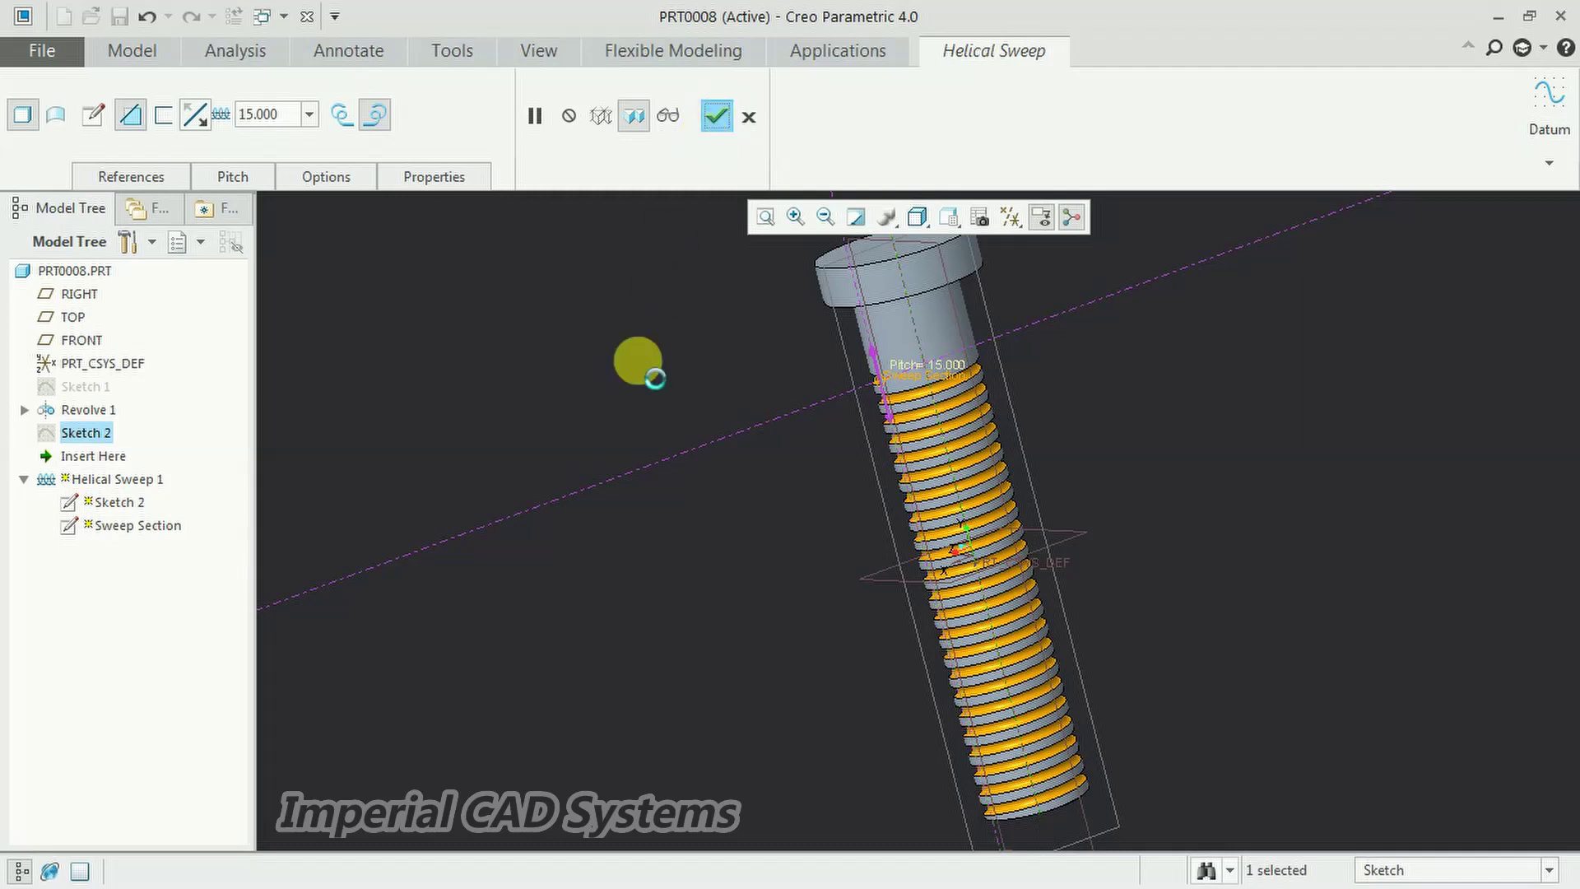
pyautogui.moveTo(754, 643); pyautogui.dragTo(846, 594, button='middle')
# Change Helical Sweep 1's section dimension from 8 to 4.
pyautogui.click(112, 457)
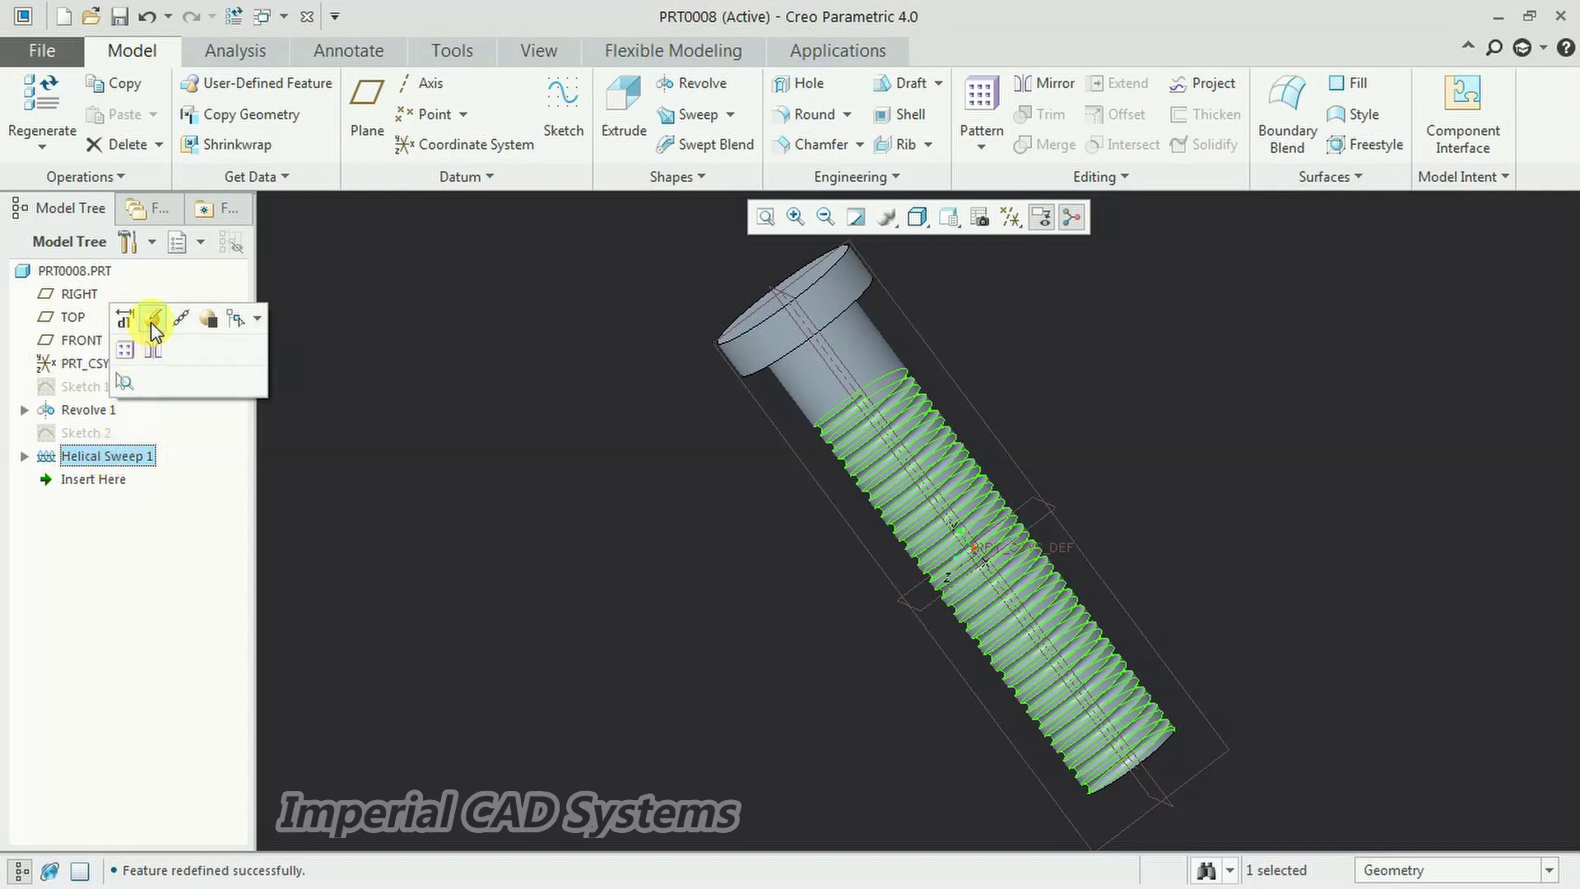
pyautogui.click(153, 323)
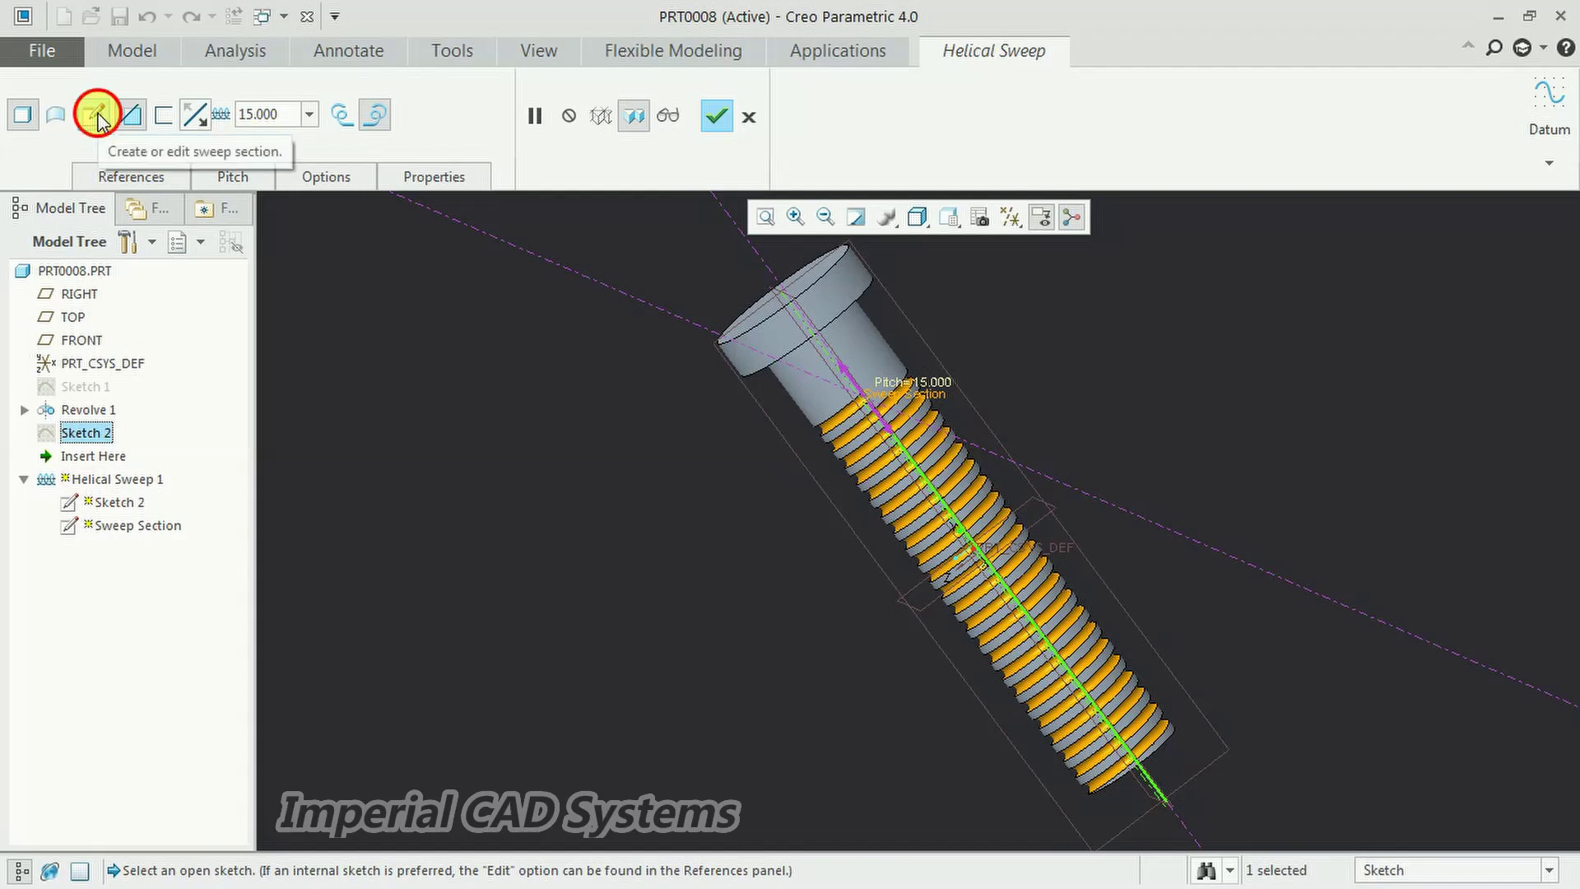
pyautogui.click(95, 116)
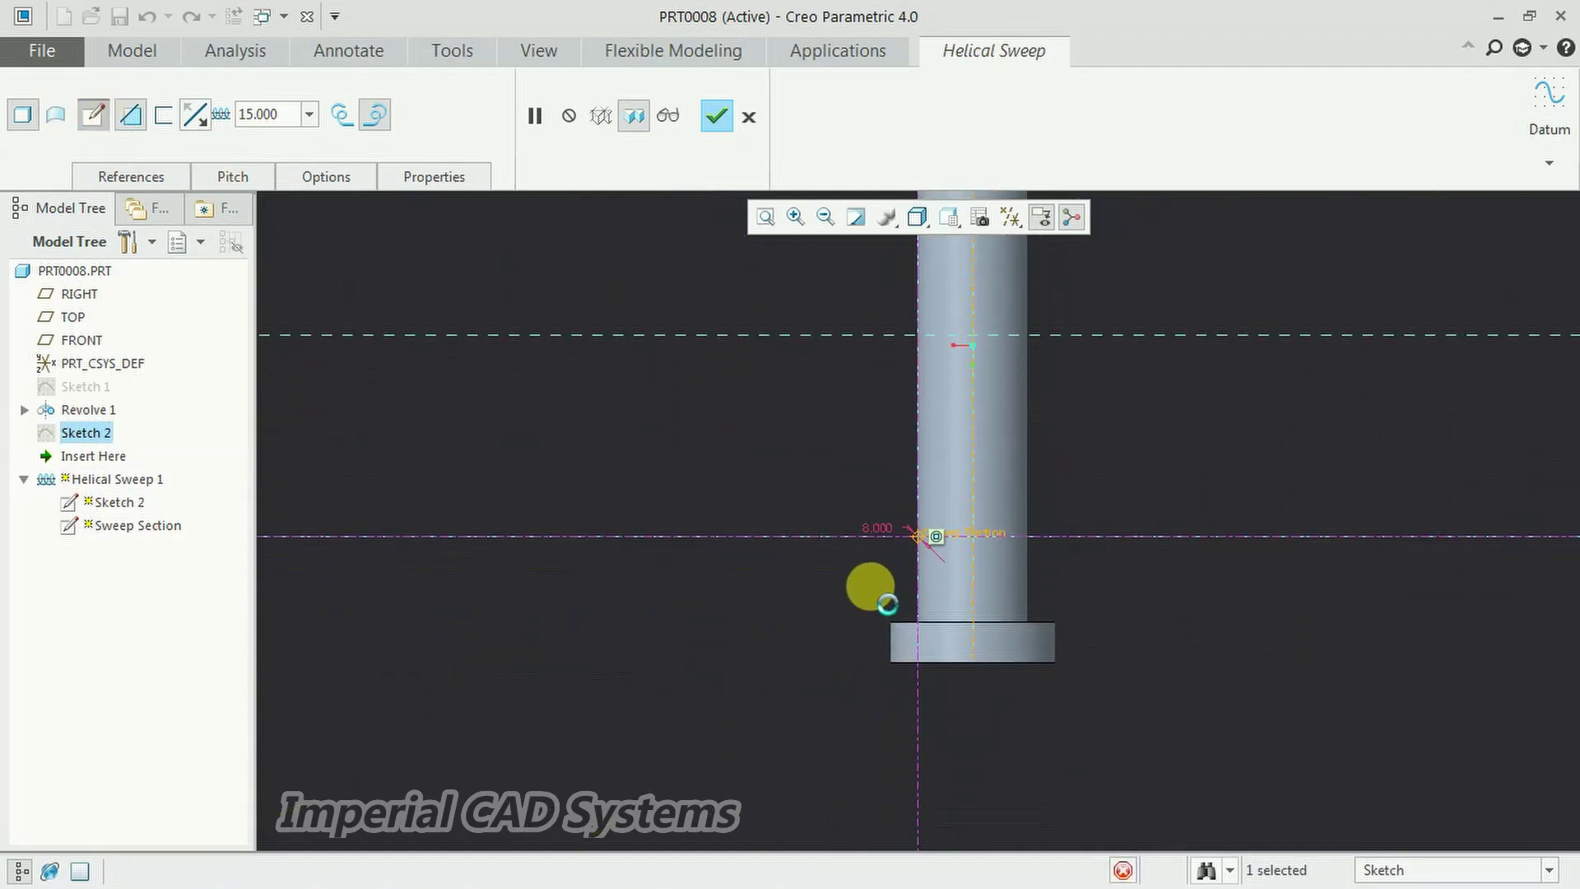
pyautogui.doubleClick(869, 510)
pyautogui.write('4')
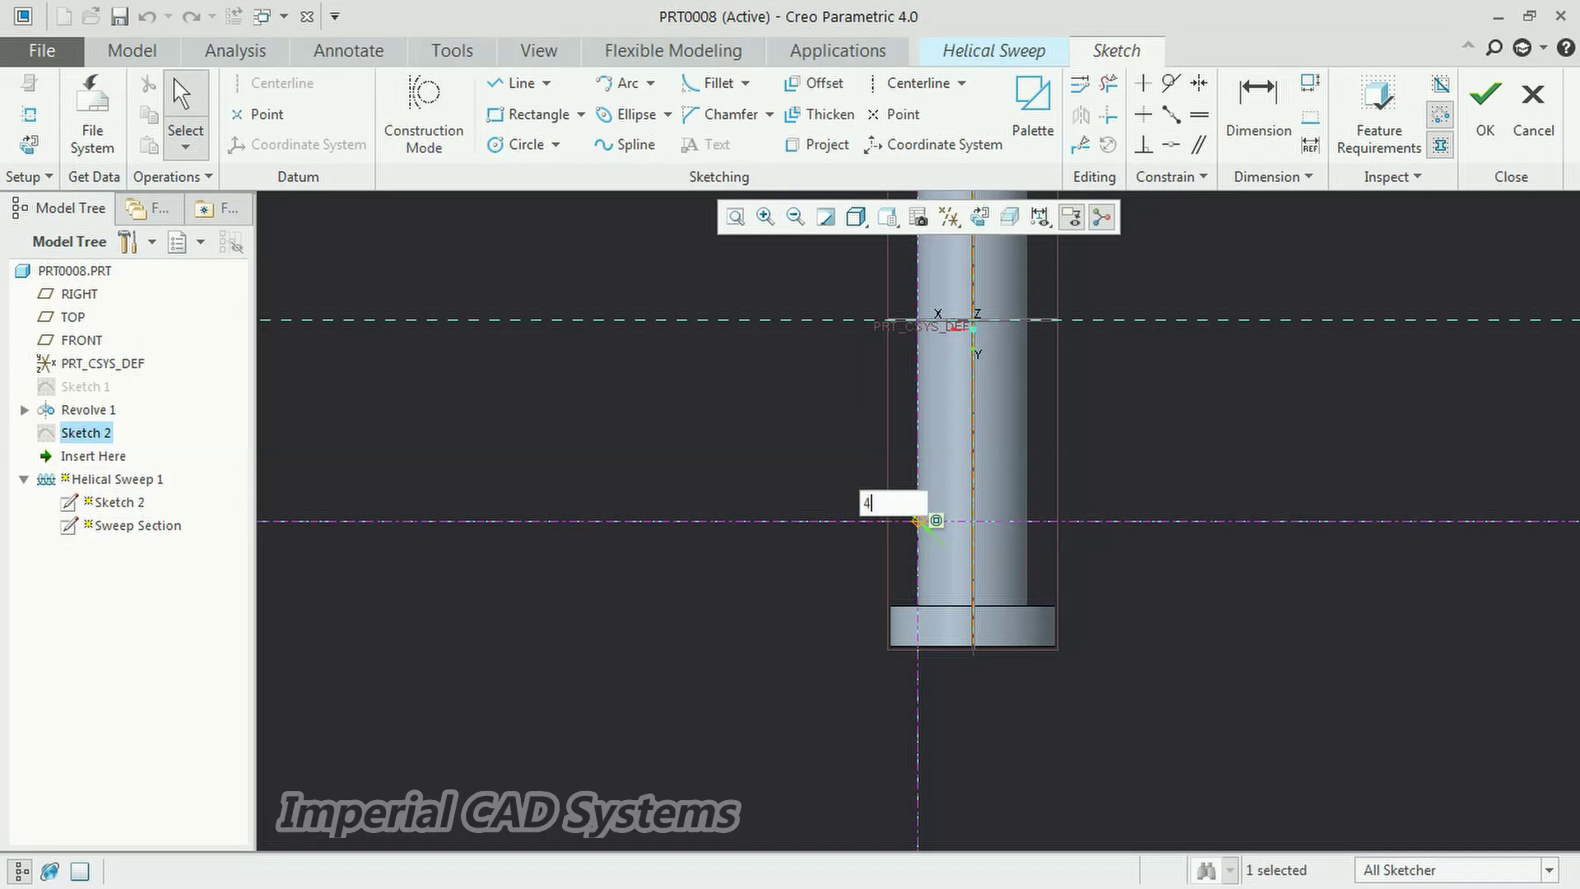
pyautogui.press('Return')
pyautogui.click(1478, 123)
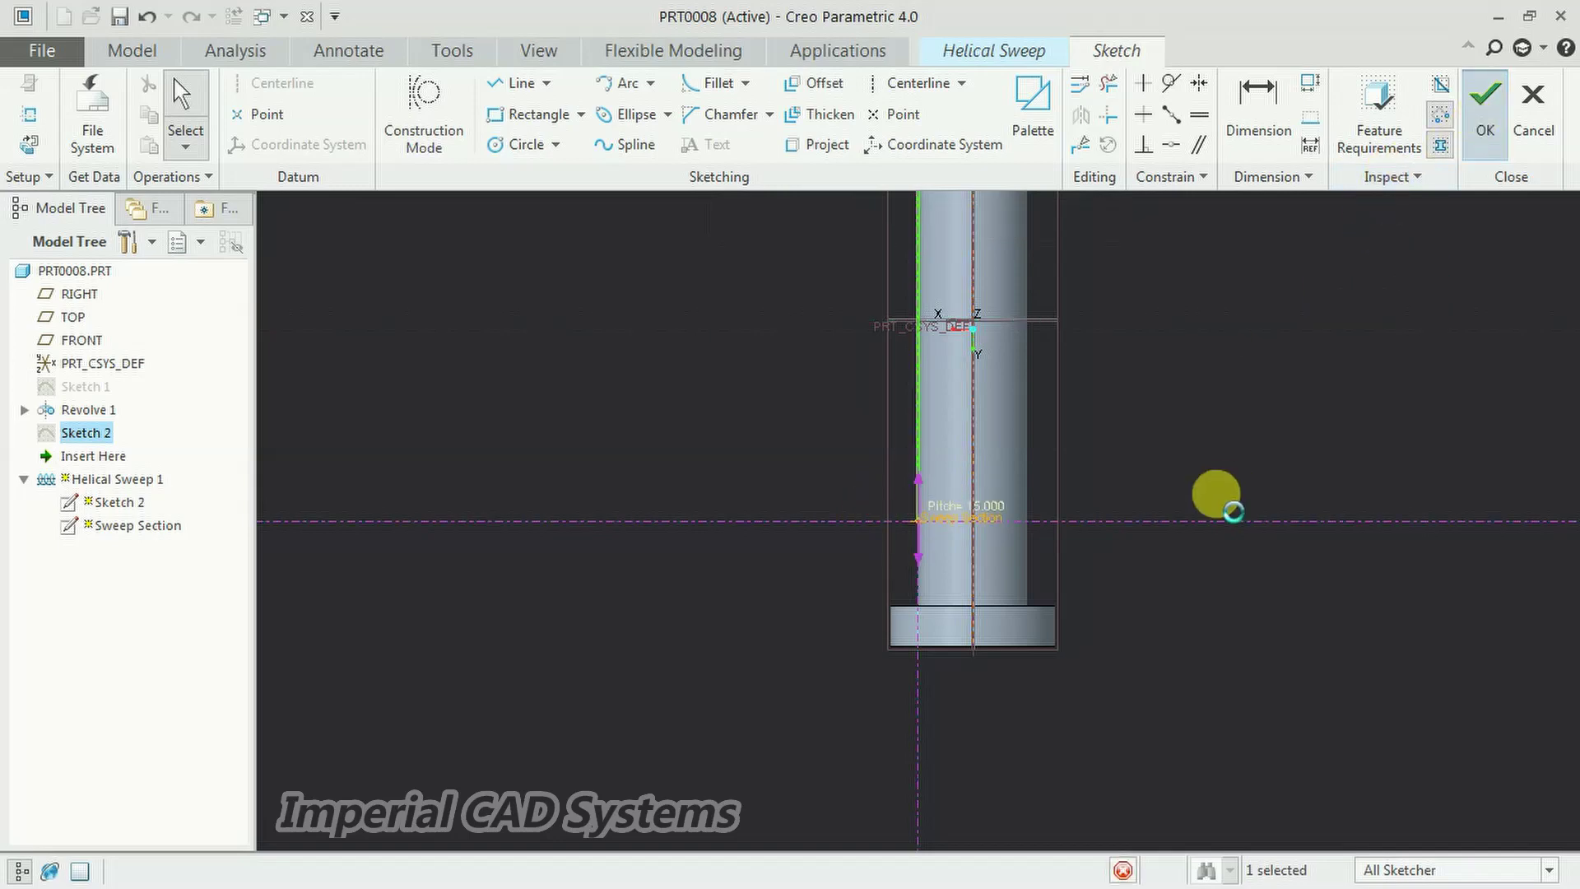
# Set the pitch to 10 and apply the redefined helical sweep.
pyautogui.moveTo(1062, 681); pyautogui.dragTo(1121, 368, button='middle')
pyautogui.scroll(3, 1125, 362)
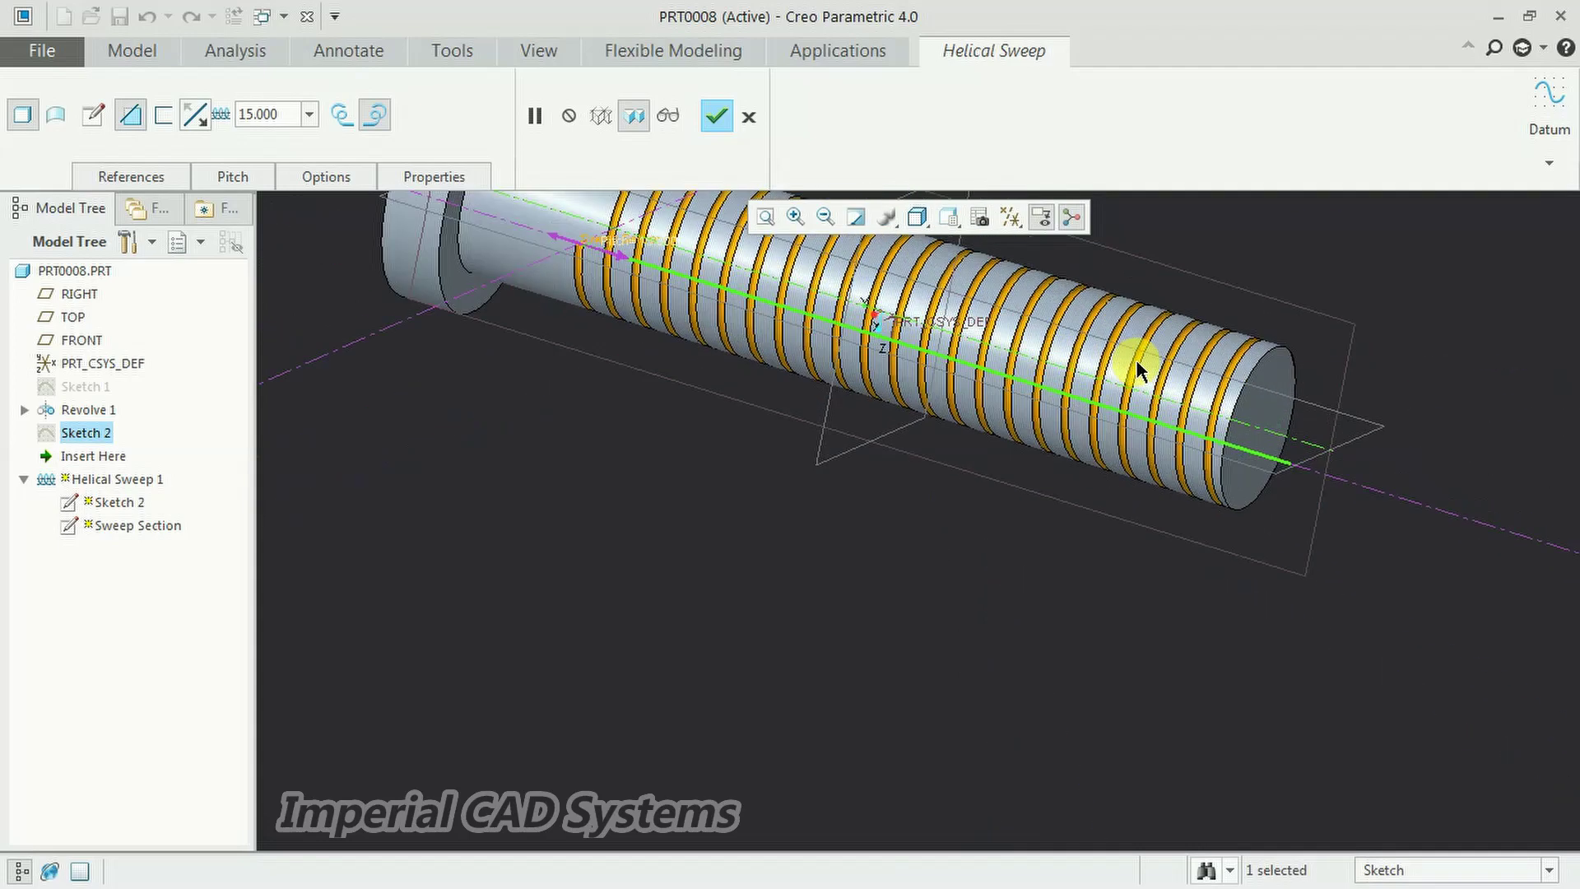
pyautogui.scroll(-4, 1148, 345)
pyautogui.scroll(3, 1176, 296)
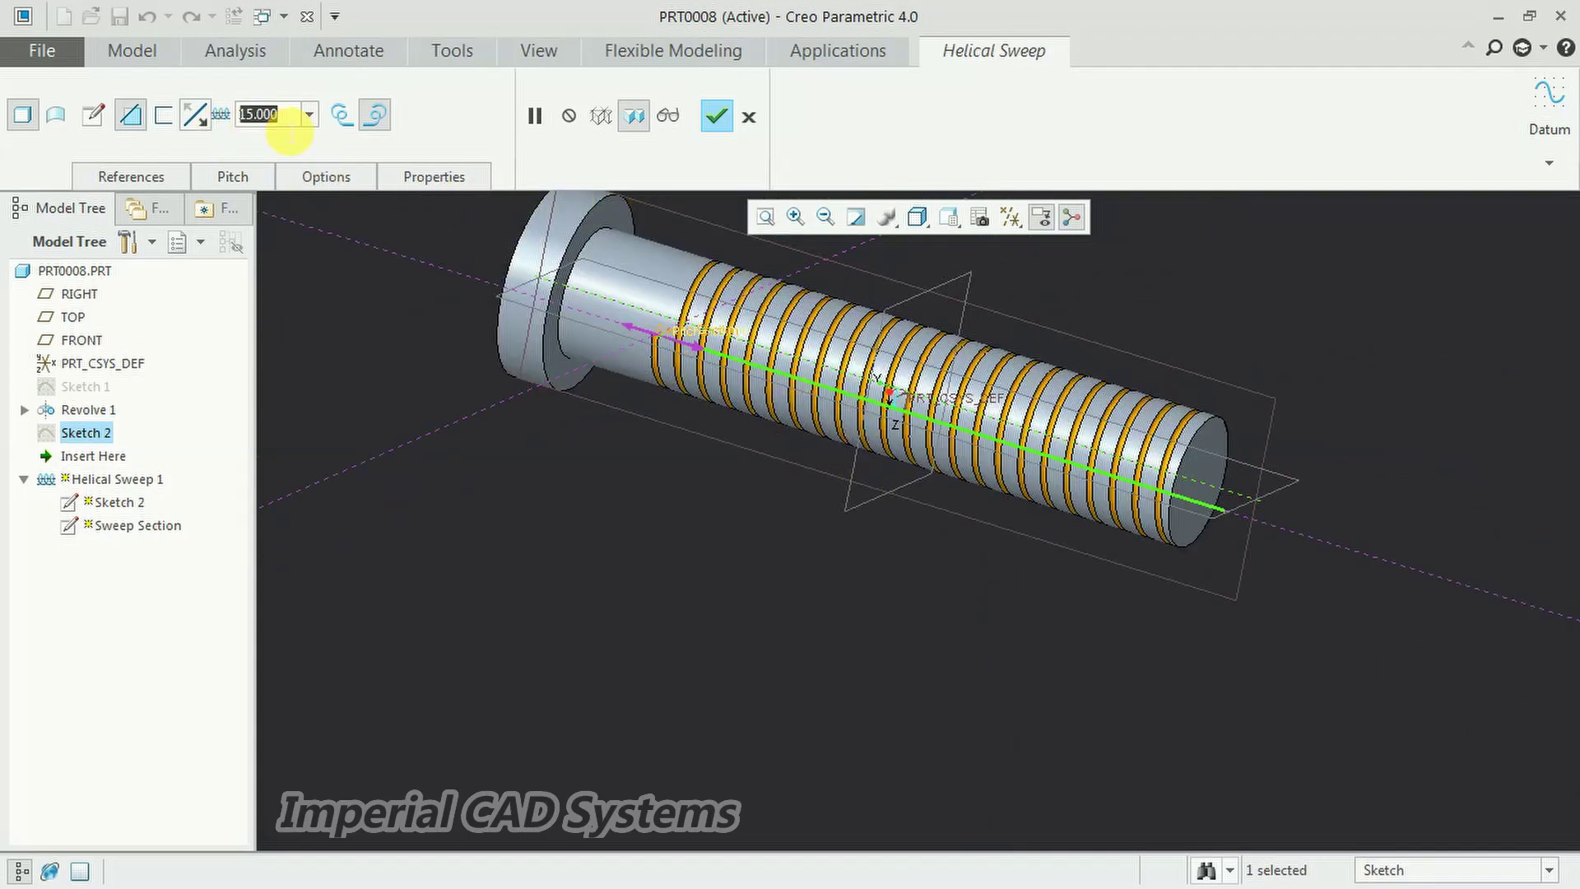
pyautogui.write('10')
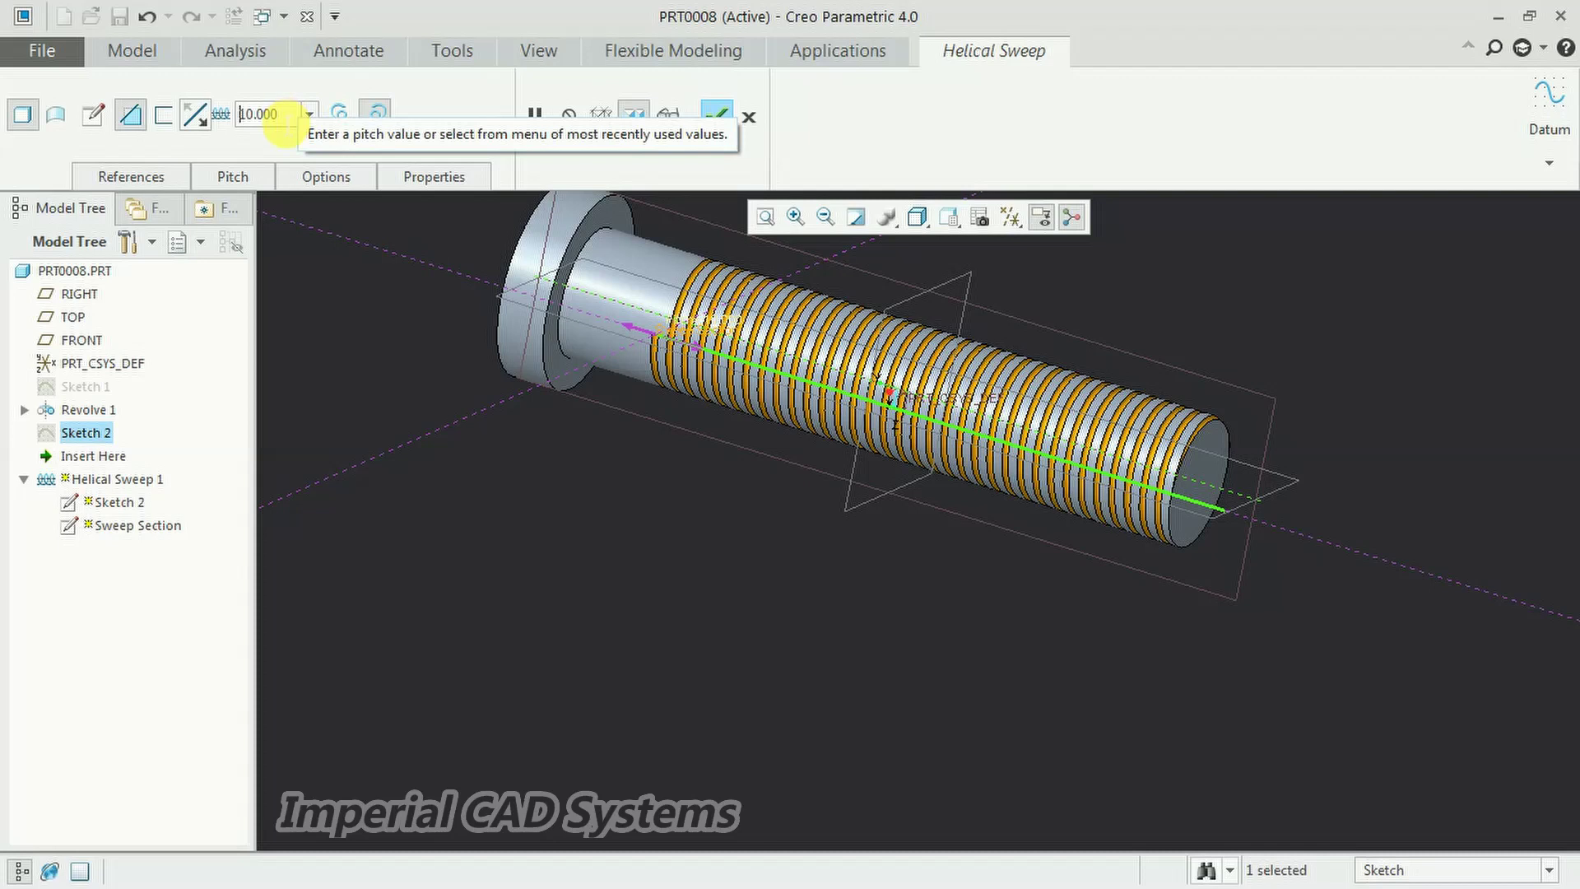
pyautogui.click(718, 116)
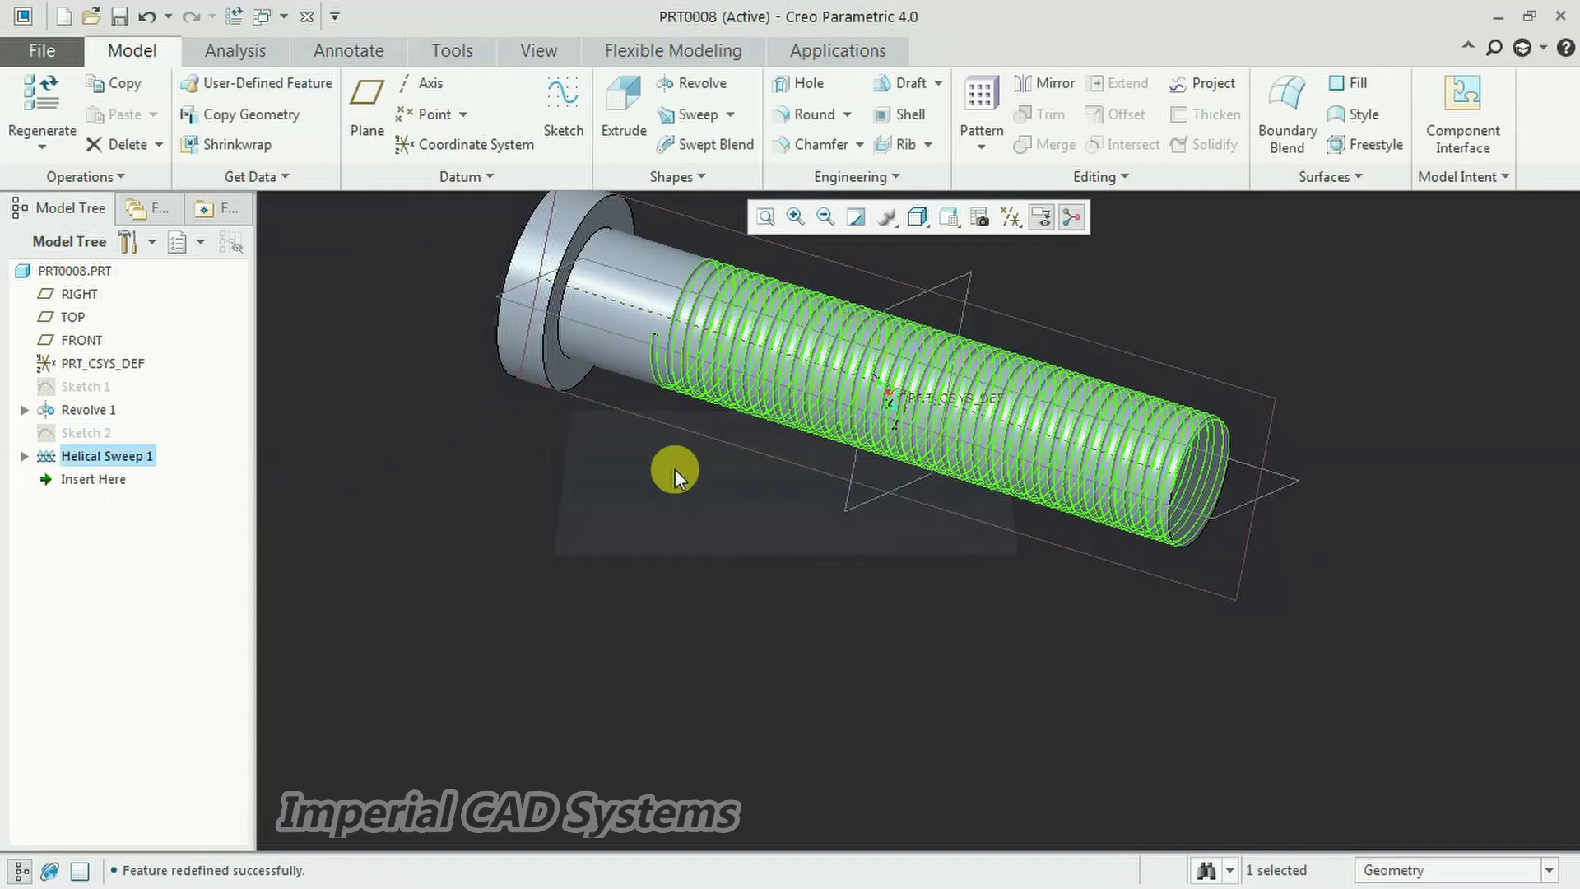
# Apply a yellow appearance to the bolt's thread surface.
pyautogui.moveTo(783, 536); pyautogui.dragTo(748, 318, button='middle')
pyautogui.scroll(4, 749, 313)
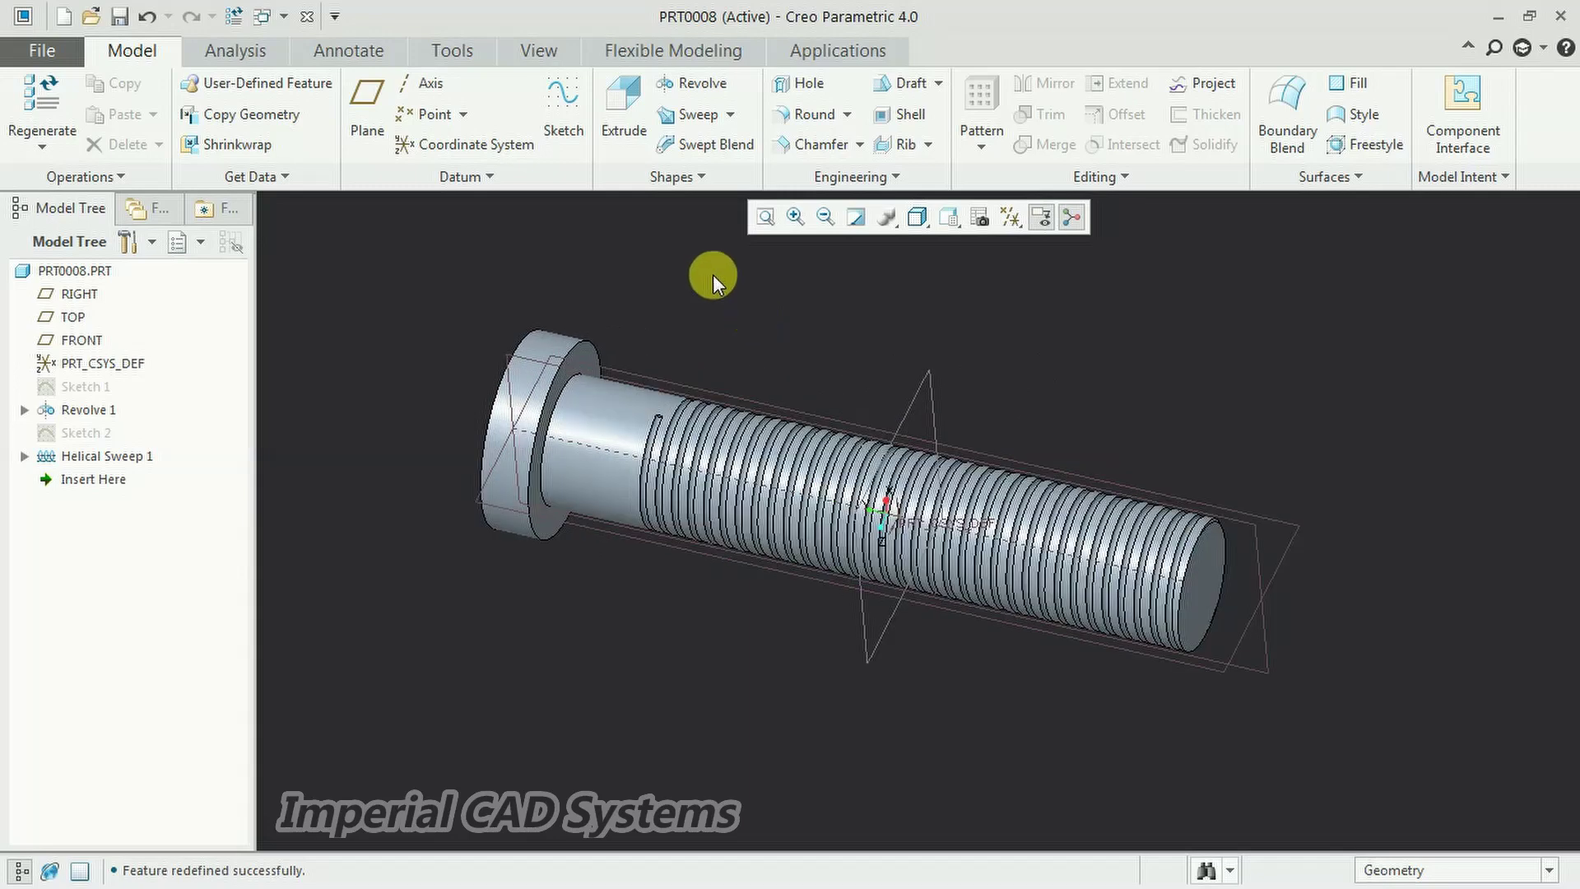
pyautogui.click(513, 59)
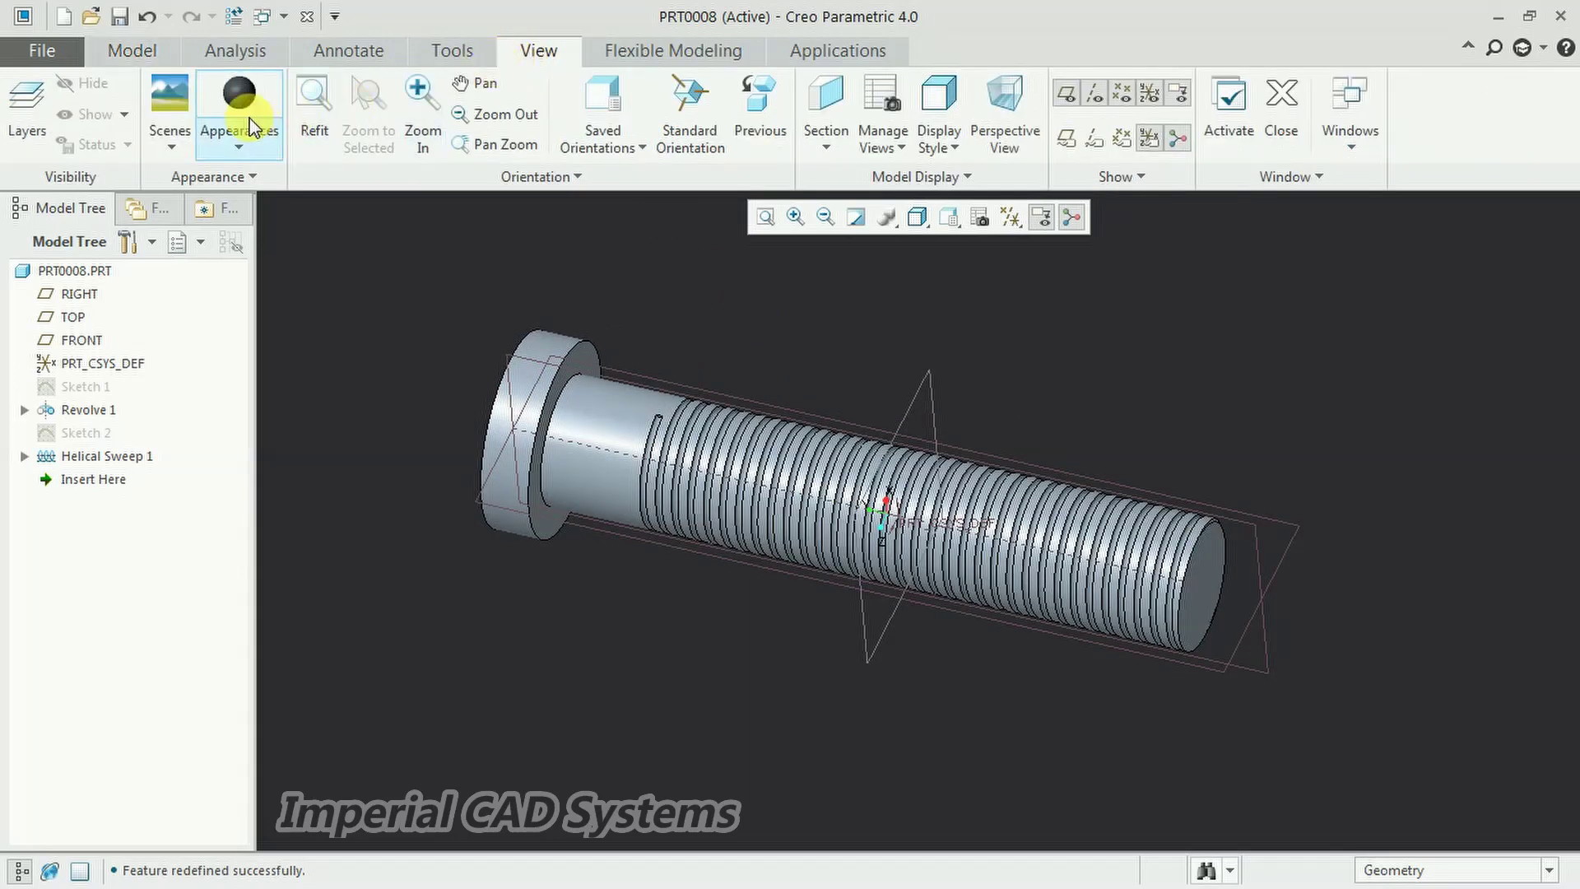
pyautogui.click(243, 144)
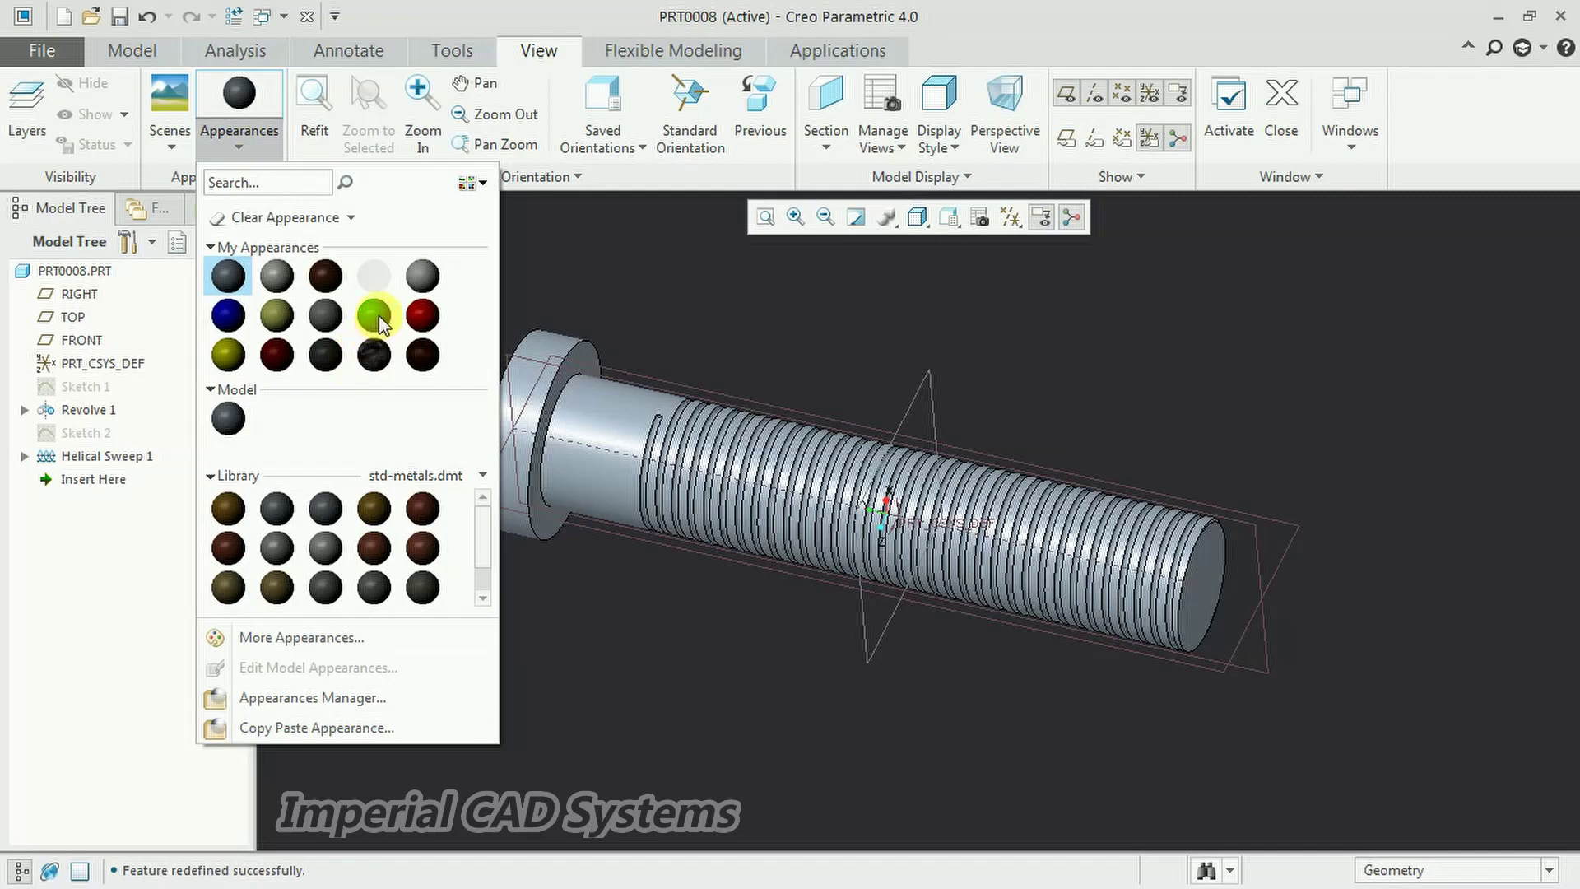
pyautogui.click(228, 355)
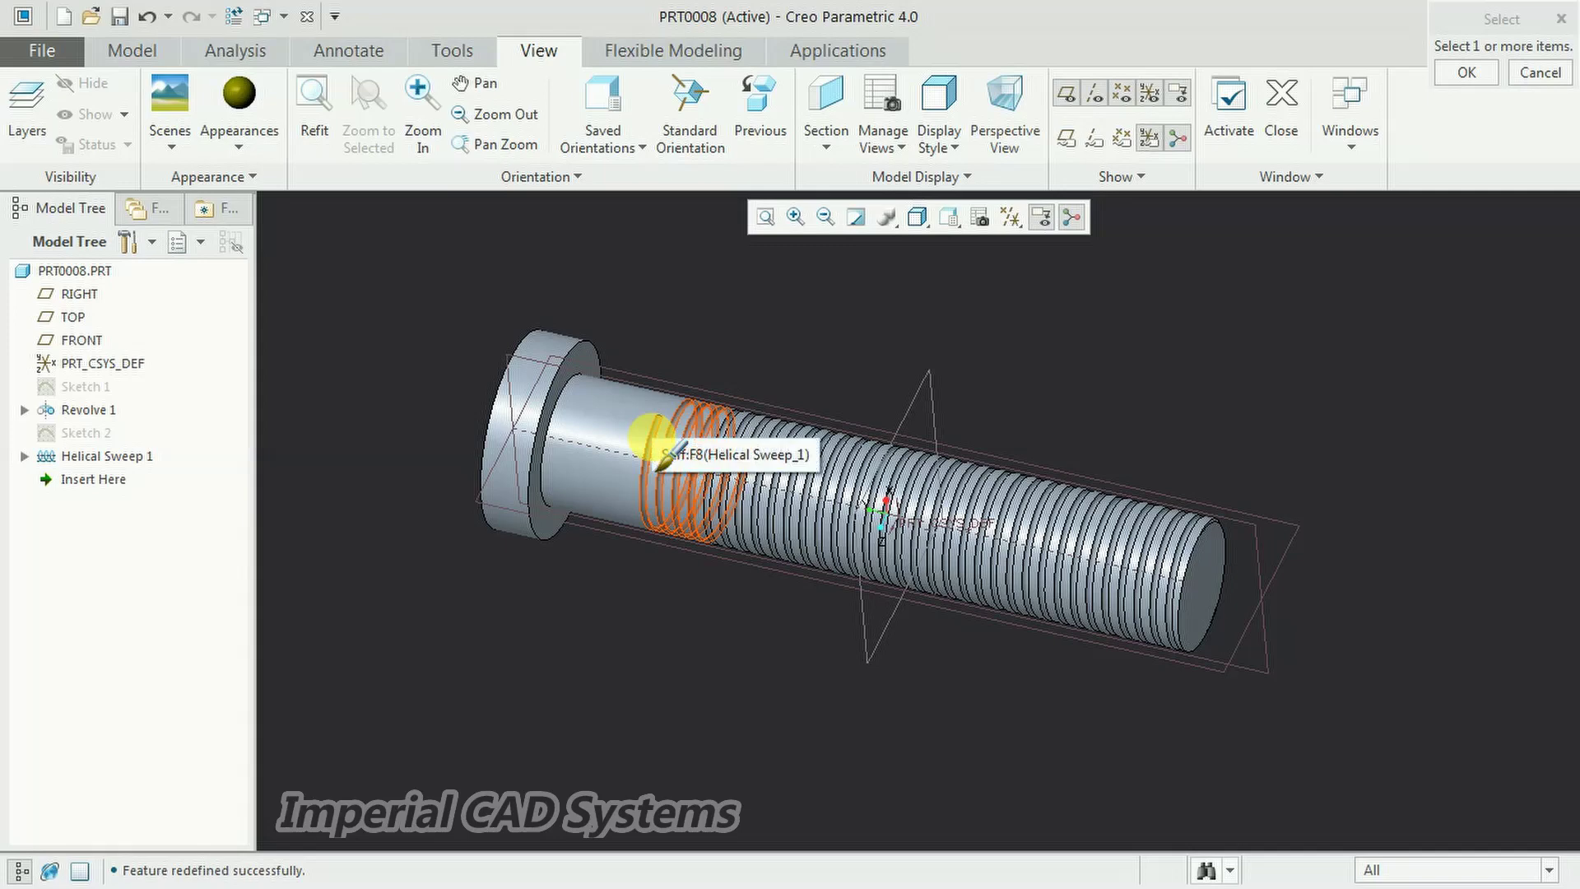
pyautogui.click(652, 438)
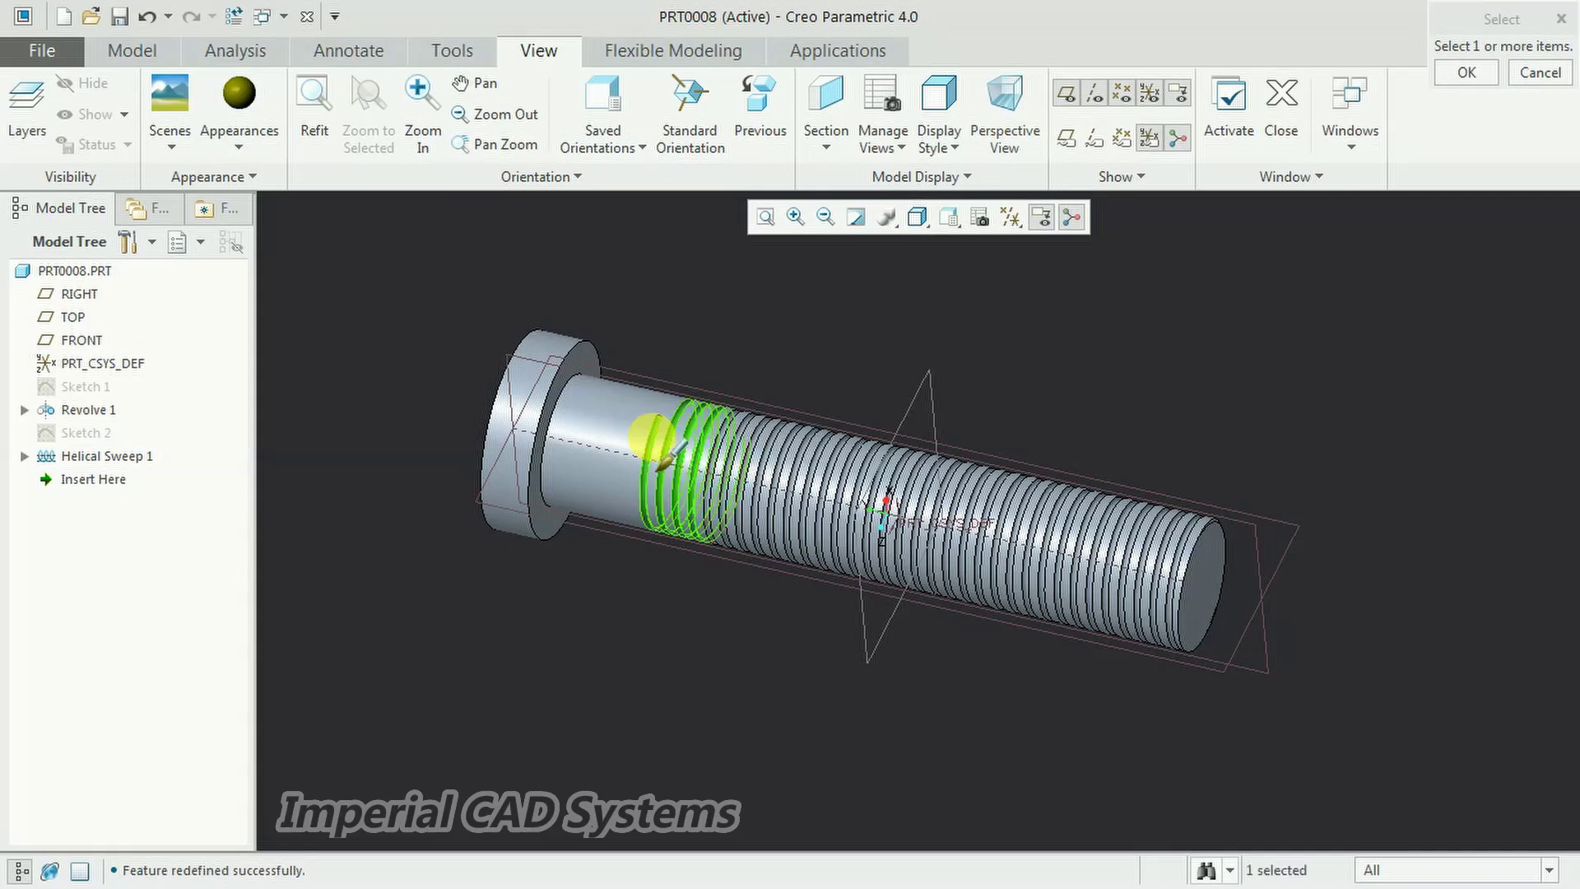
pyautogui.middleClick(695, 321)
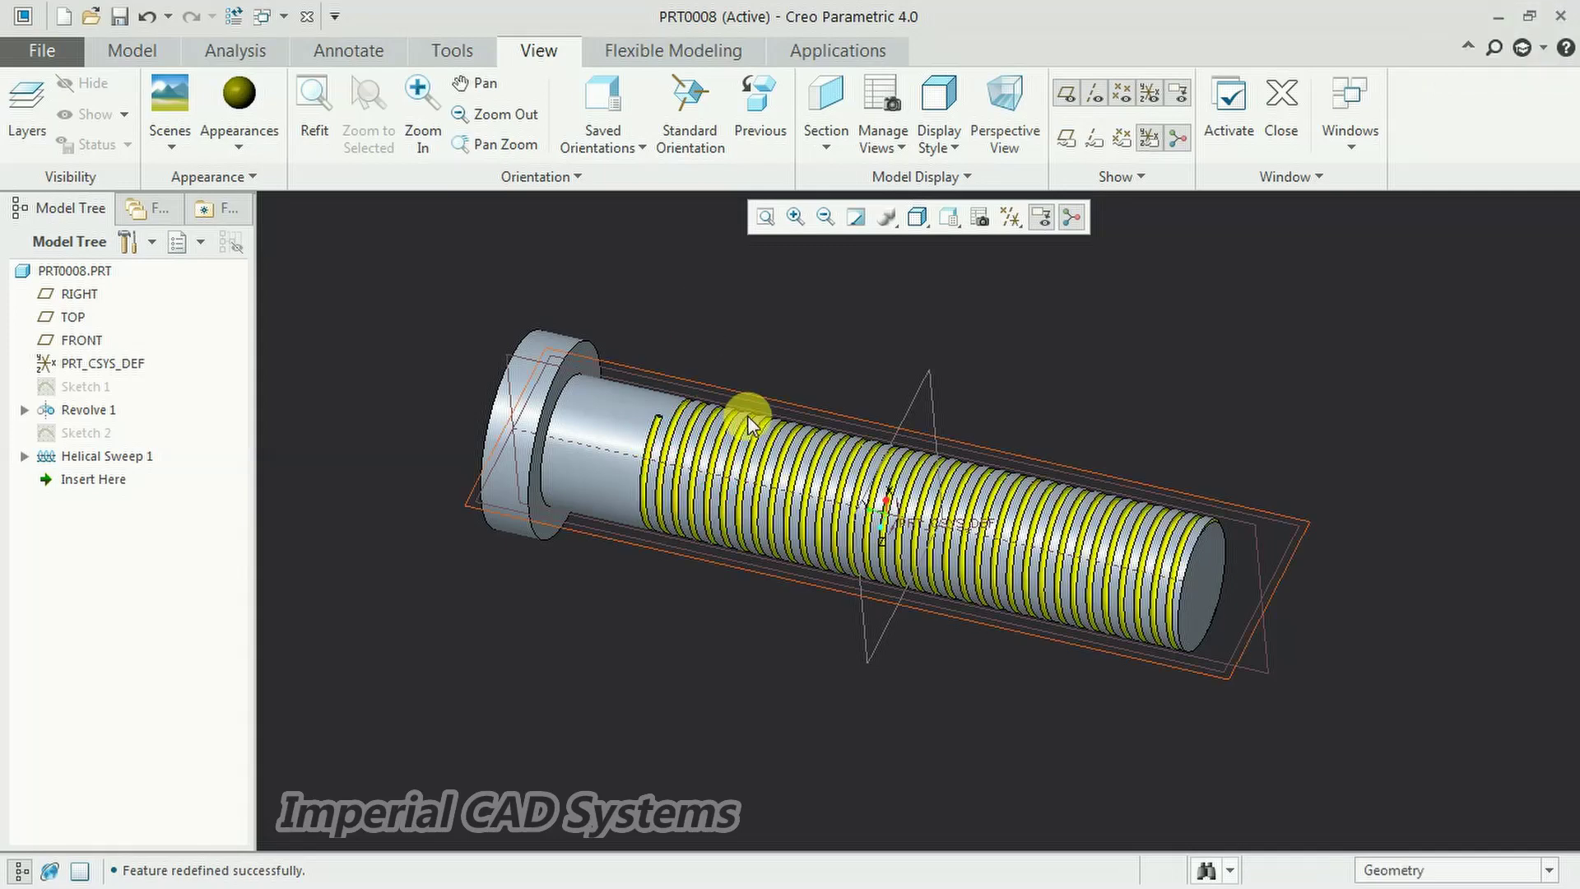
pyautogui.moveTo(748, 412); pyautogui.dragTo(693, 342, button='middle')
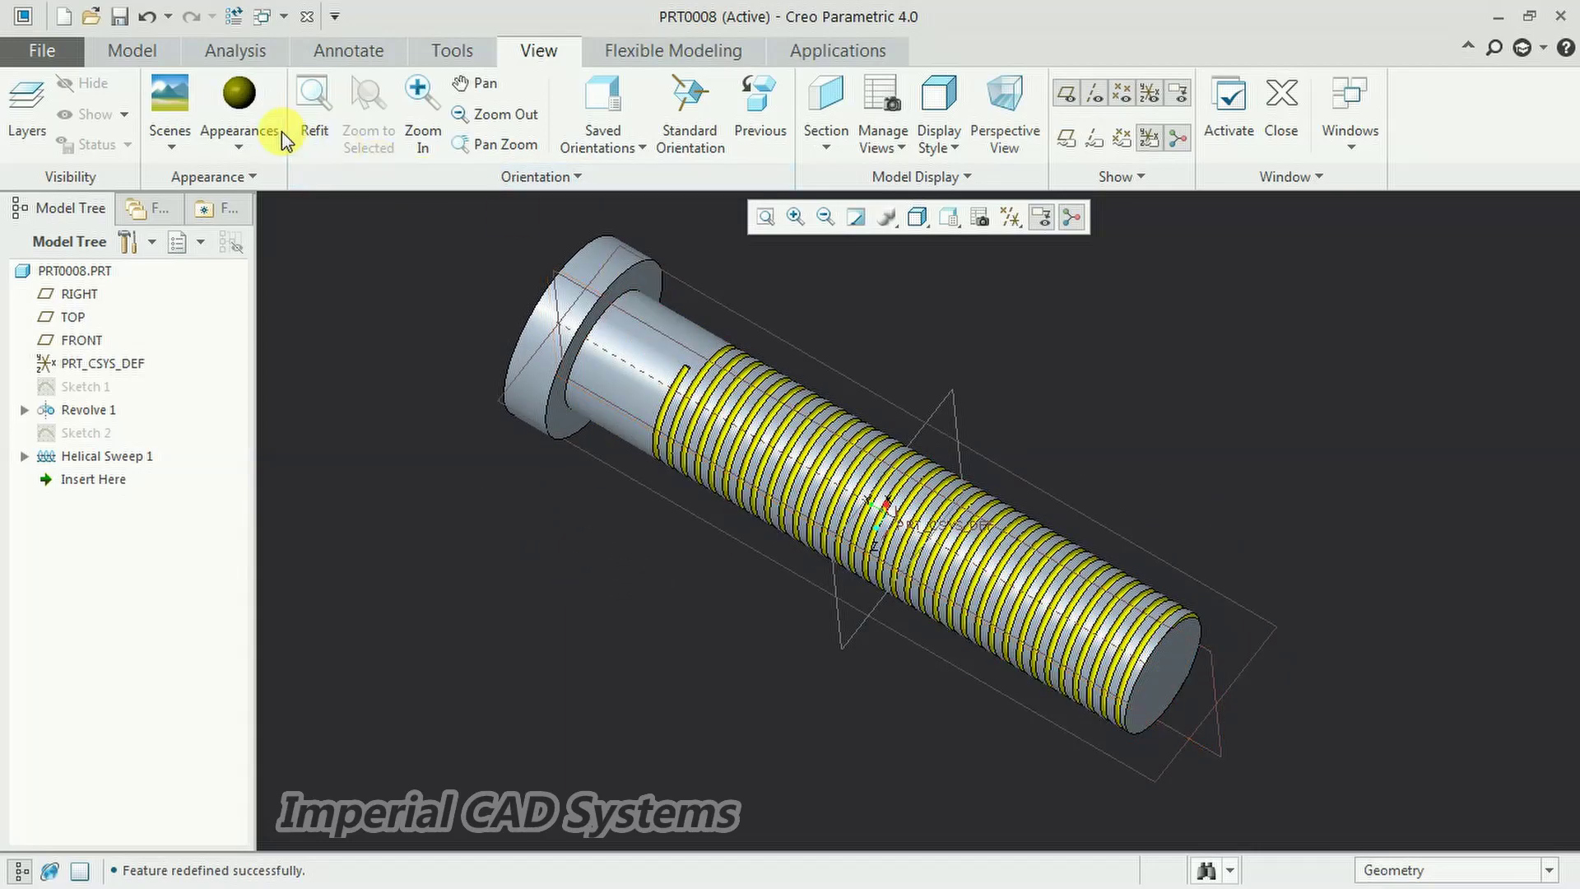
# Apply a red appearance to the shank surface and inspect the coloured bolt.
pyautogui.click(258, 153)
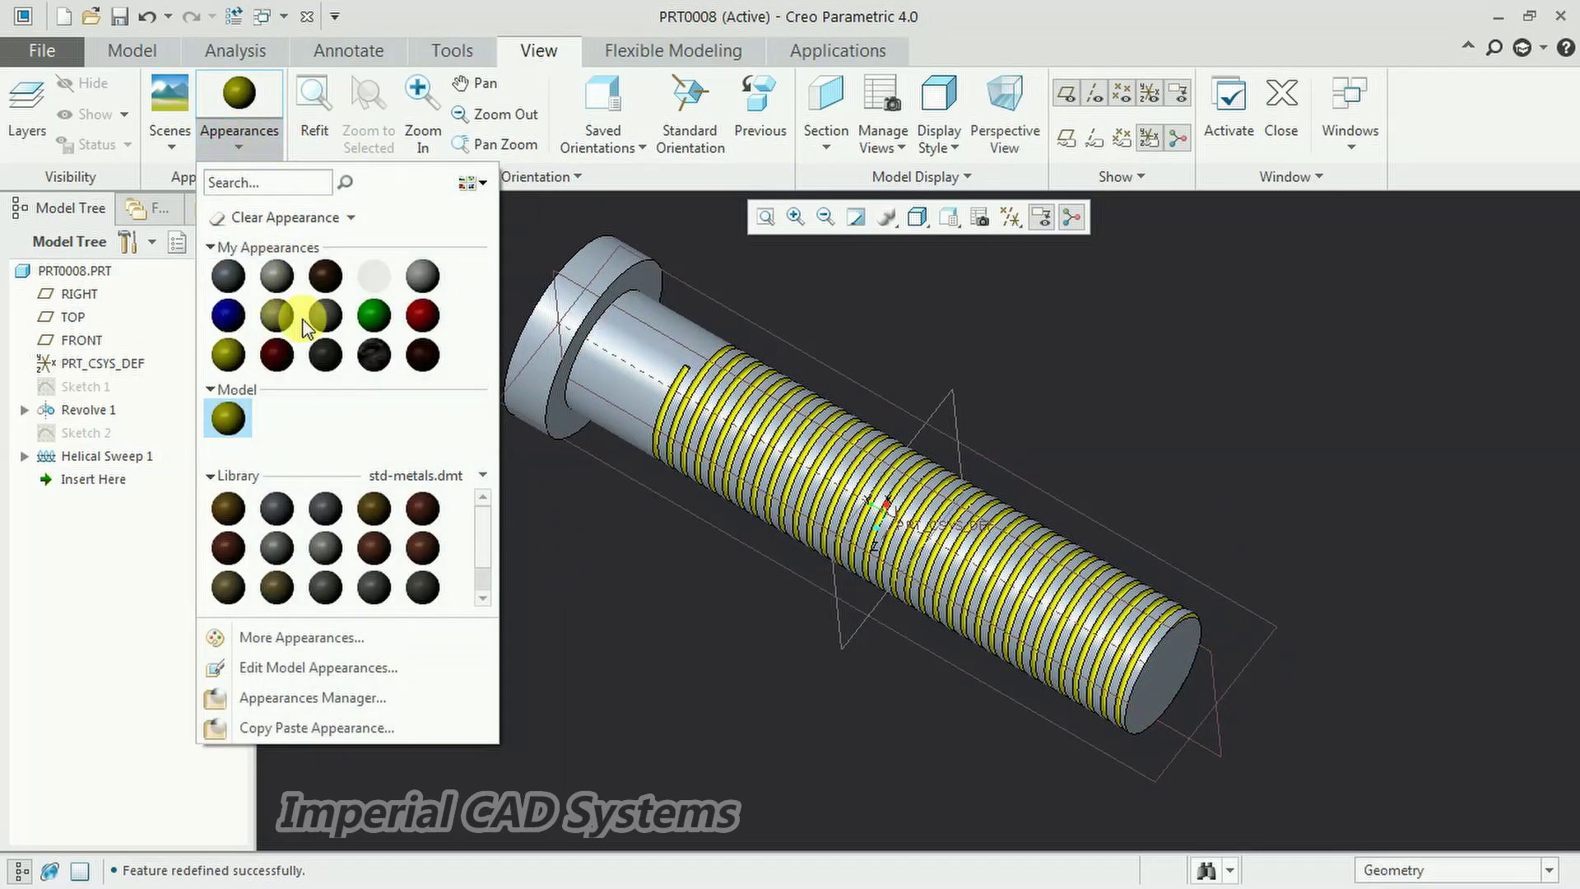
pyautogui.click(420, 316)
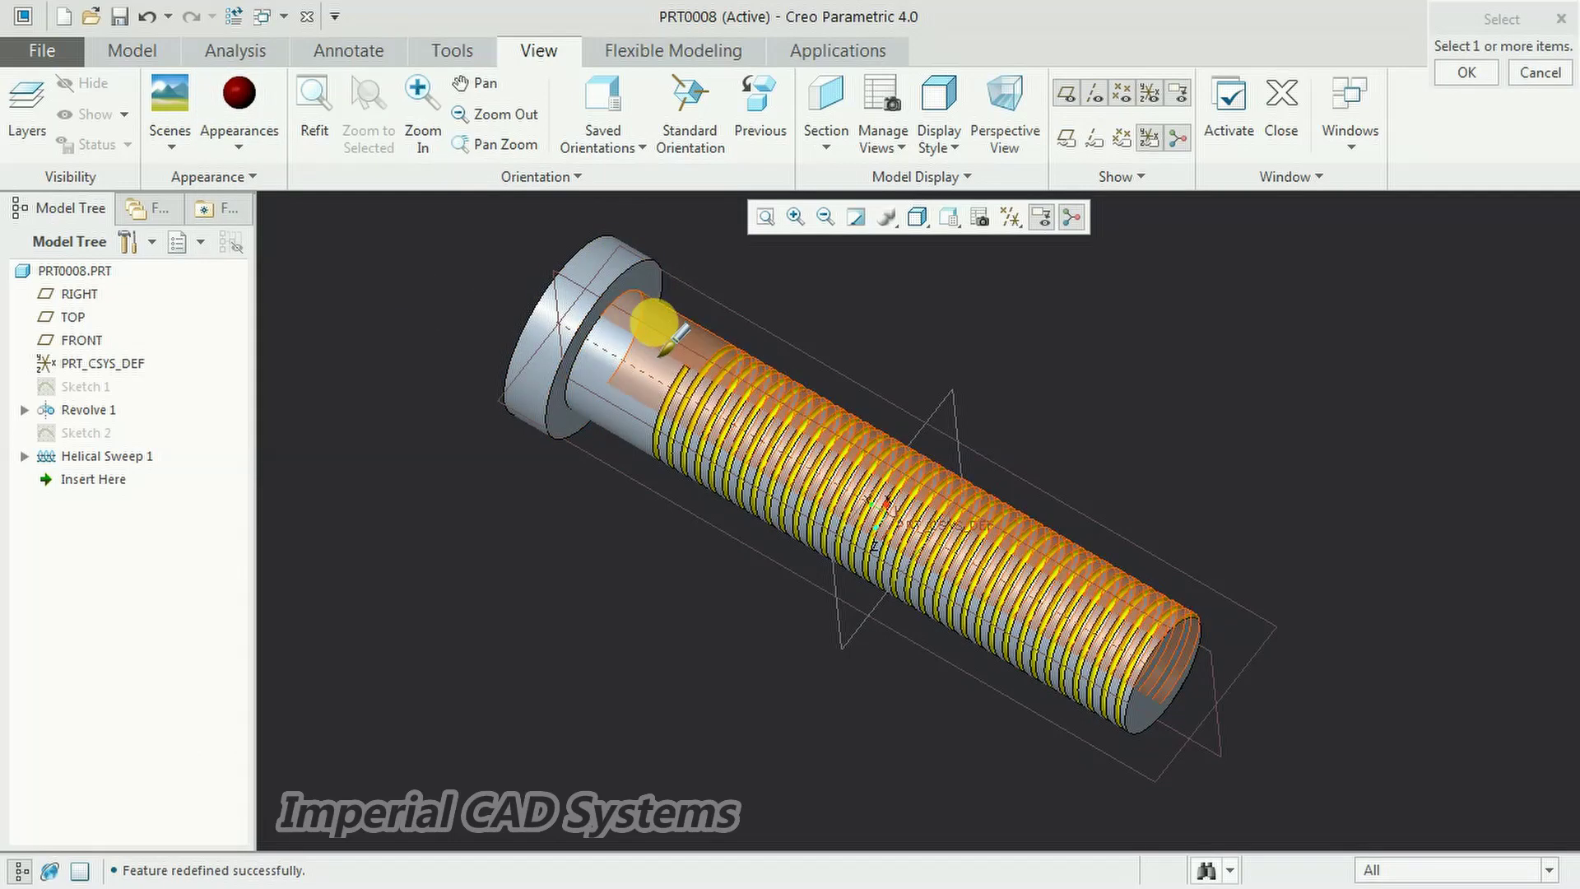
pyautogui.click(655, 323)
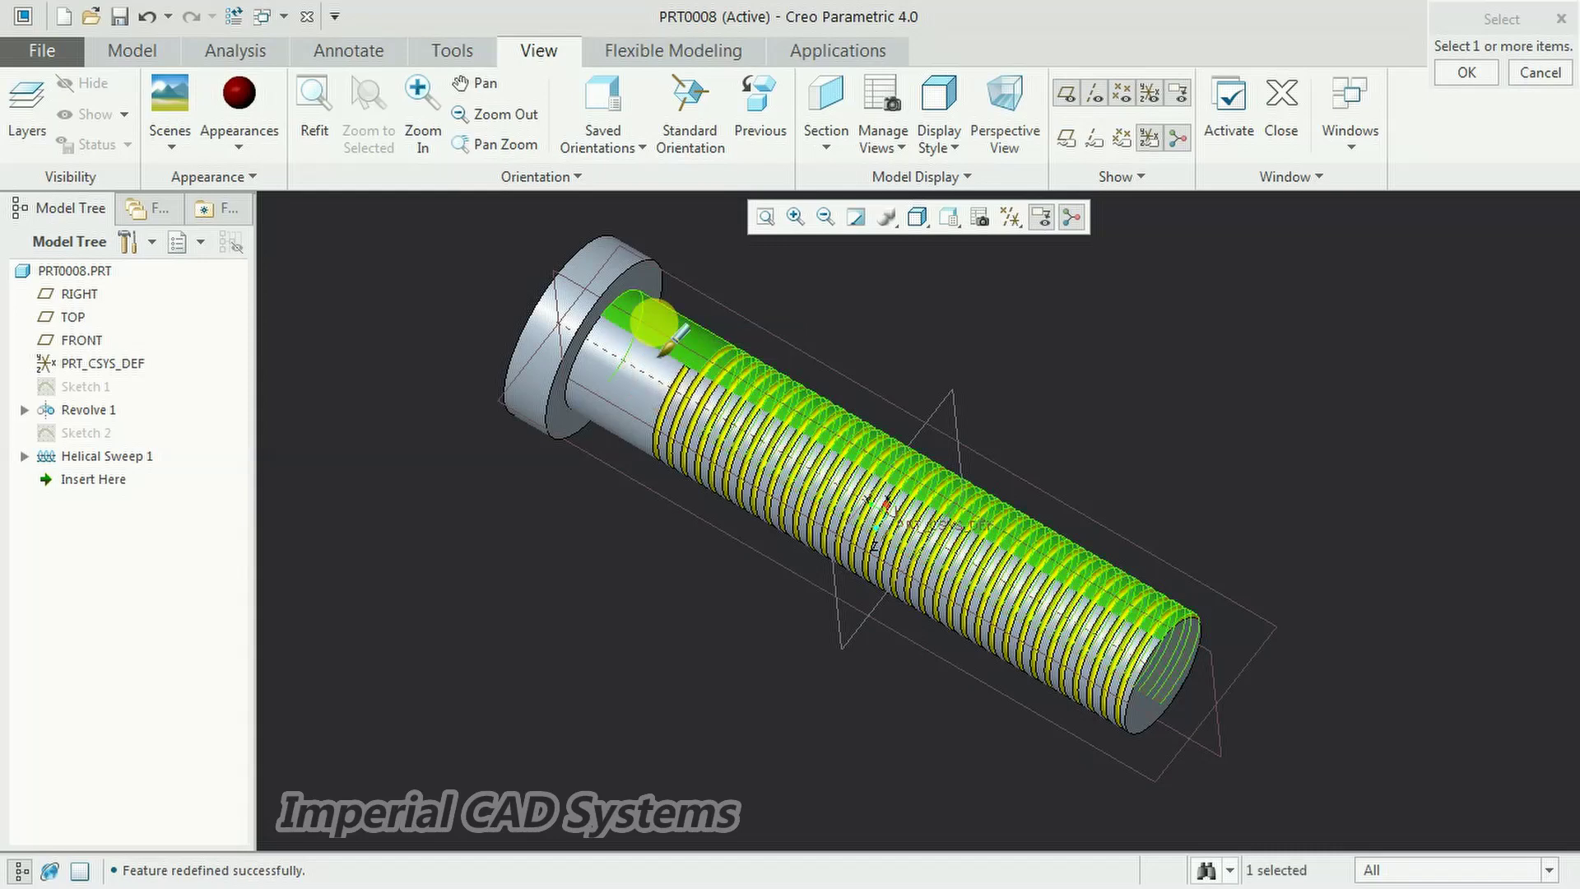
pyautogui.middleClick(656, 323)
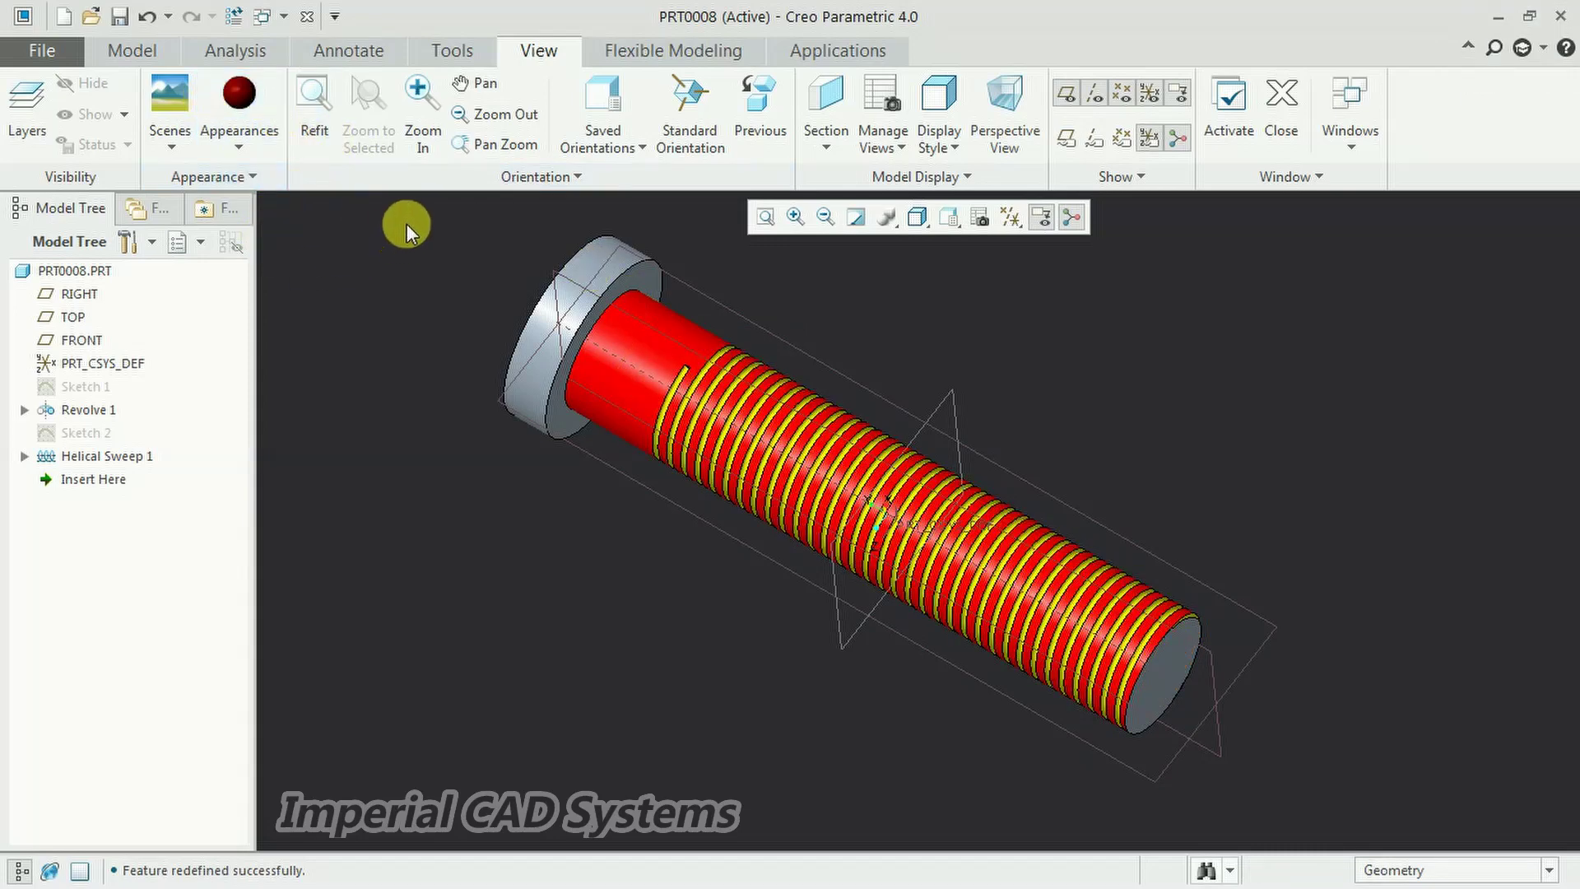
pyautogui.moveTo(669, 496); pyautogui.dragTo(664, 458, button='middle')
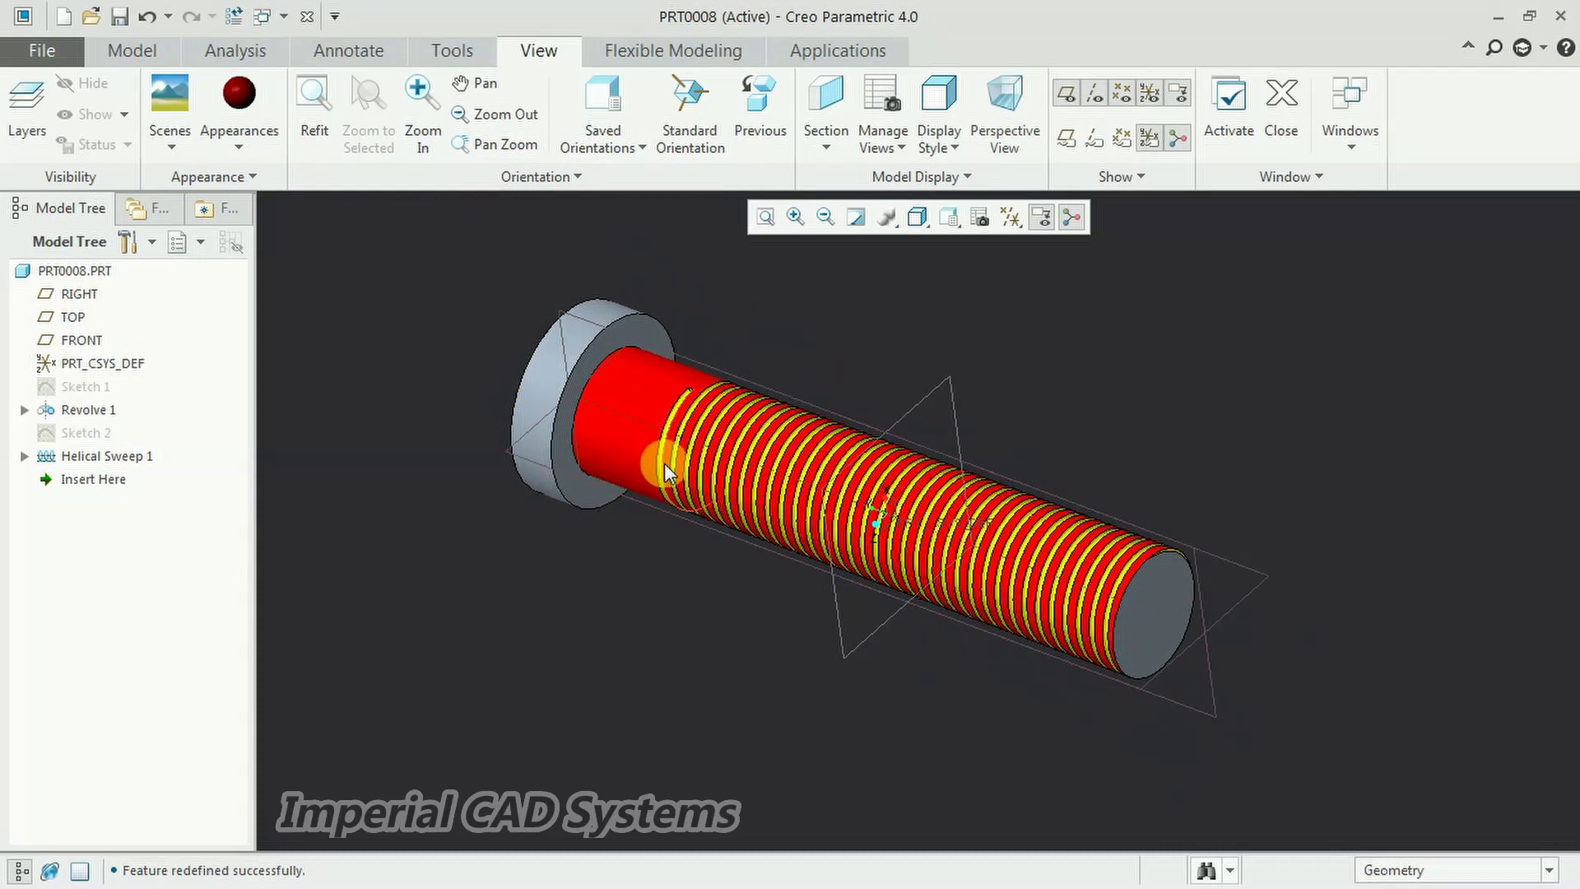
pyautogui.moveTo(1024, 385); pyautogui.dragTo(1013, 325, button='middle')
pyautogui.scroll(3, 1045, 427)
pyautogui.scroll(-2, 1009, 323)
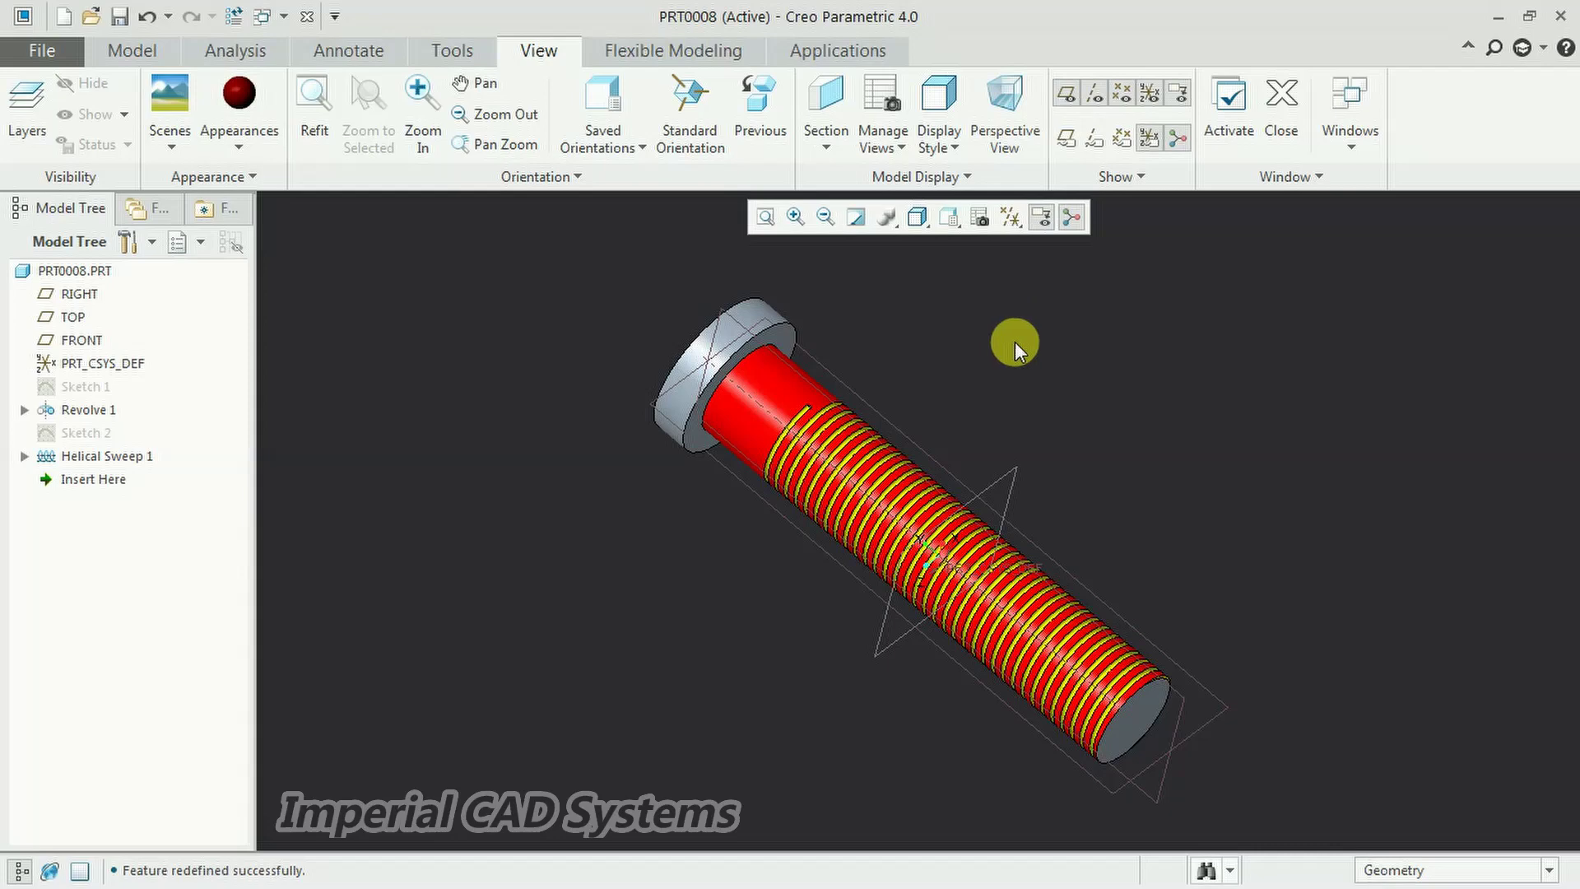
pyautogui.scroll(-2, 1080, 424)
pyautogui.moveTo(1089, 481)
pyautogui.mouseDown(button='middle')
pyautogui.moveTo(1093, 447)
pyautogui.moveTo(1106, 463)
pyautogui.mouseUp(button='middle')
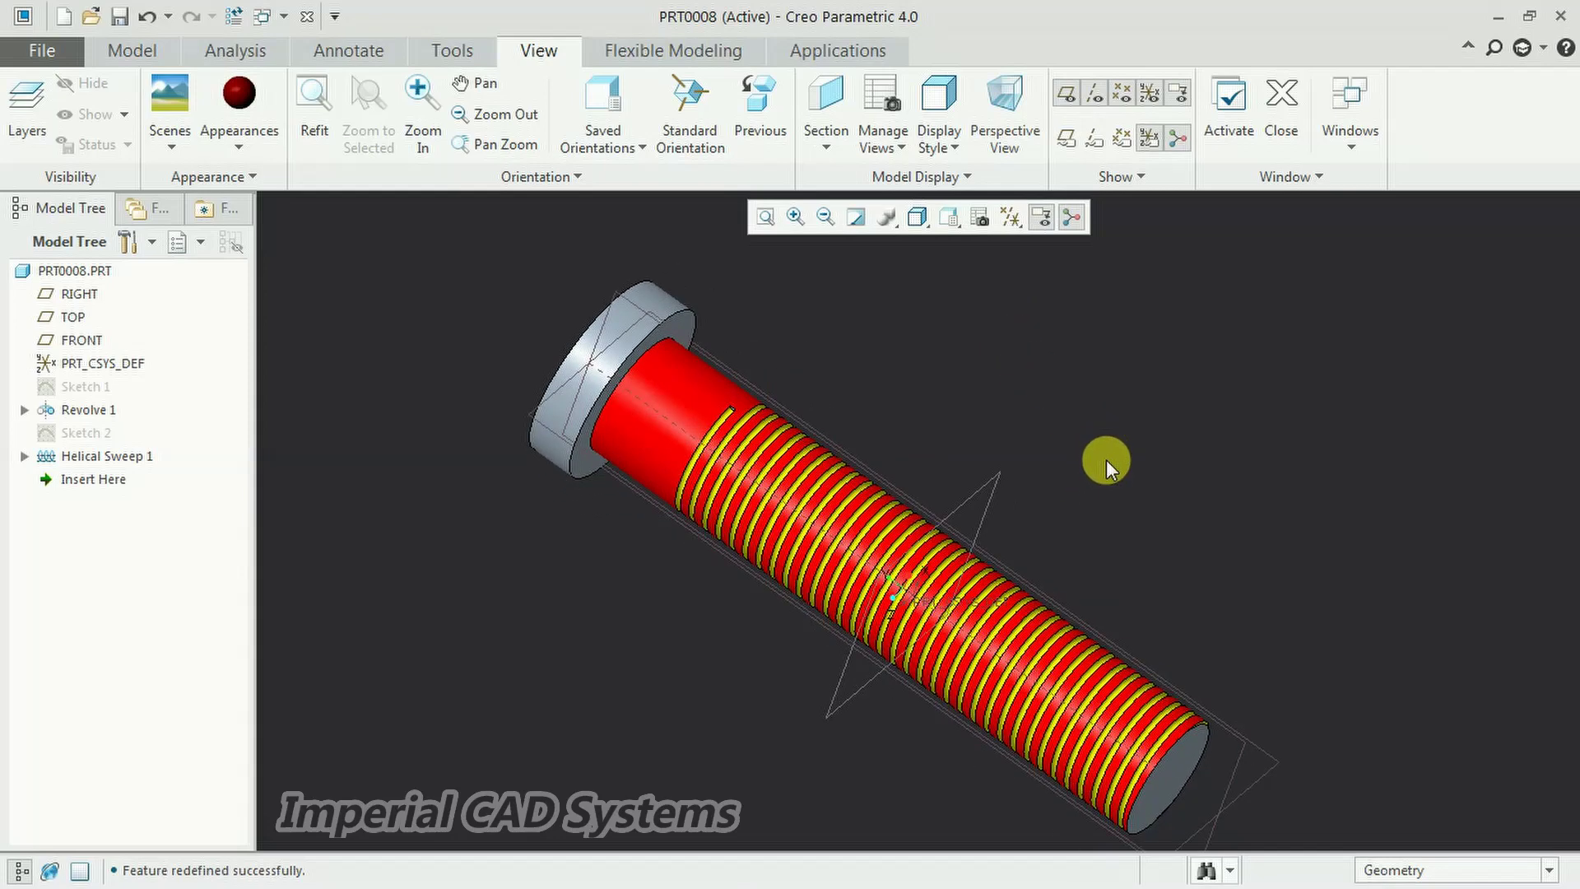